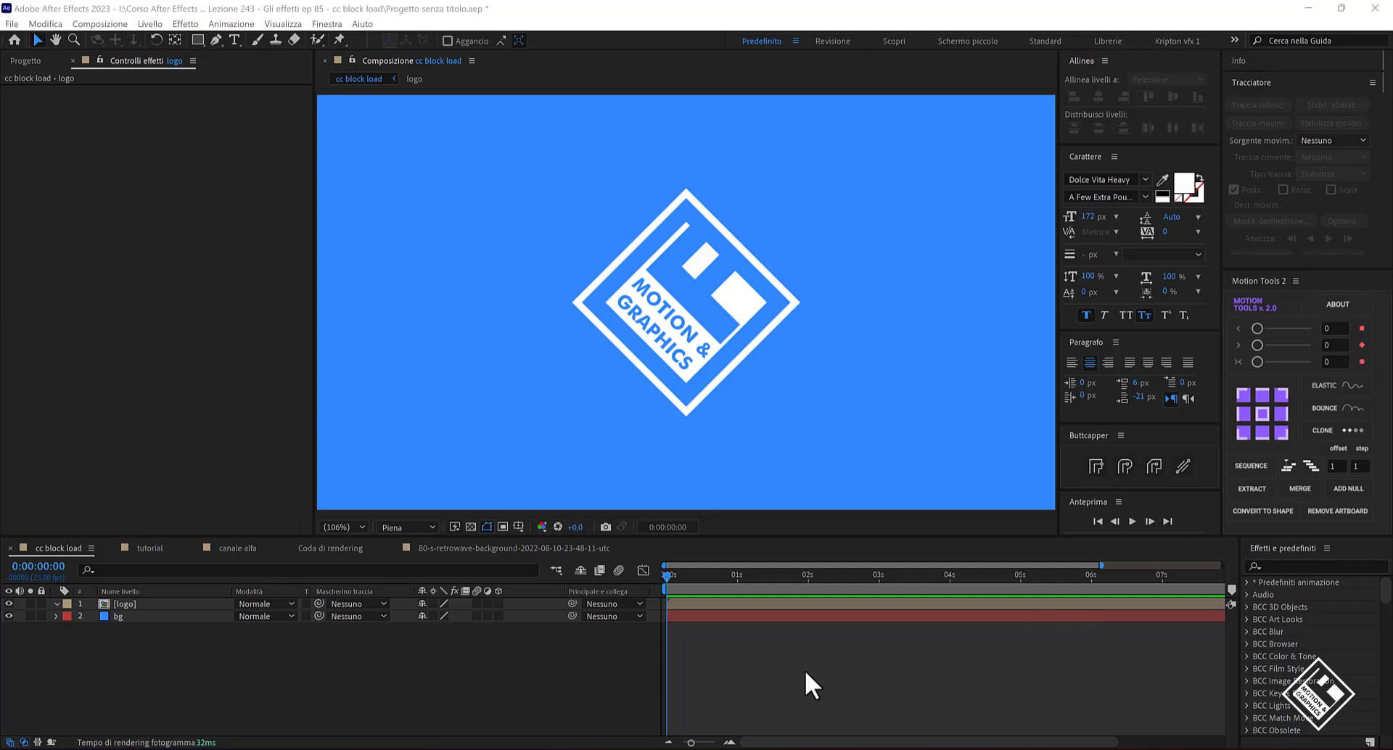
Apply CC Block Load to the logo layer so only the blue background shows at Completion 0.
left_click(573, 672)
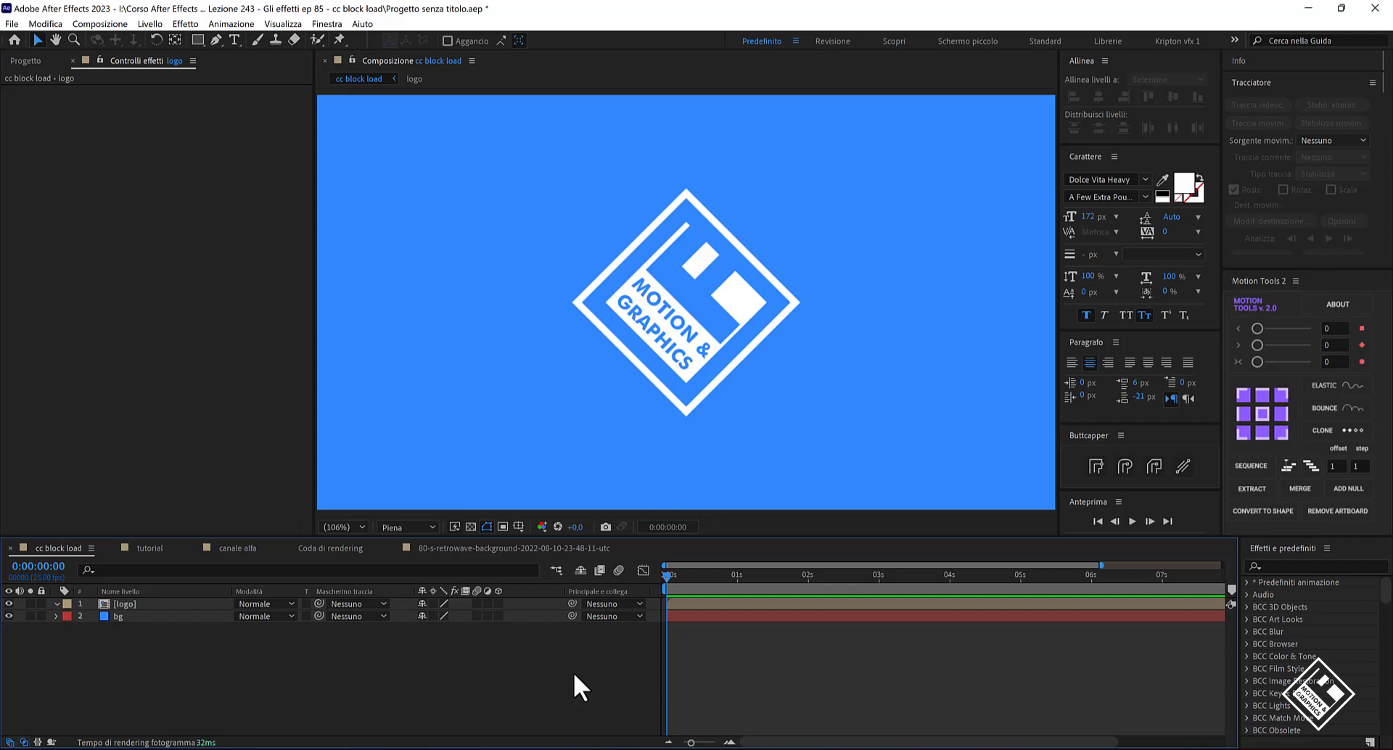
left_click(132, 603)
left_click(129, 618)
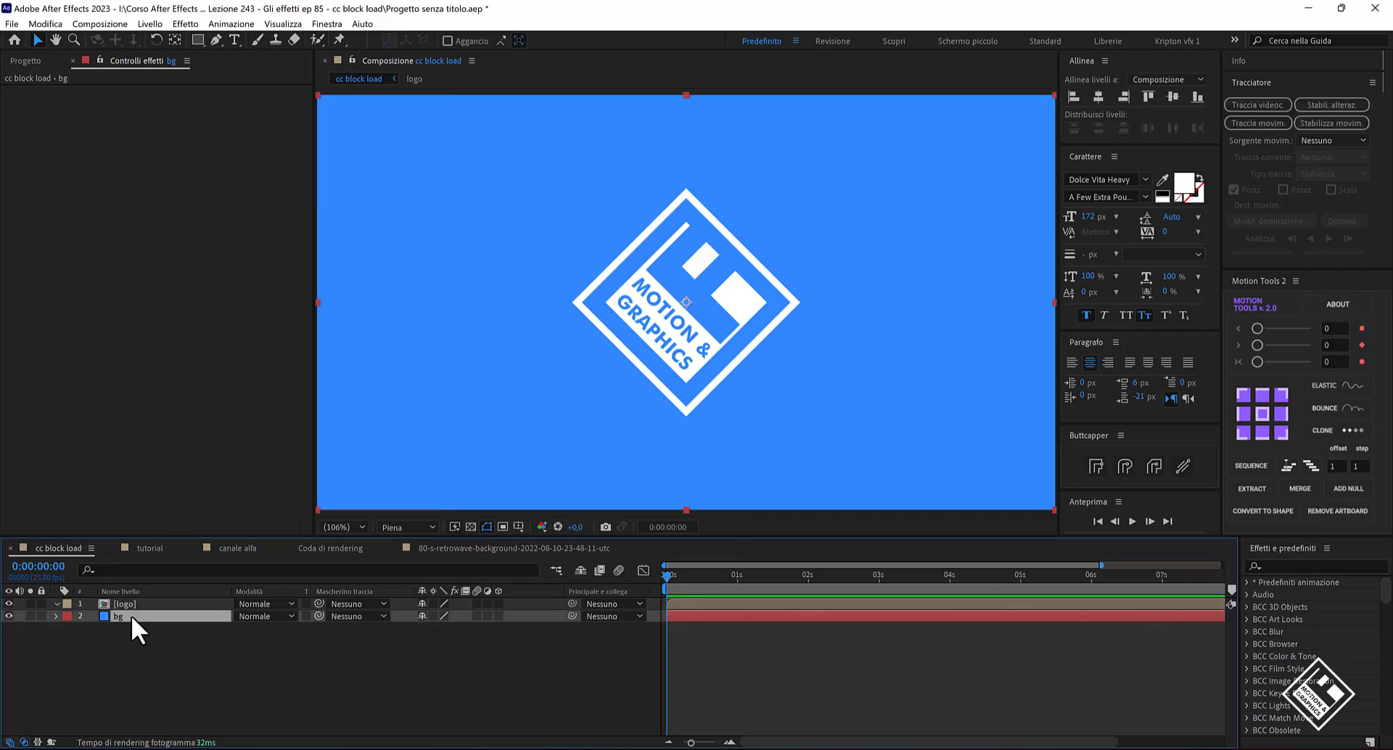
left_click(146, 604)
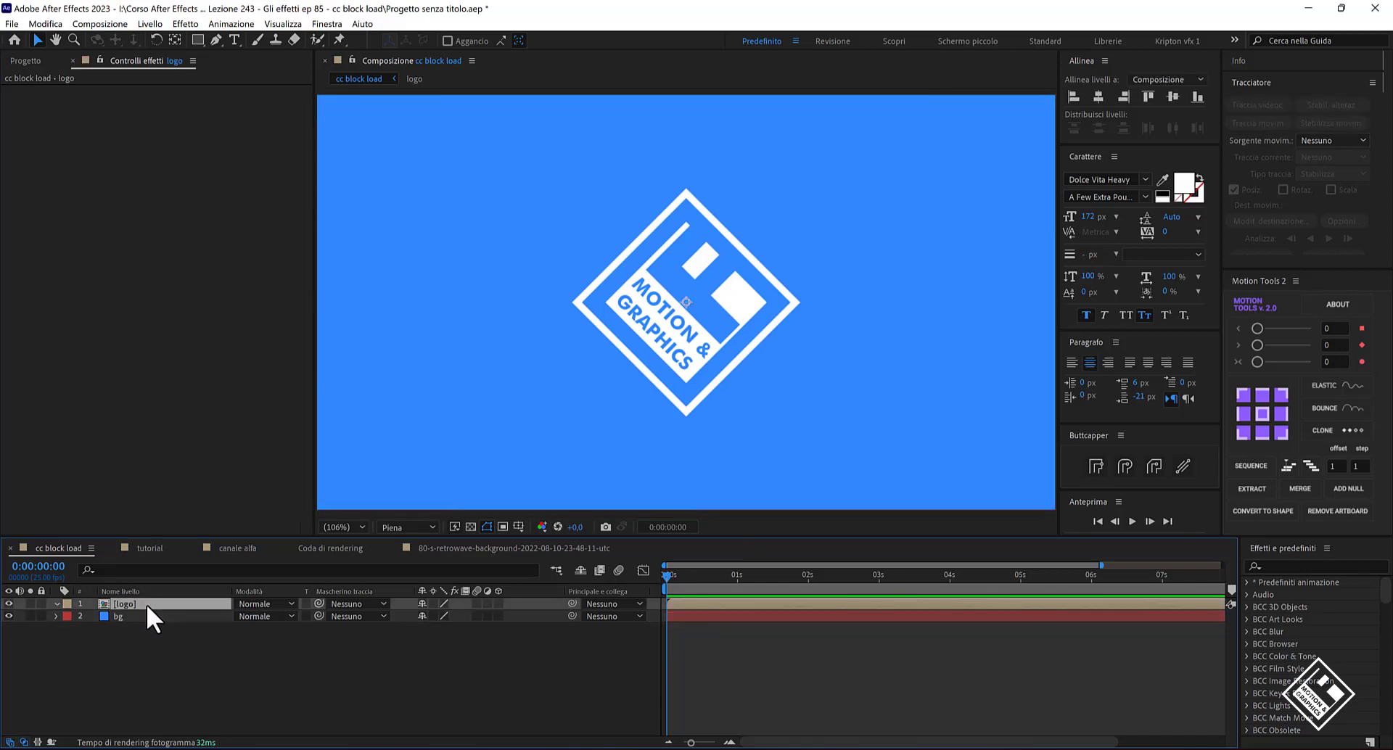
left_click(187, 23)
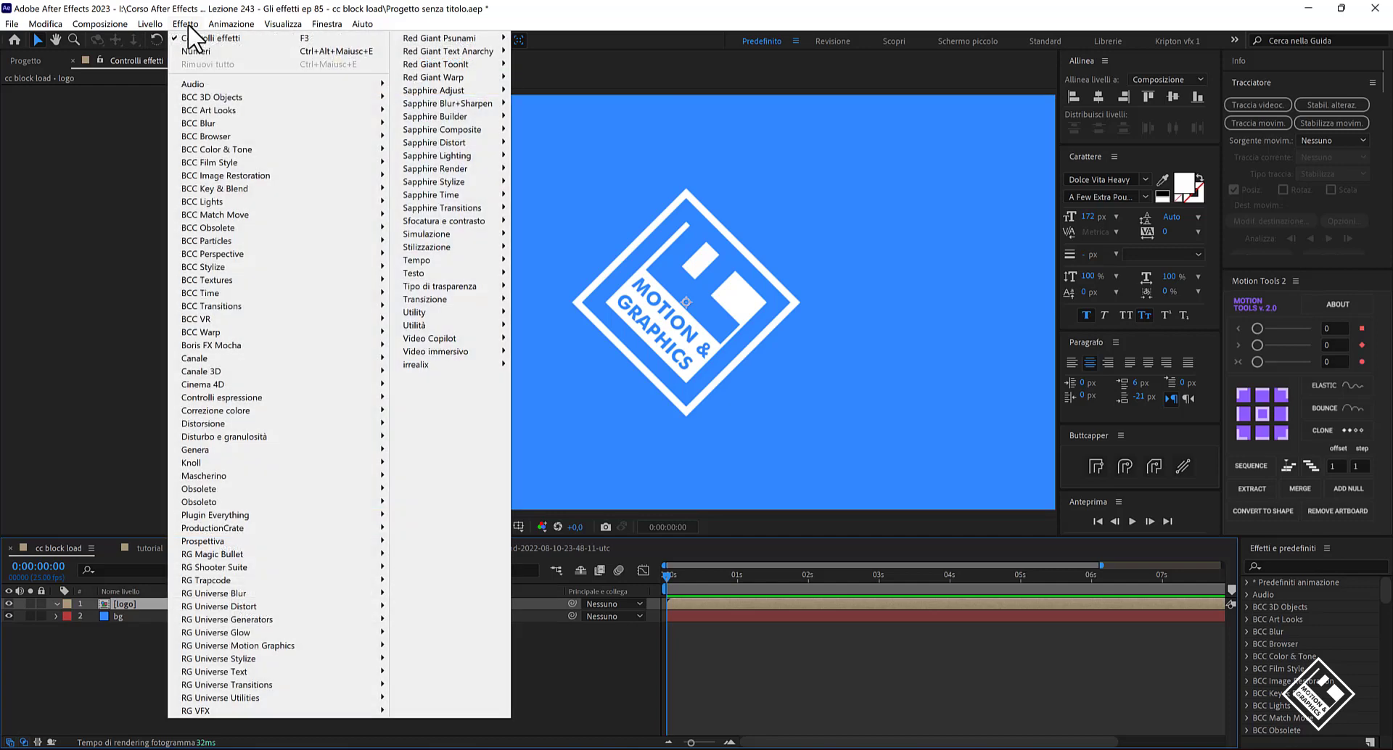
mouse_move(469, 243)
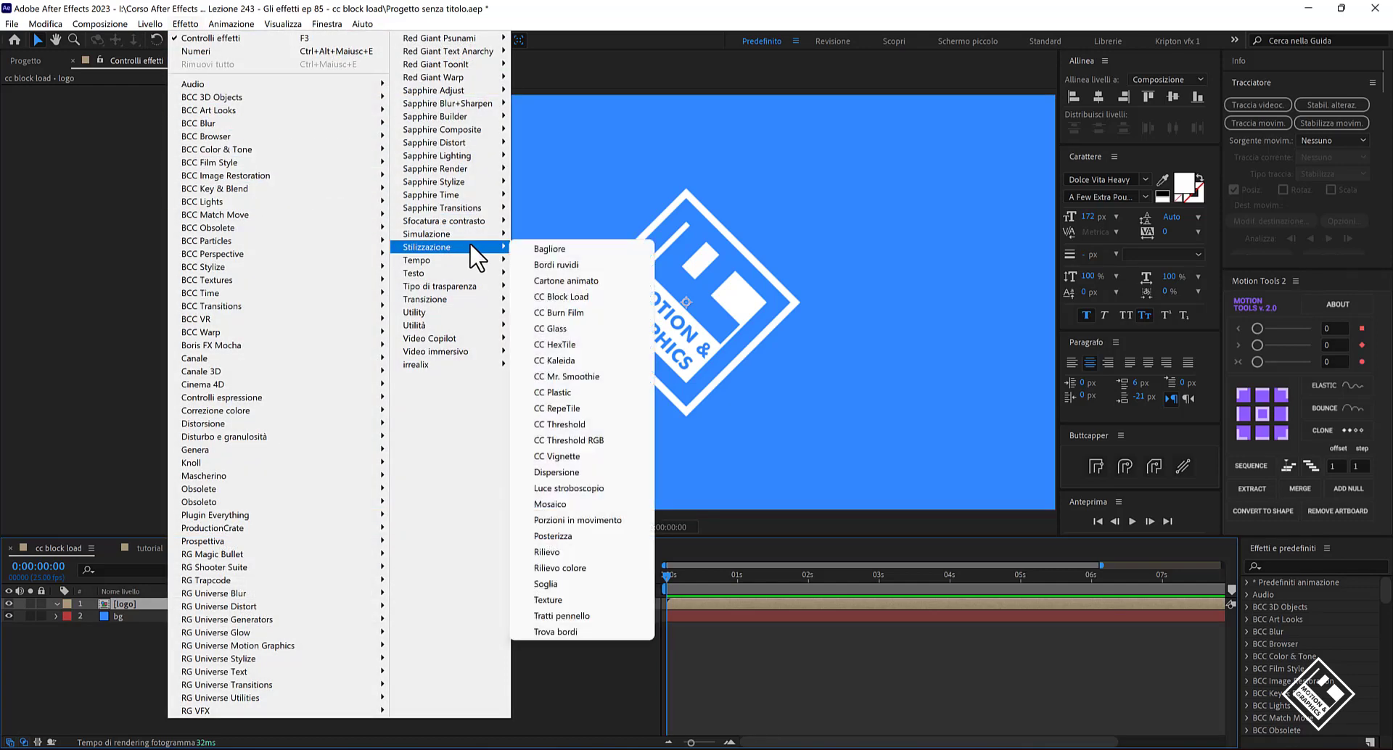
left_click(546, 297)
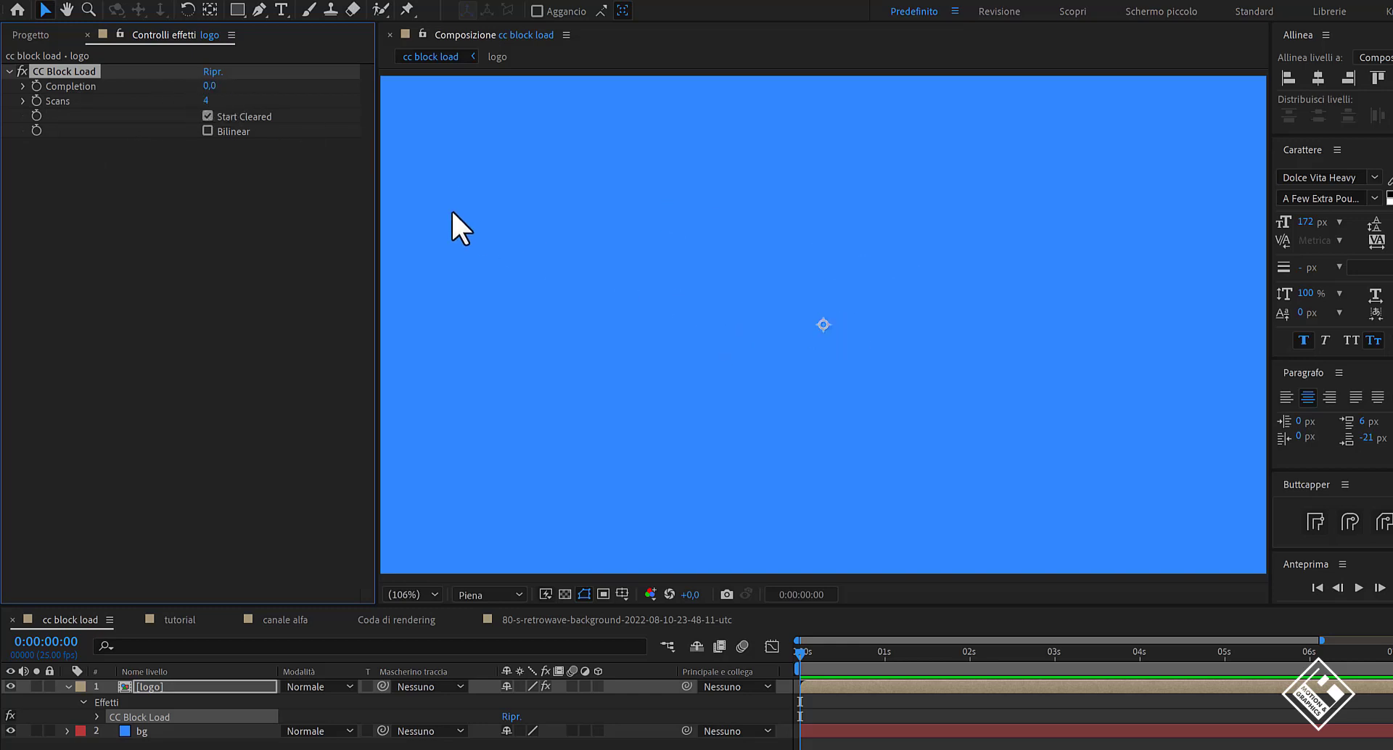
Scrub CC Block Load's Completion from low values up to 100 to preview the logo build.
left_click_drag(215, 88, 216, 87)
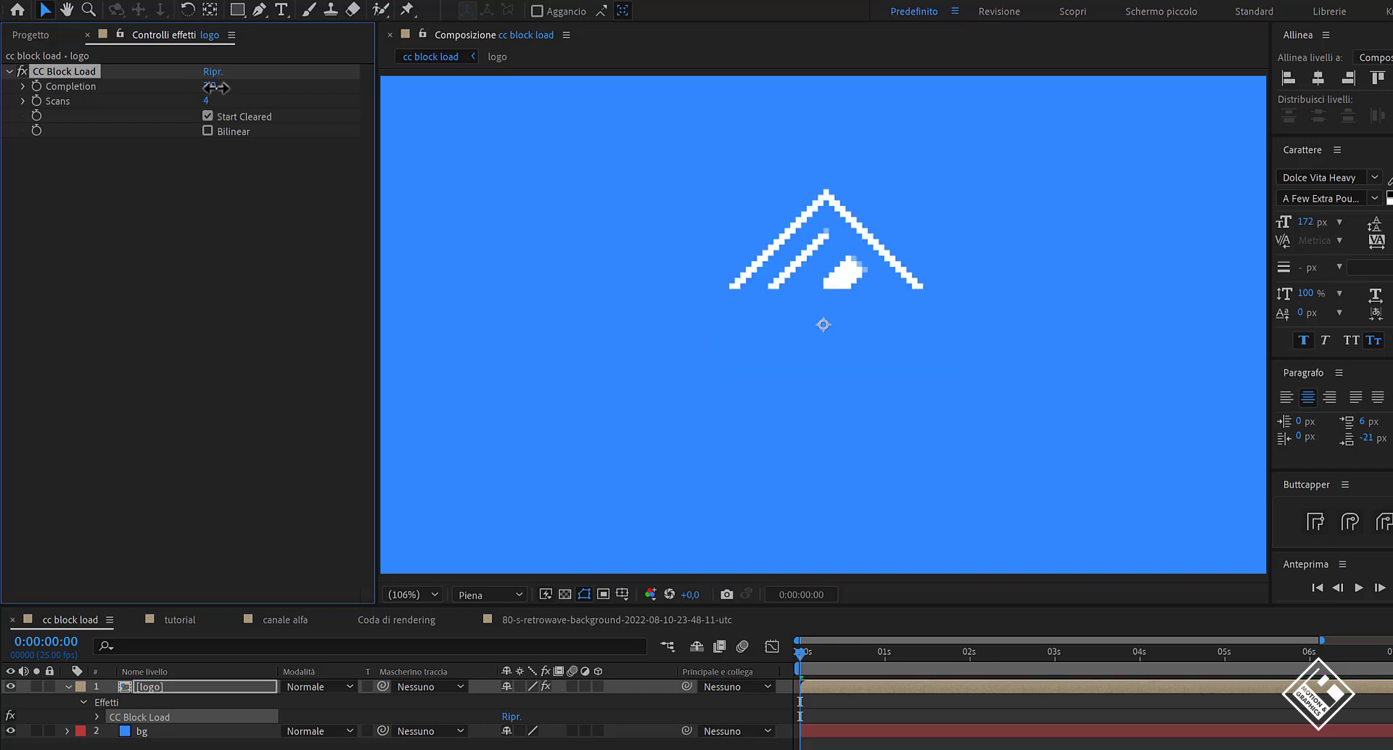
scroll(843, 377, "up", 2)
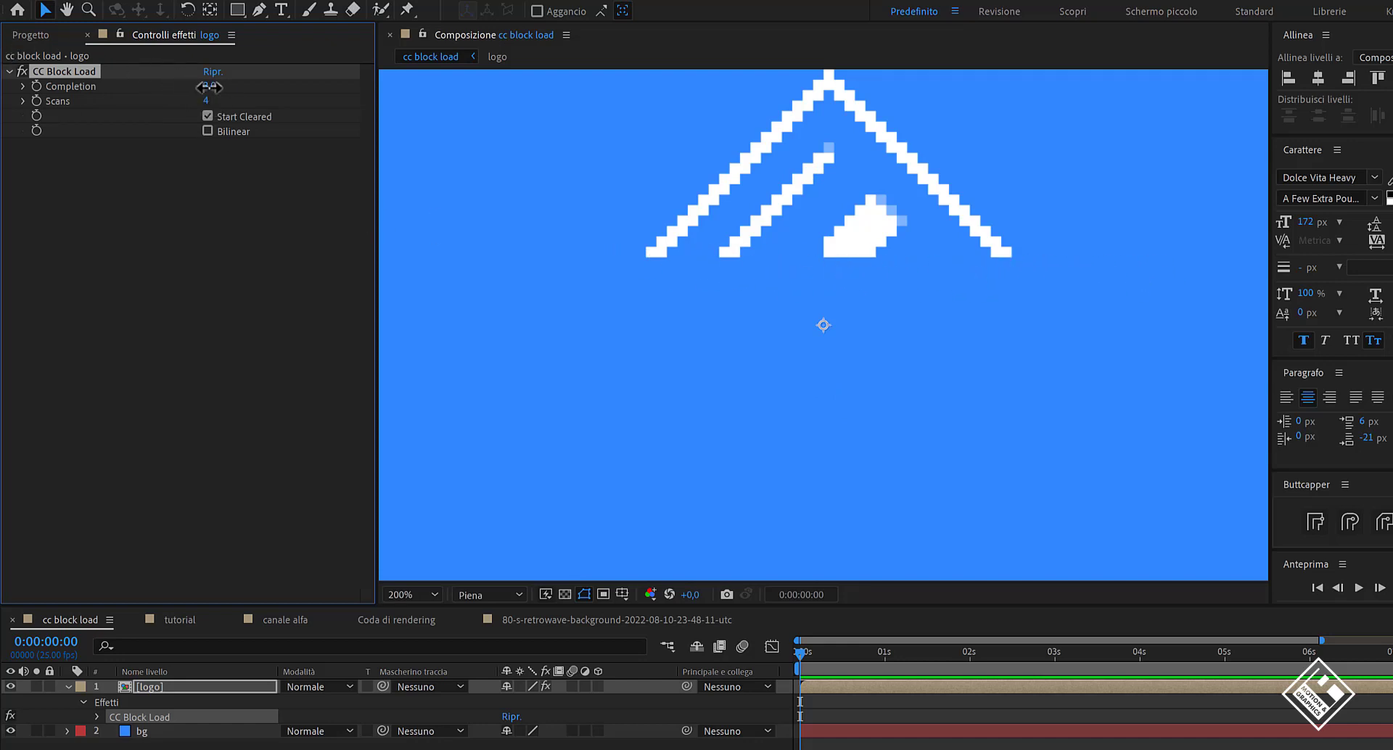
left_click_drag(207, 87, 206, 86)
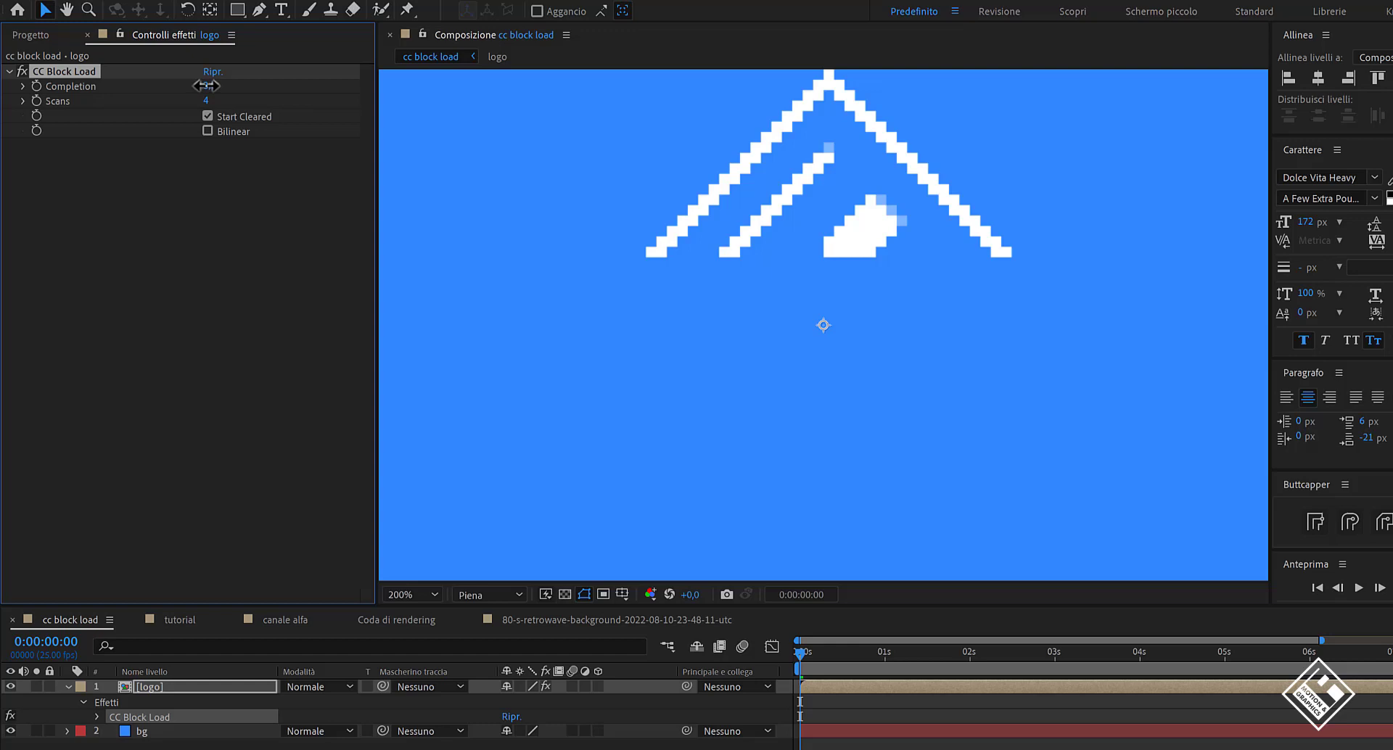
left_click_drag(206, 86, 298, 203)
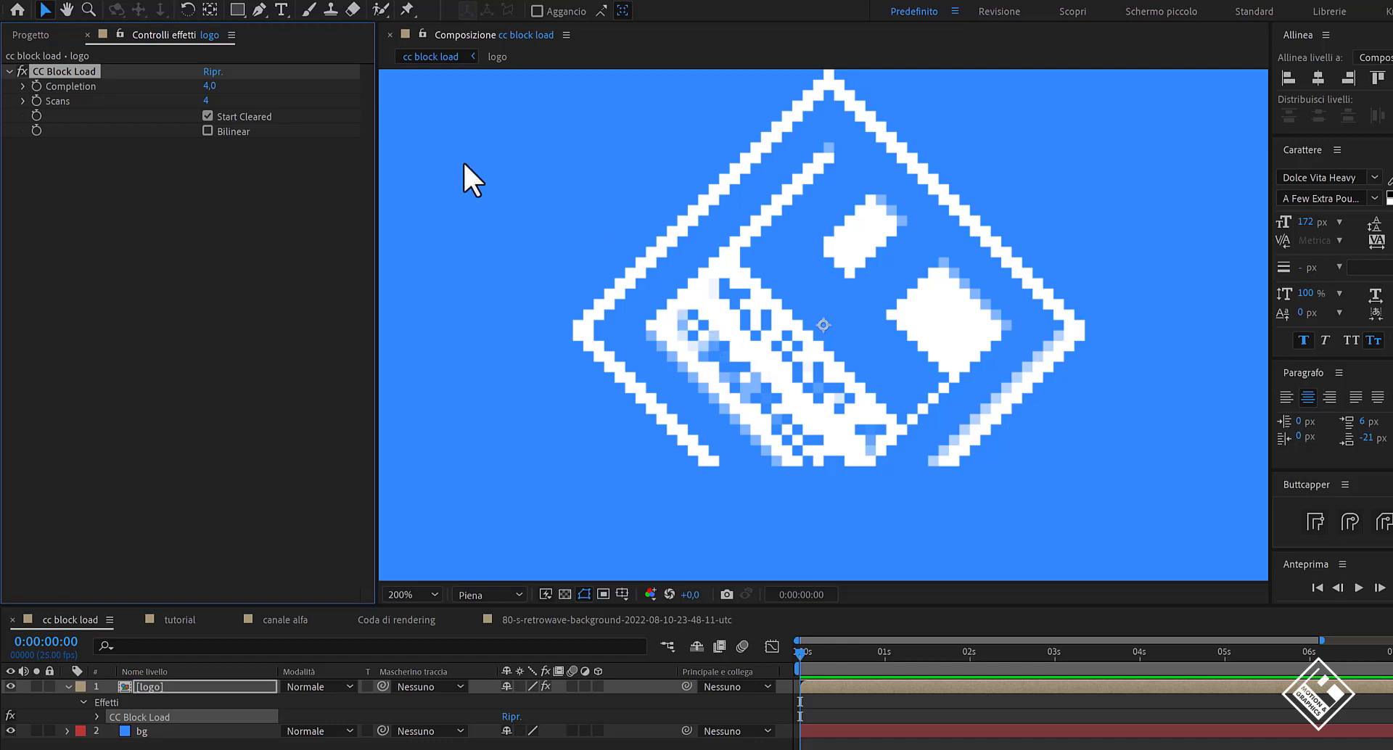
mouse_move(209, 86)
left_mouse_down()
mouse_move(222, 88)
mouse_move(210, 88)
left_mouse_up()
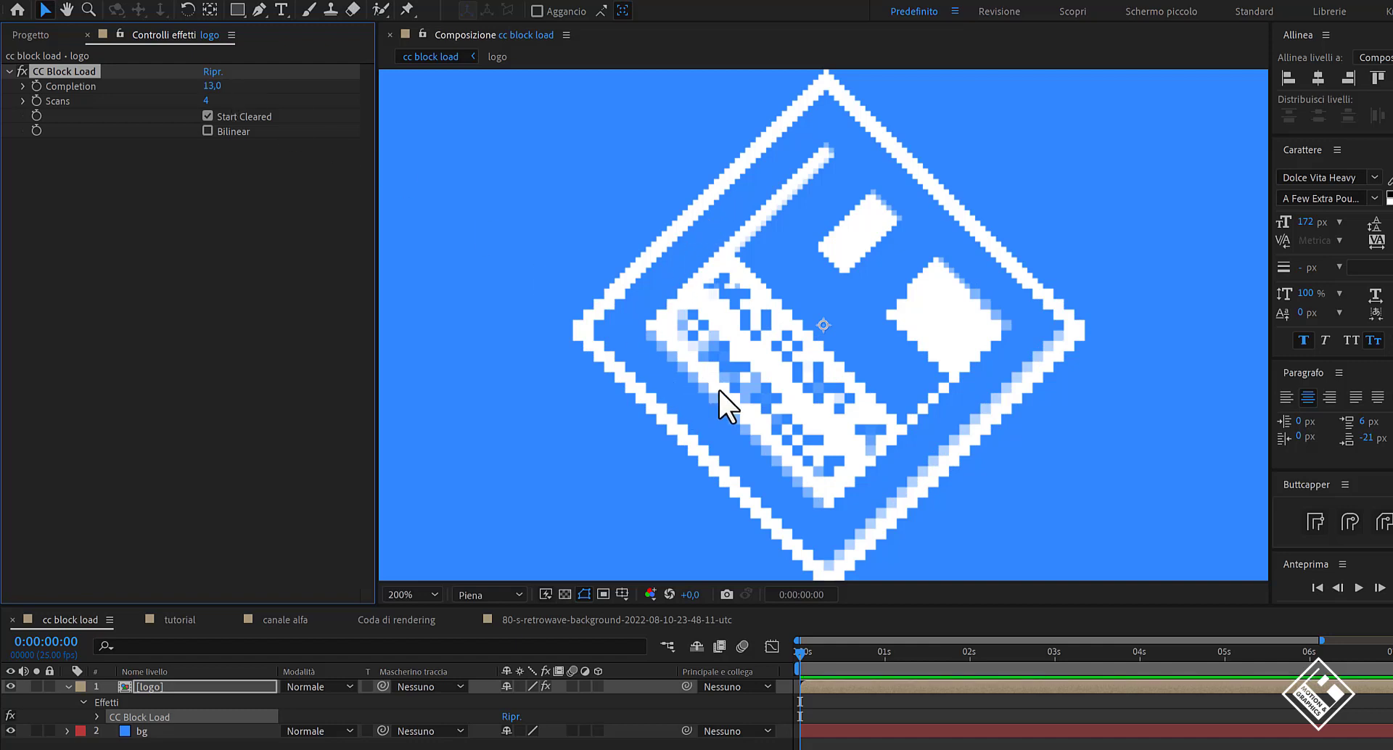
left_click_drag(210, 85, 227, 87)
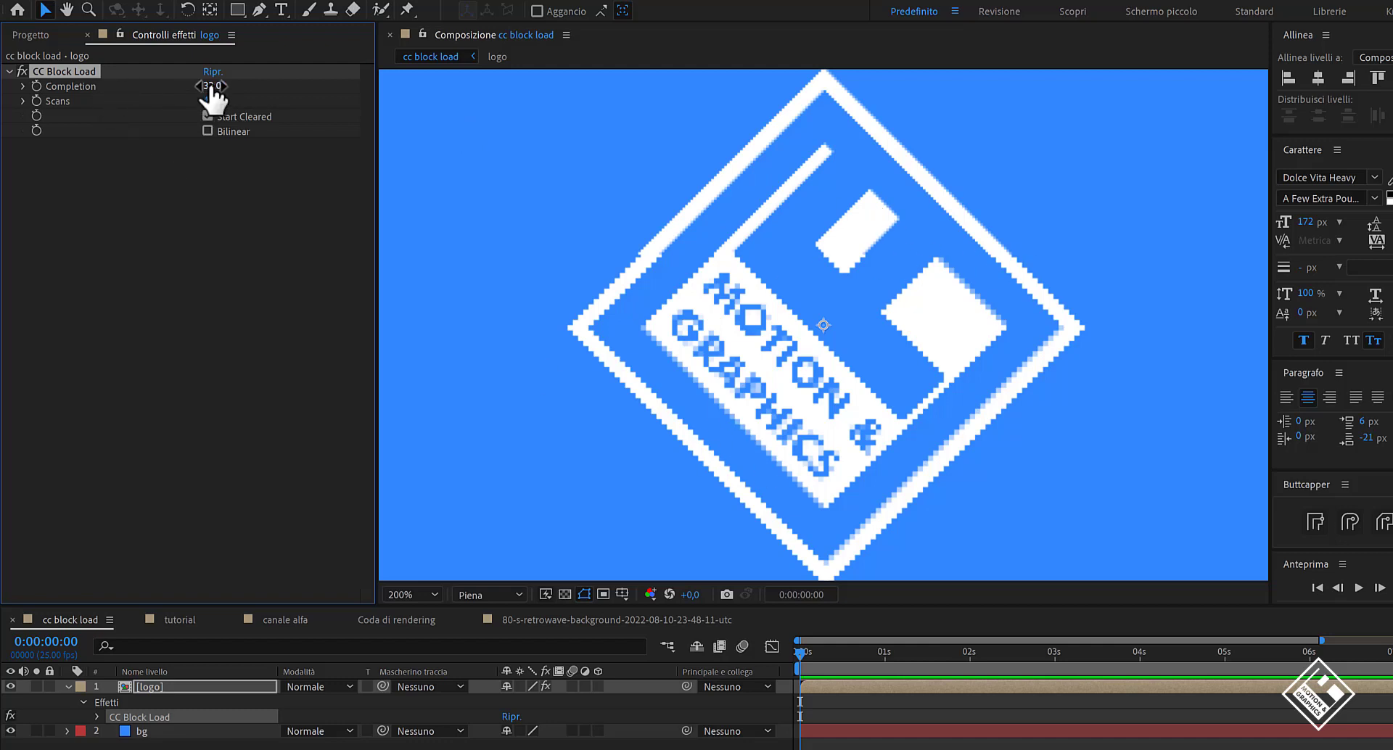
left_click_drag(213, 85, 253, 89)
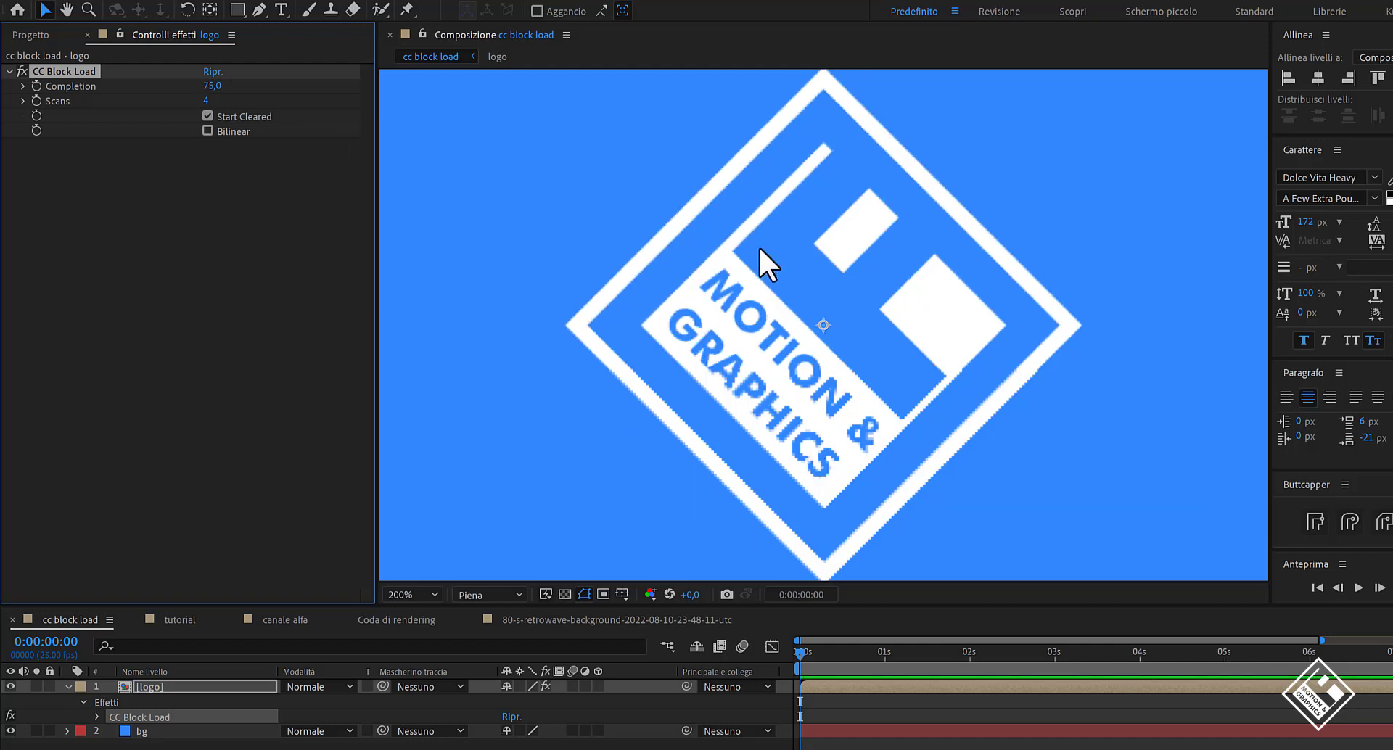
mouse_move(211, 88)
left_mouse_down()
mouse_move(236, 86)
mouse_move(160, 92)
left_mouse_up()
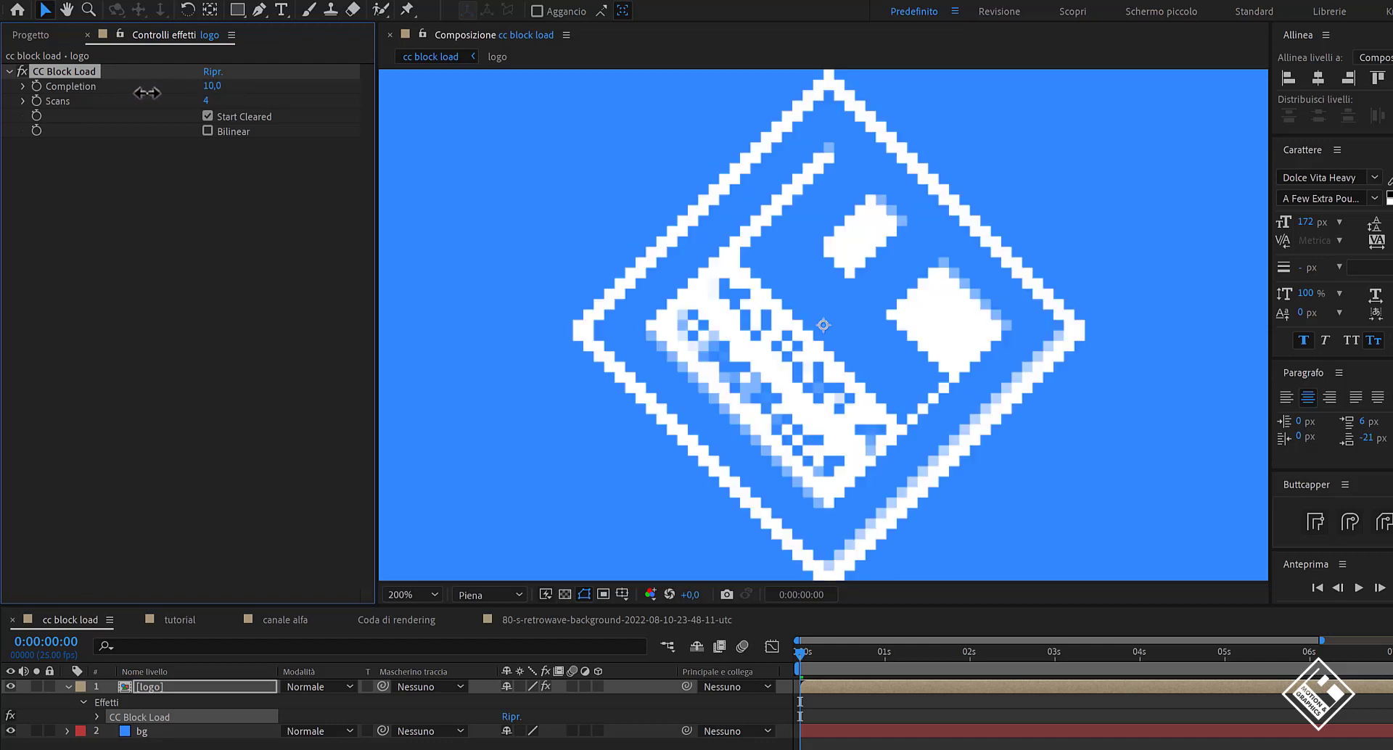
mouse_move(160, 93)
left_mouse_down()
mouse_move(207, 95)
mouse_move(150, 94)
left_mouse_up()
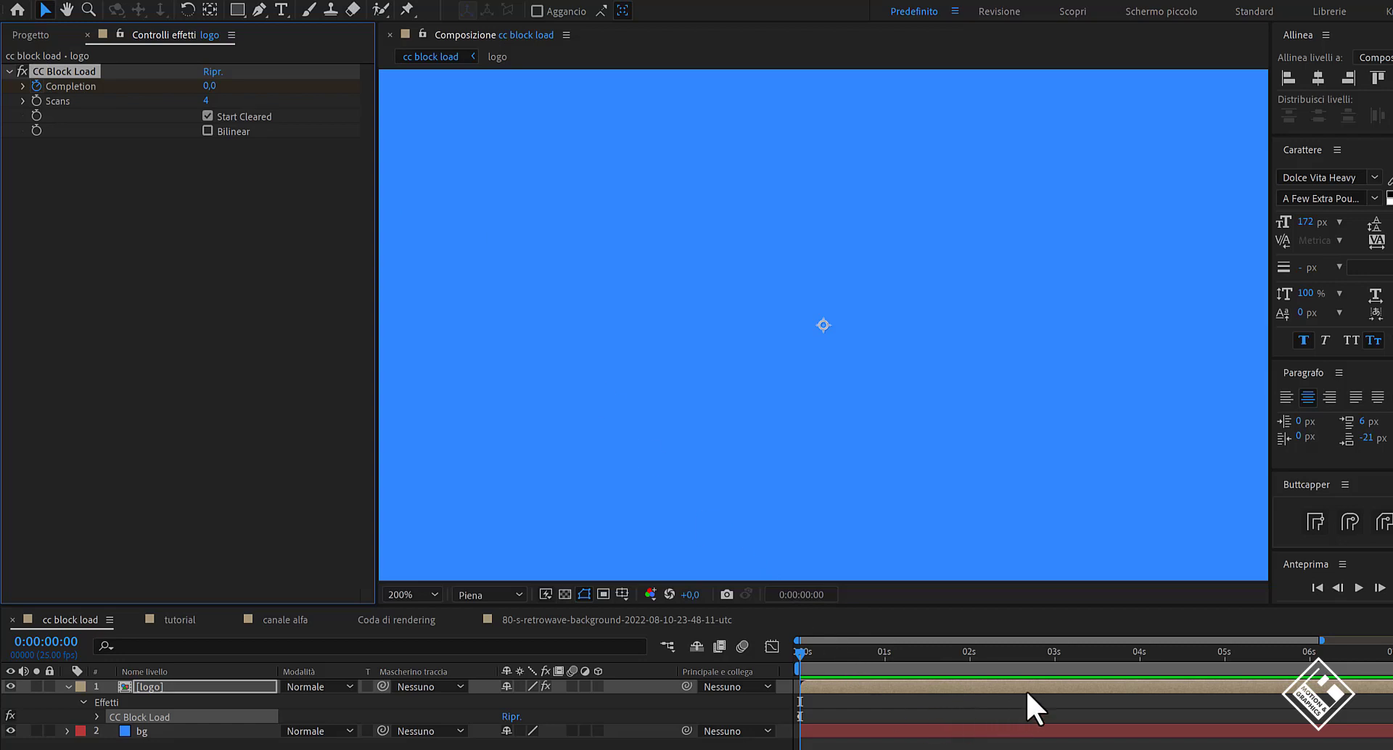
Key Completion at 100 at 0:00:03:00, preview the build, and scrub back through early frames.
left_click(1053, 655)
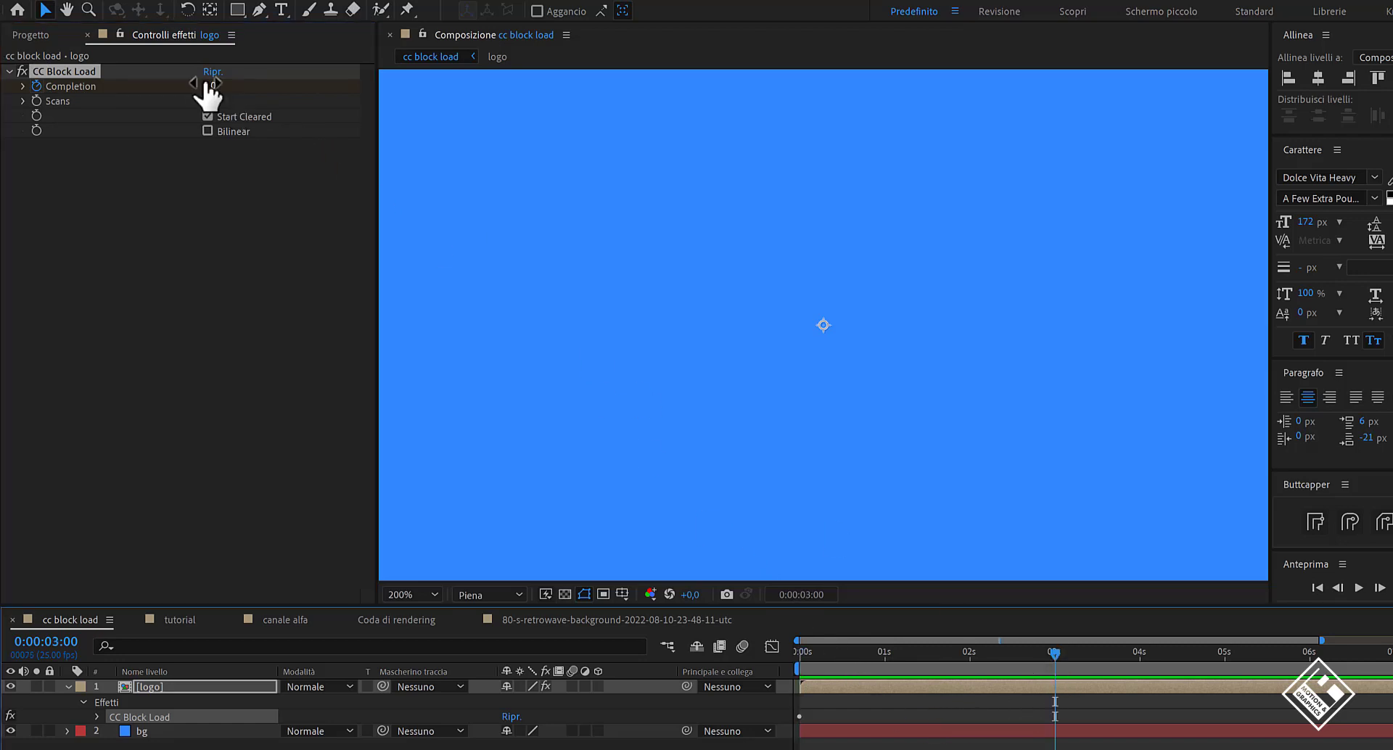
left_click_drag(204, 87, 460, 103)
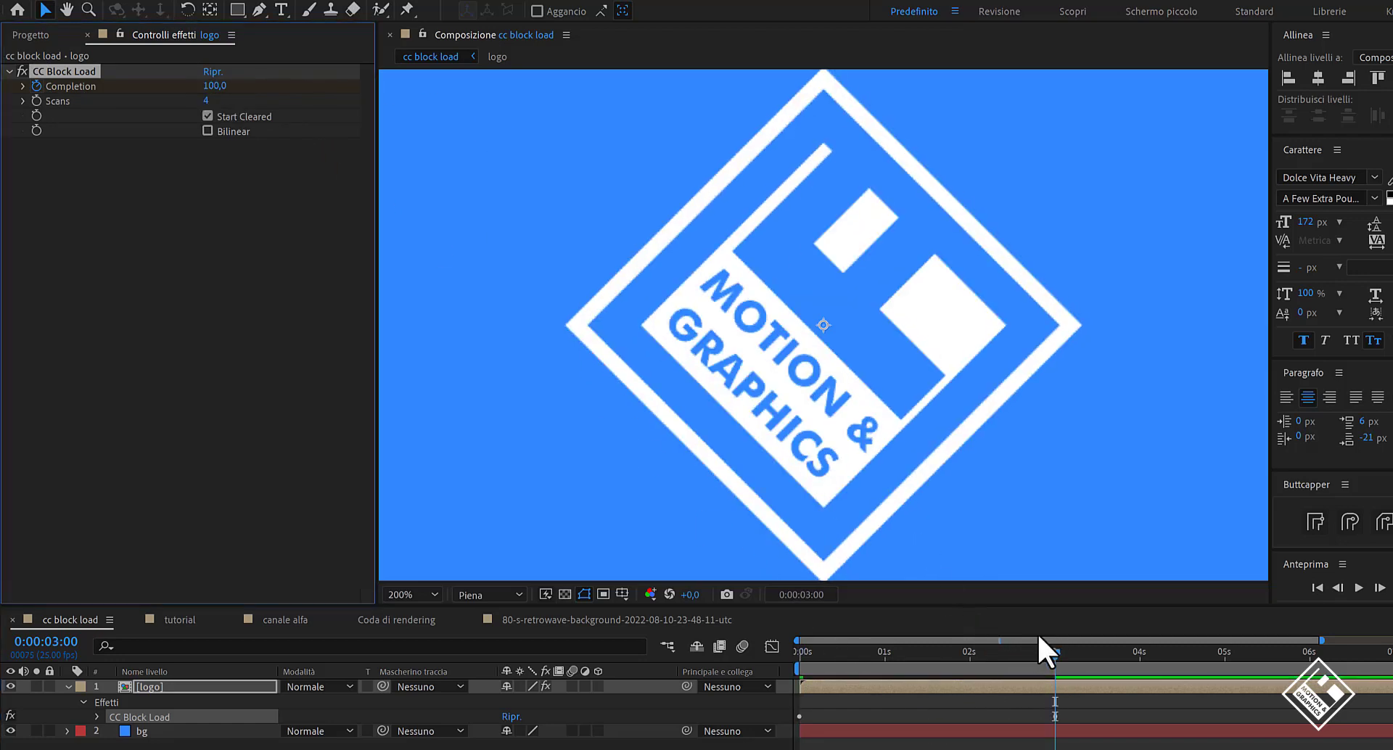
key("space")
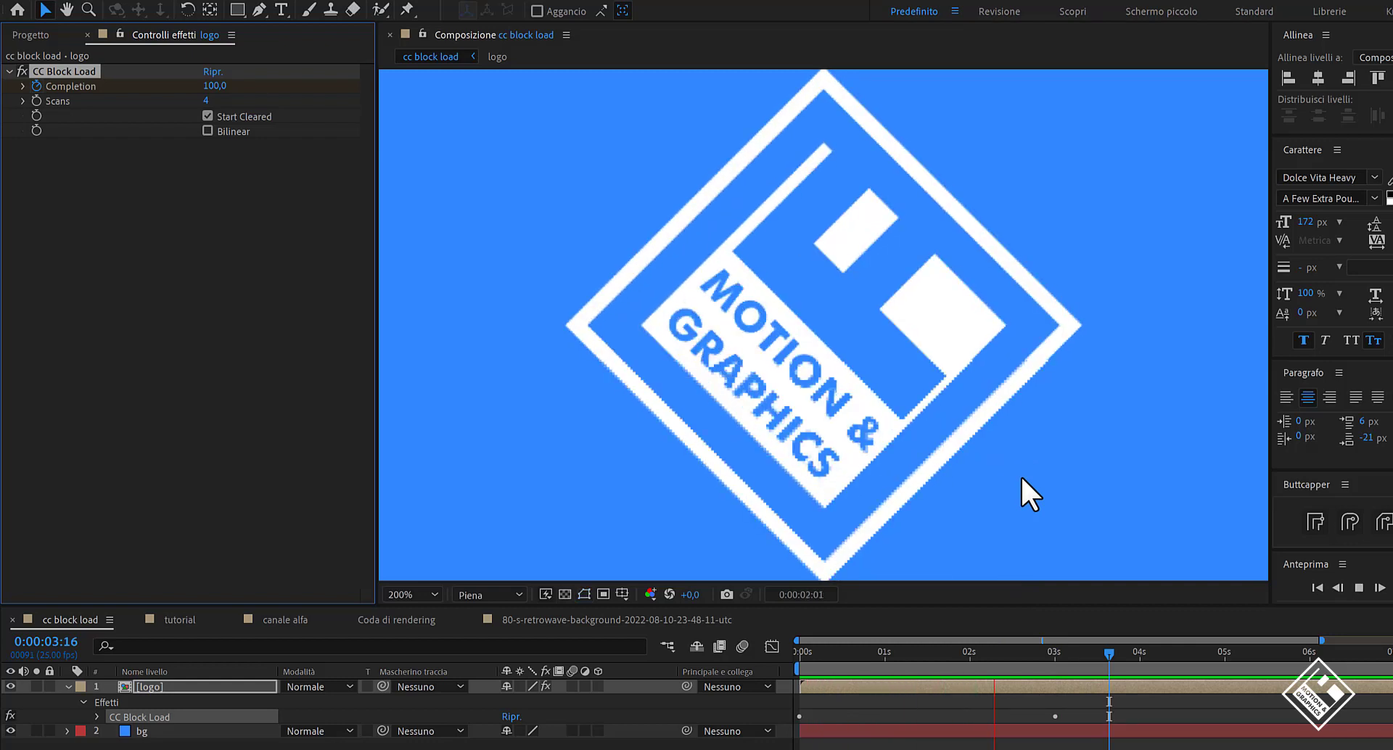
key("space")
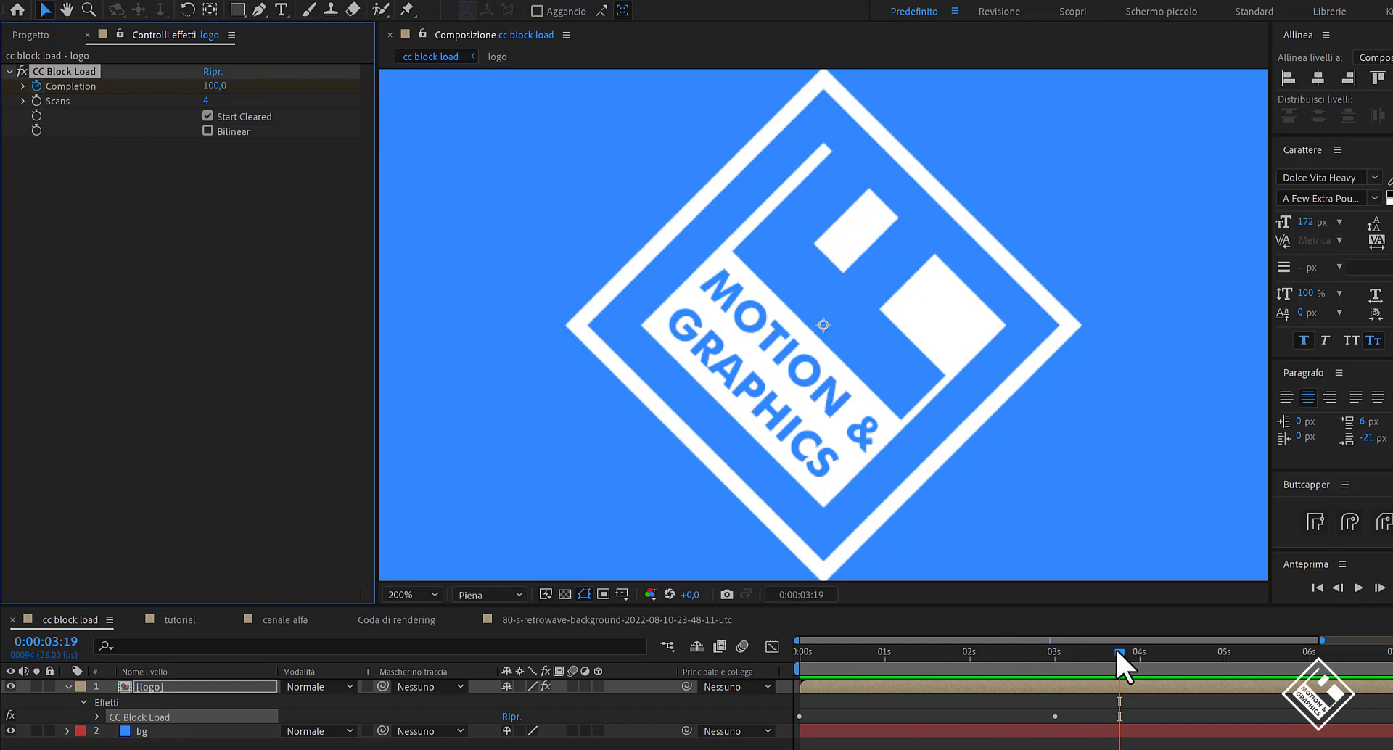
left_click_drag(1118, 651, 854, 633)
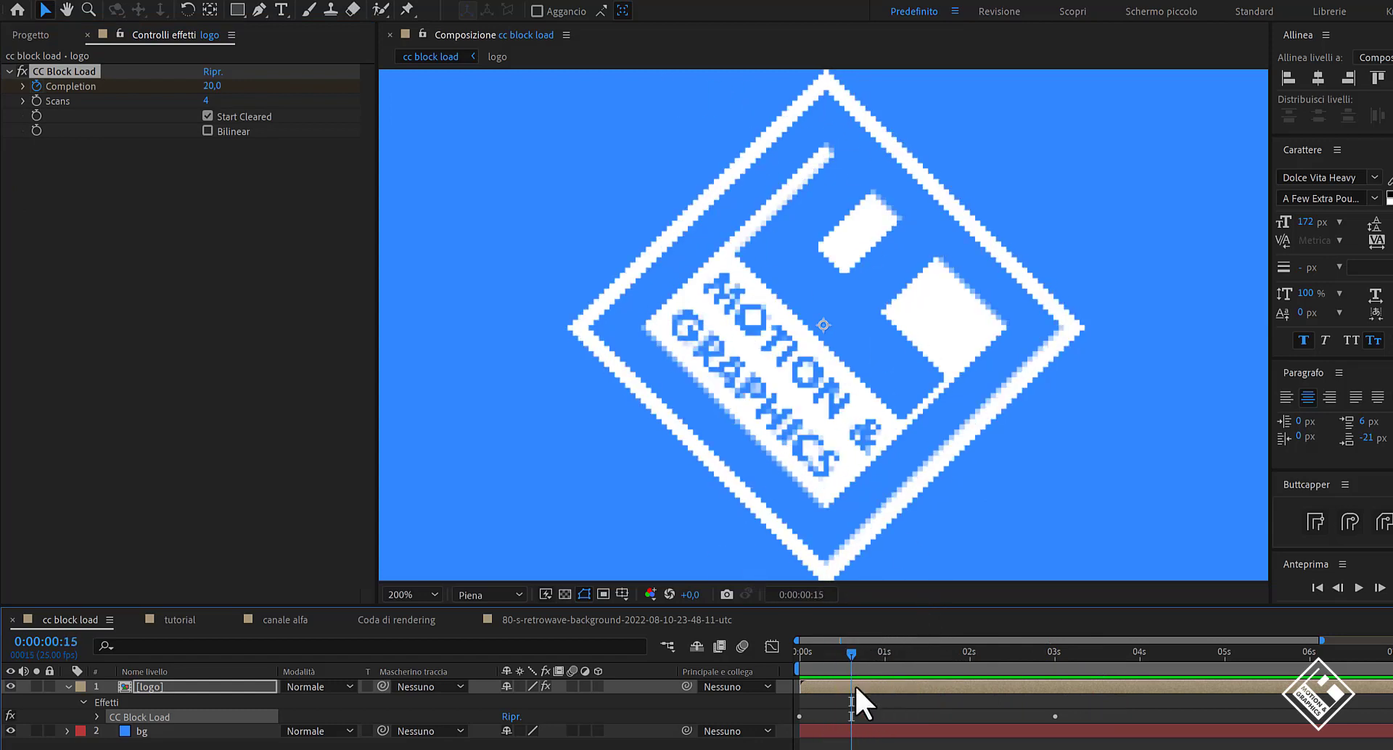
left_click_drag(850, 655, 879, 650)
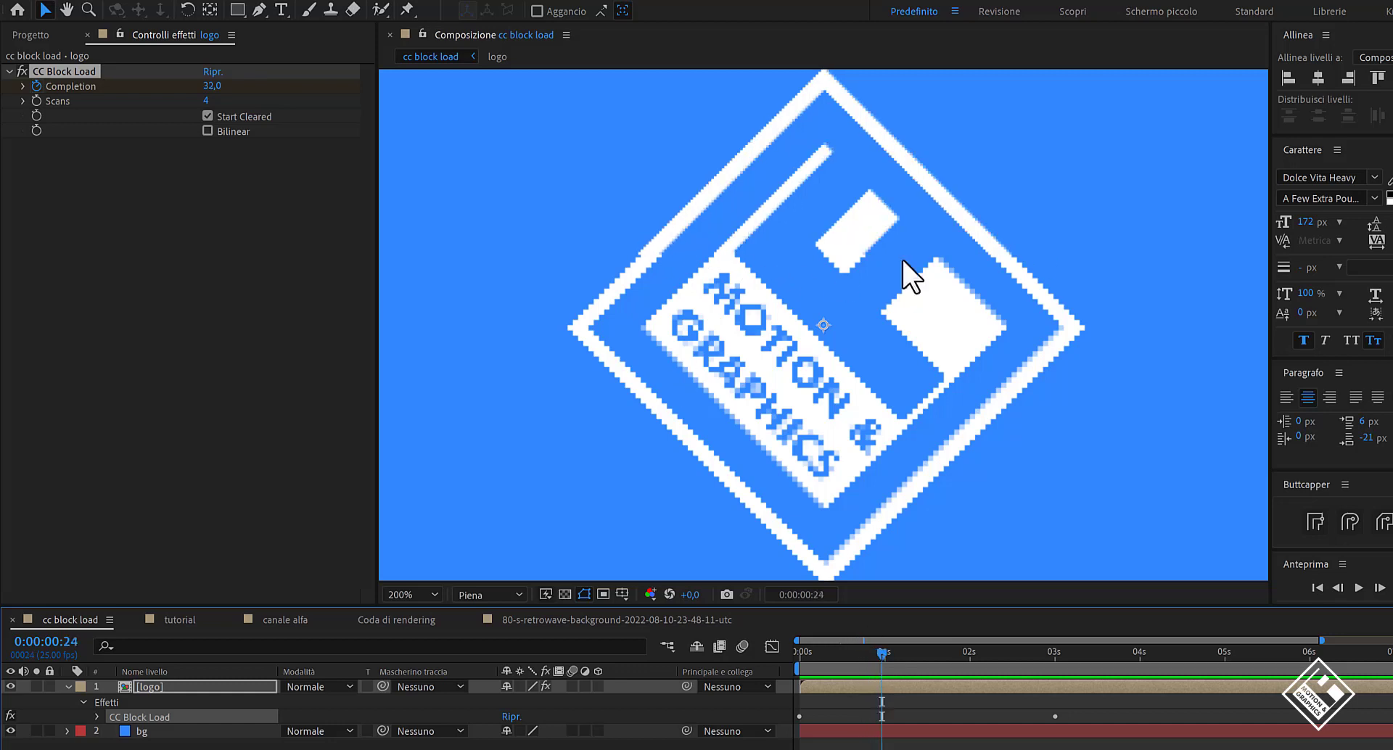
Set CC Block Load Scans to 8 and preview the animation.
left_click(207, 101)
type("8")
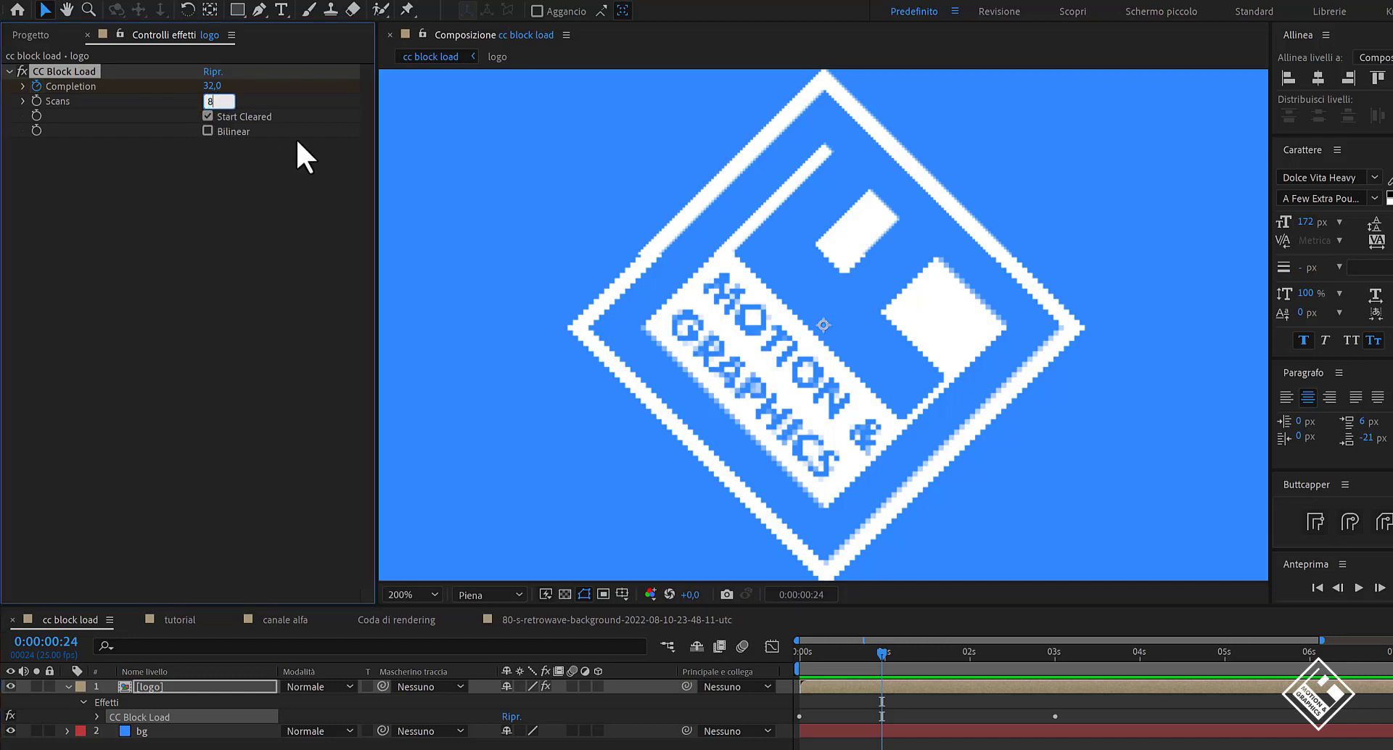
key("Return")
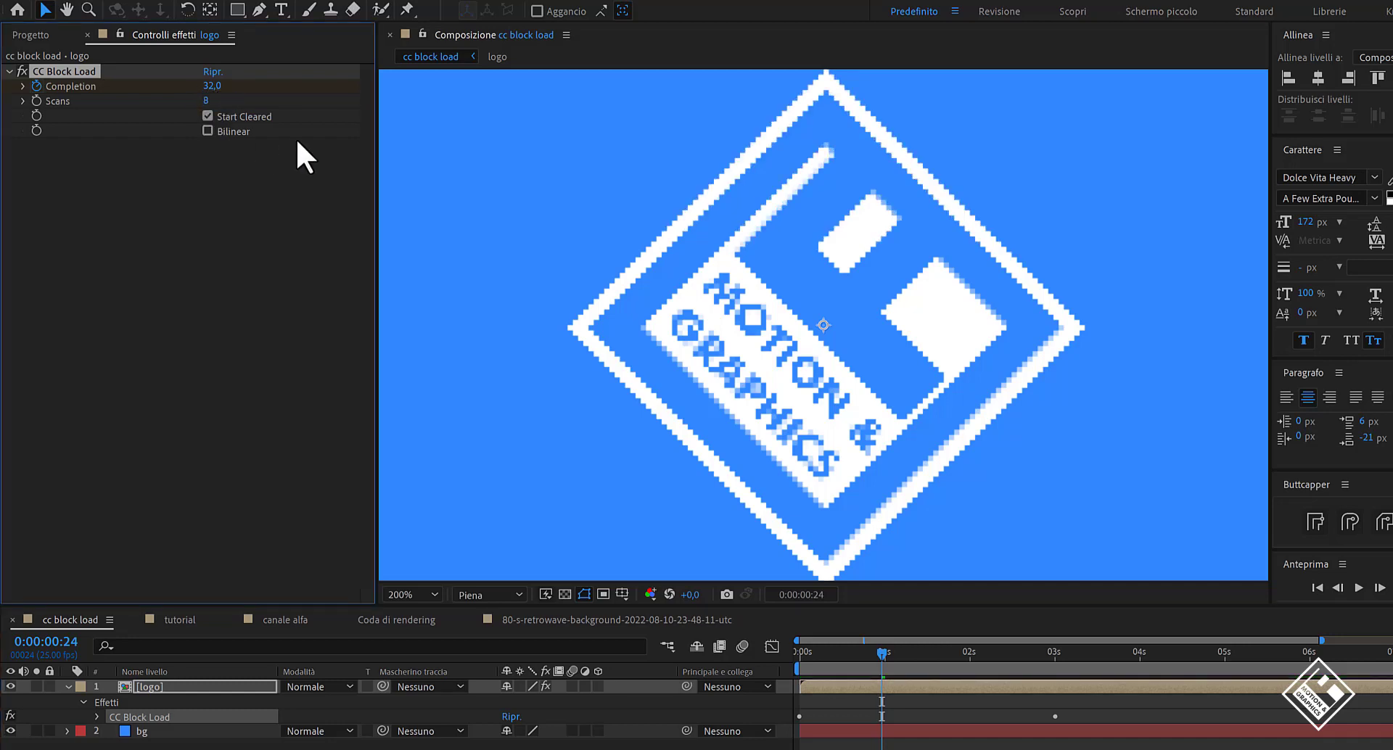
key("space")
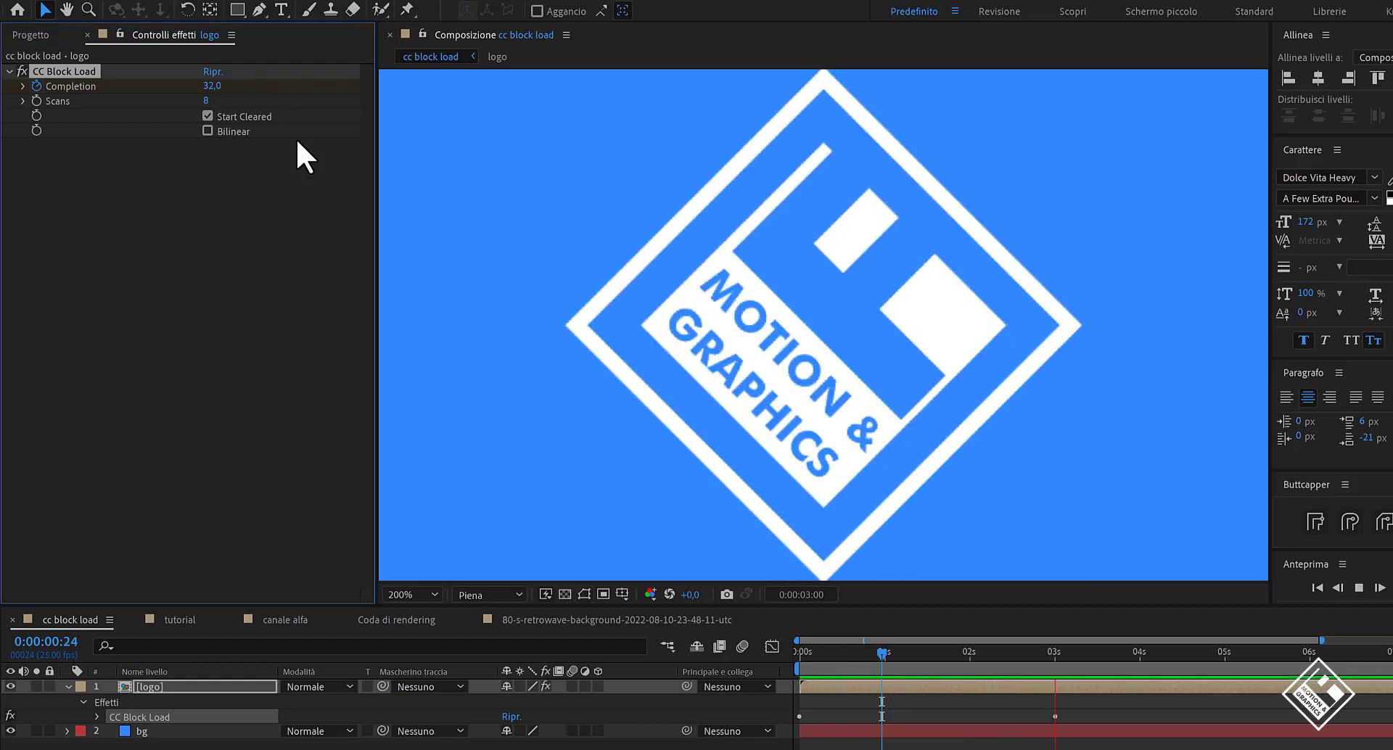
key("space")
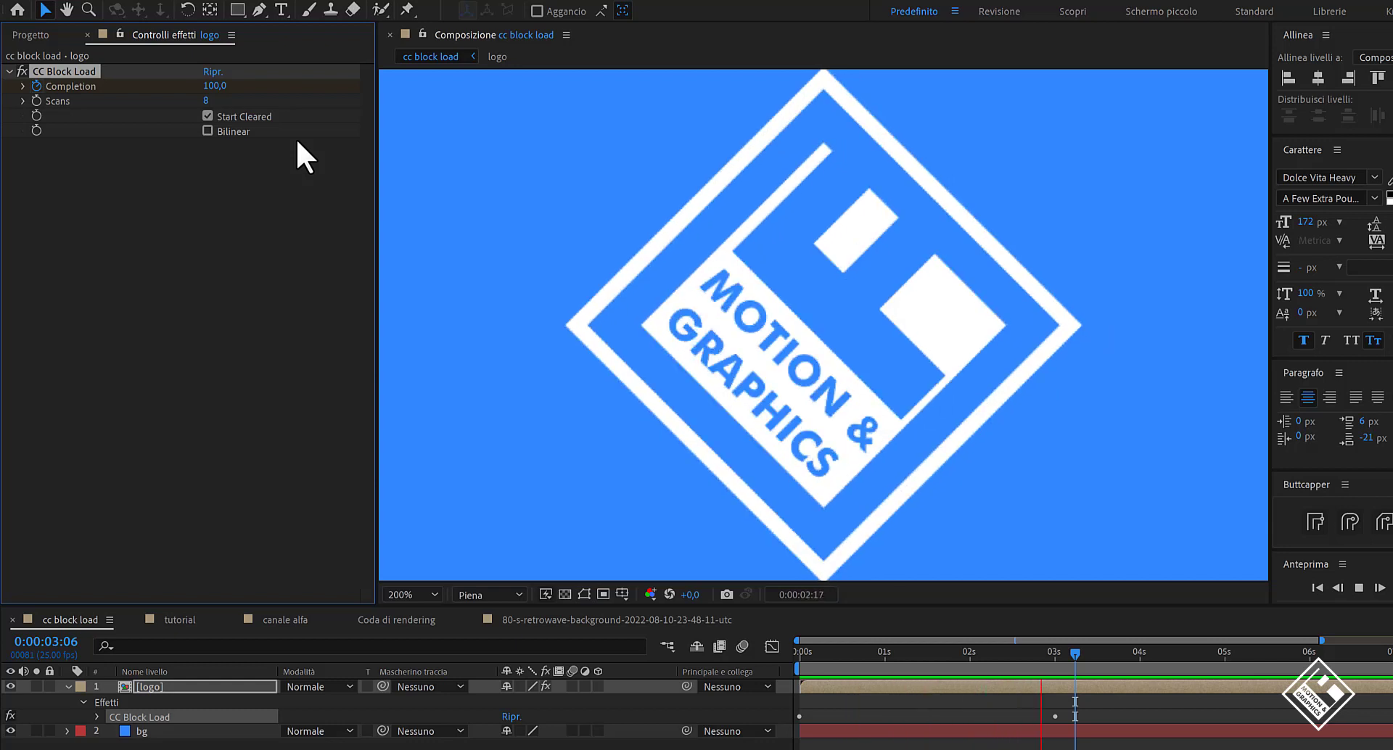
key("space")
Replay the preview and scrub back to a blocky early frame around 0:00:00:21.
left_click(207, 100)
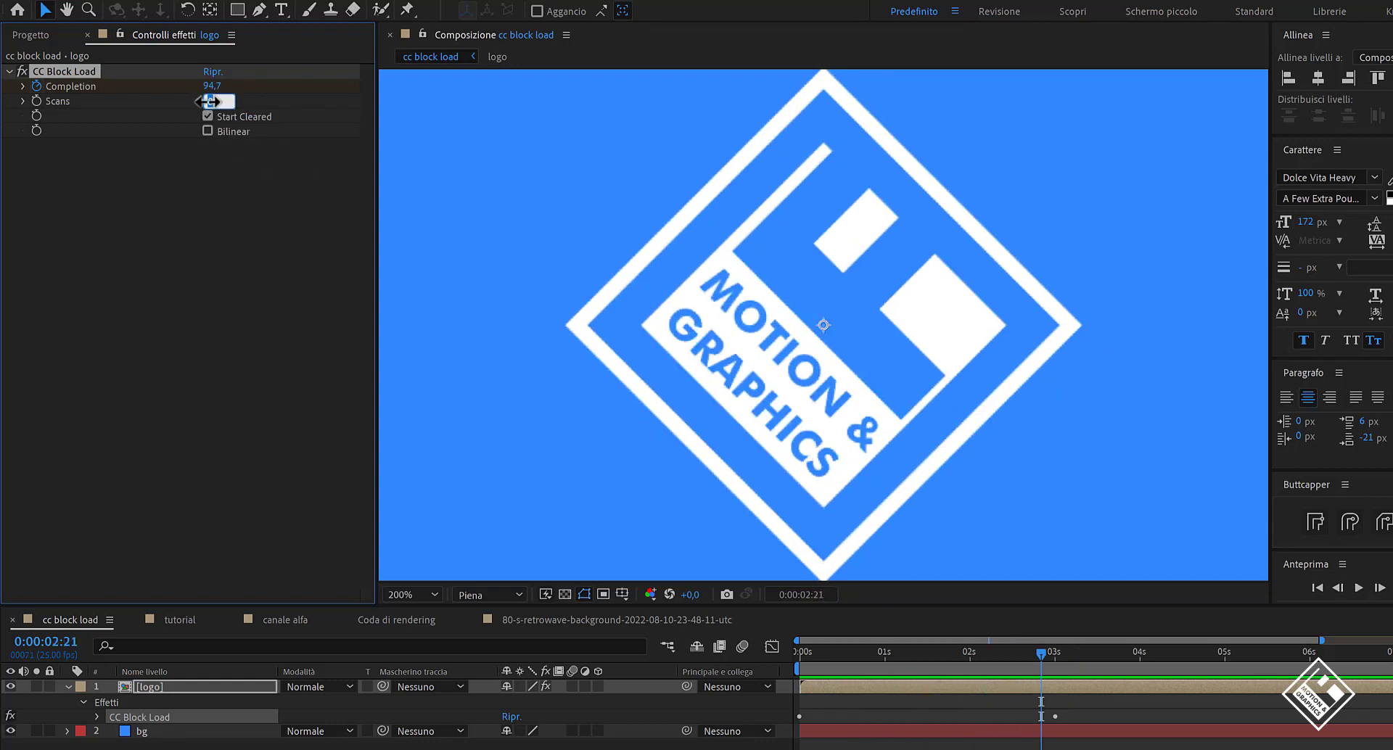
key("Return")
key("space")
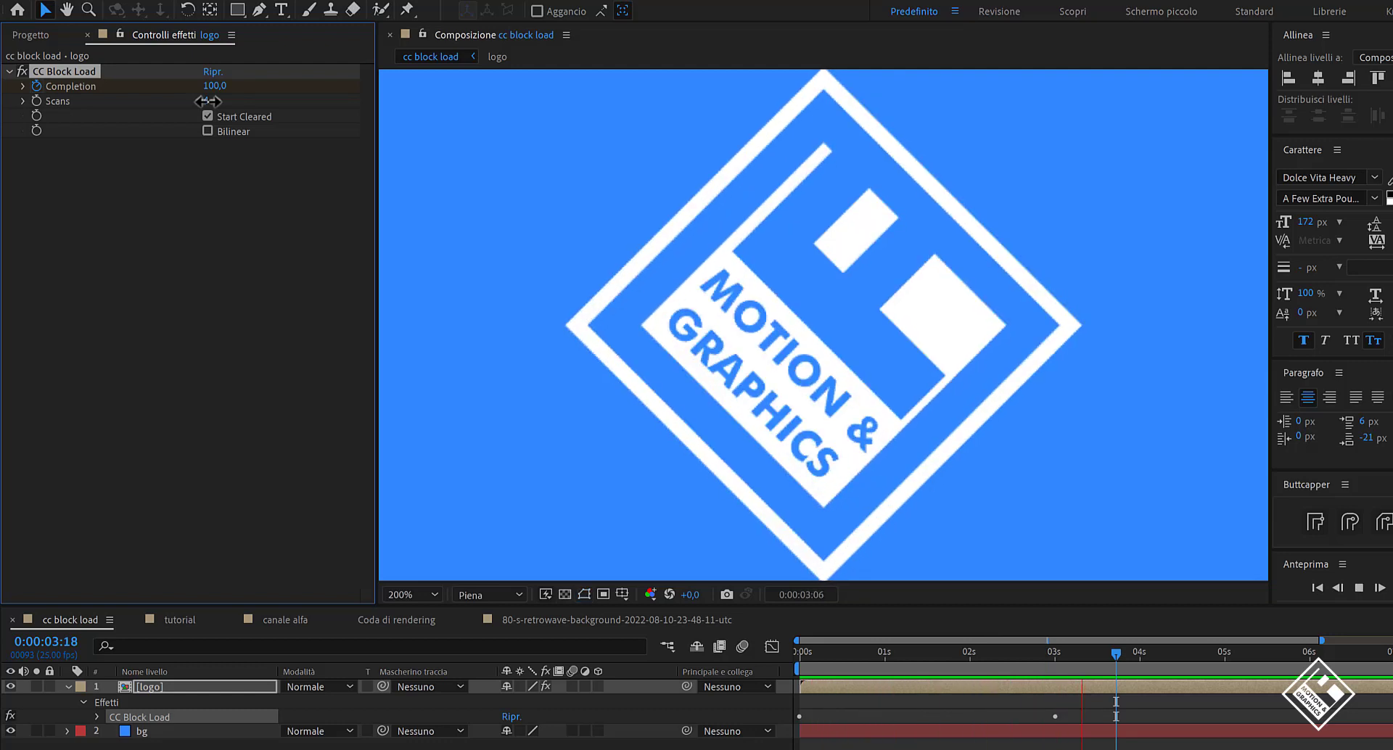
key("space")
key("space")
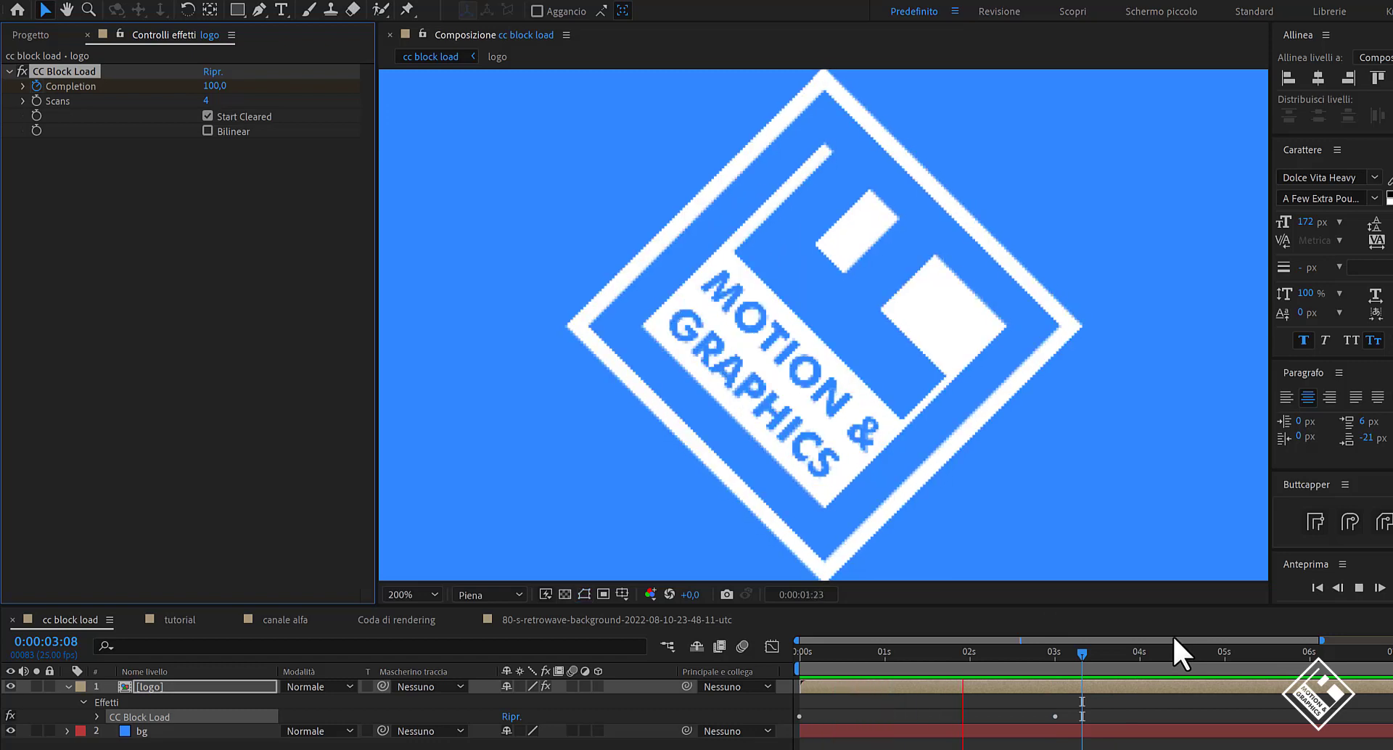
key("space")
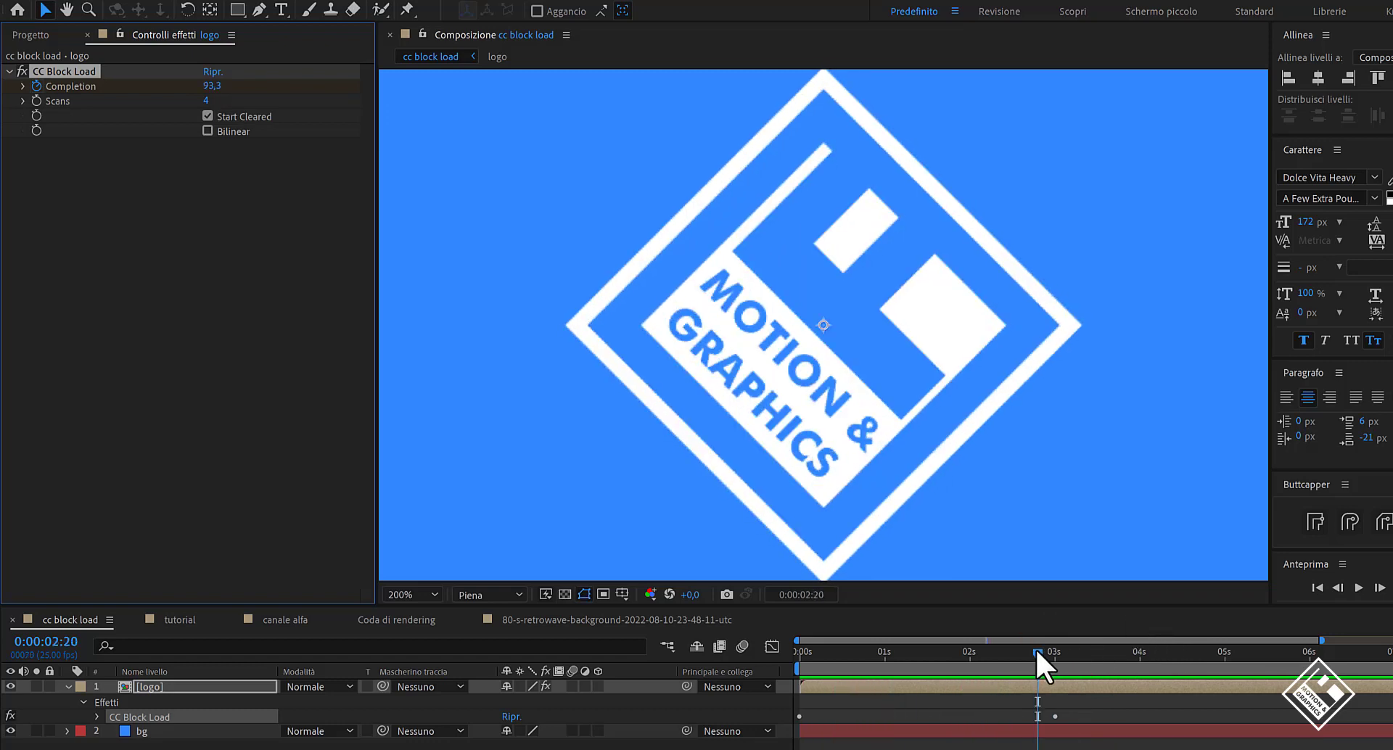
left_click(1037, 653)
left_click_drag(1035, 652, 877, 652)
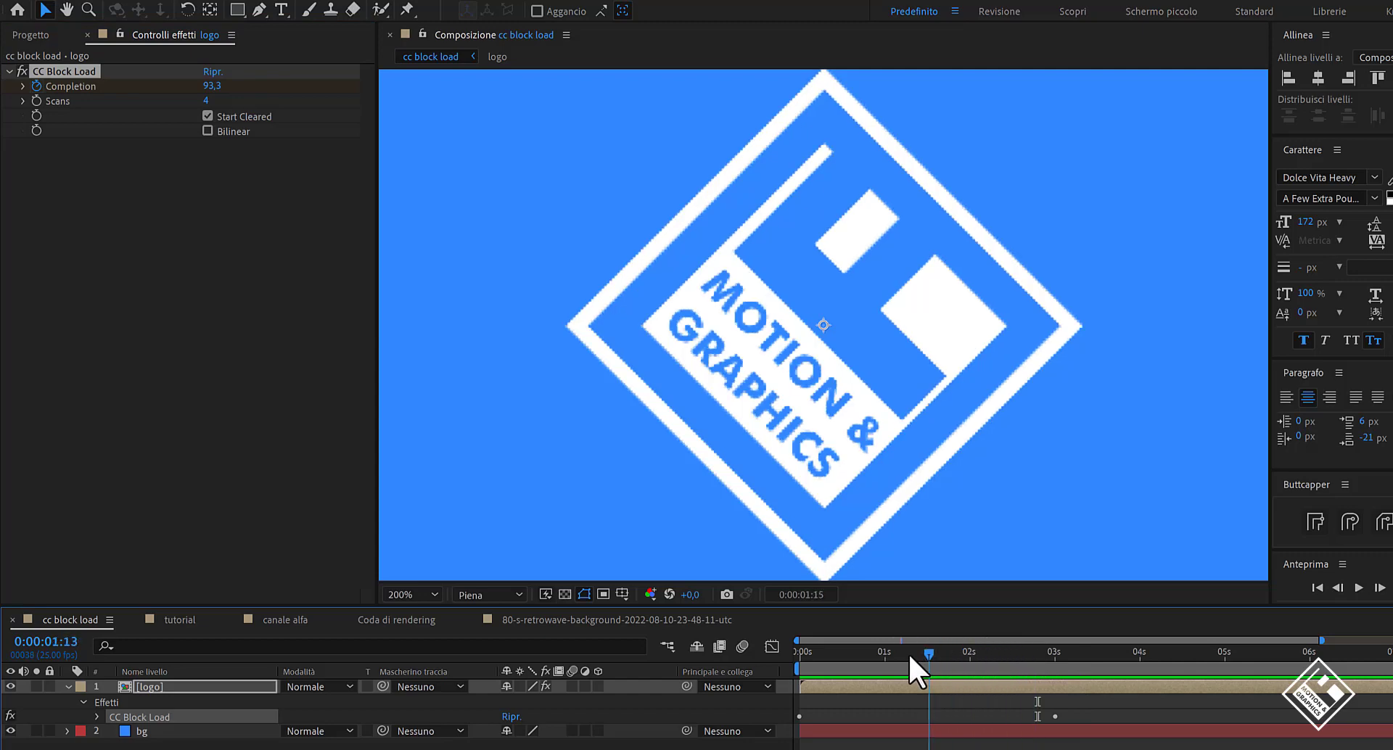
left_click_drag(803, 656, 867, 659)
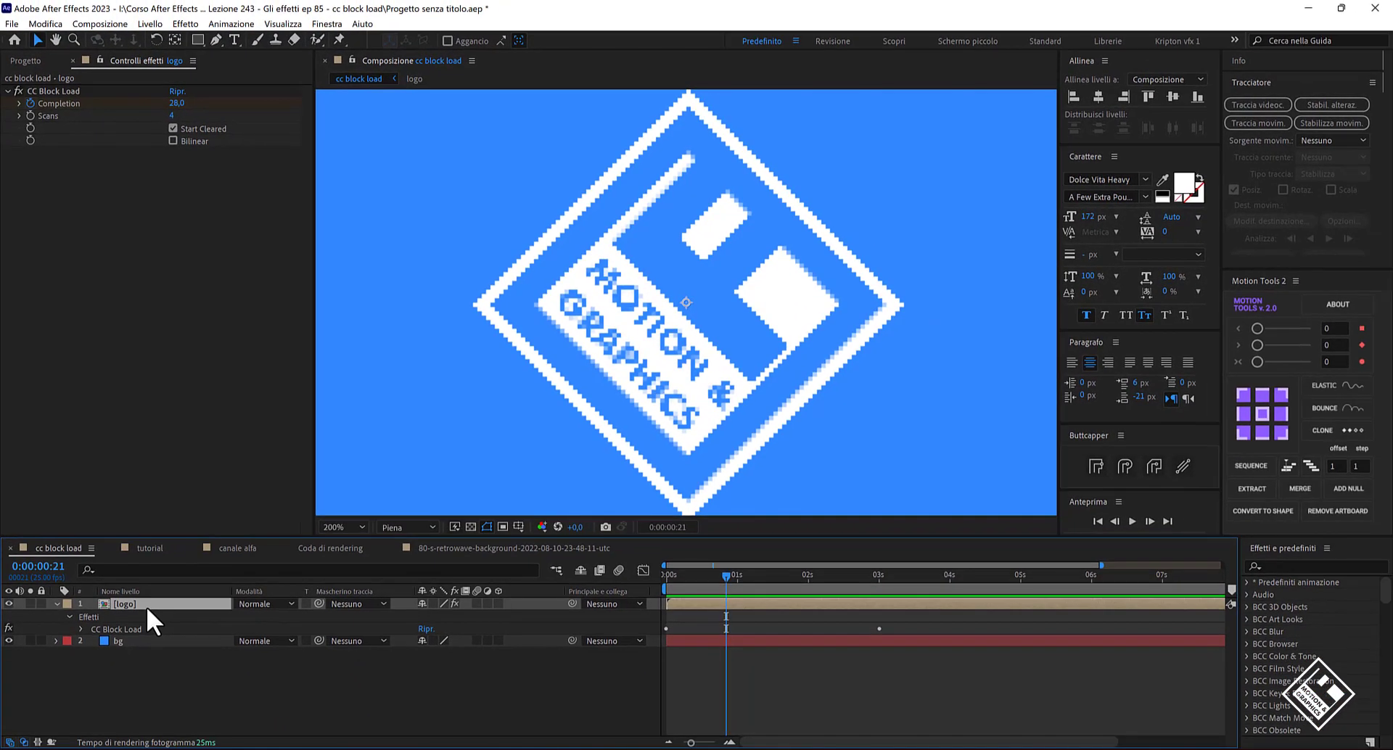
Ease the Completion speed curve: first keyframe influence 86.75%, second keyframe speed zero.
key("u")
left_click_drag(905, 628, 658, 630)
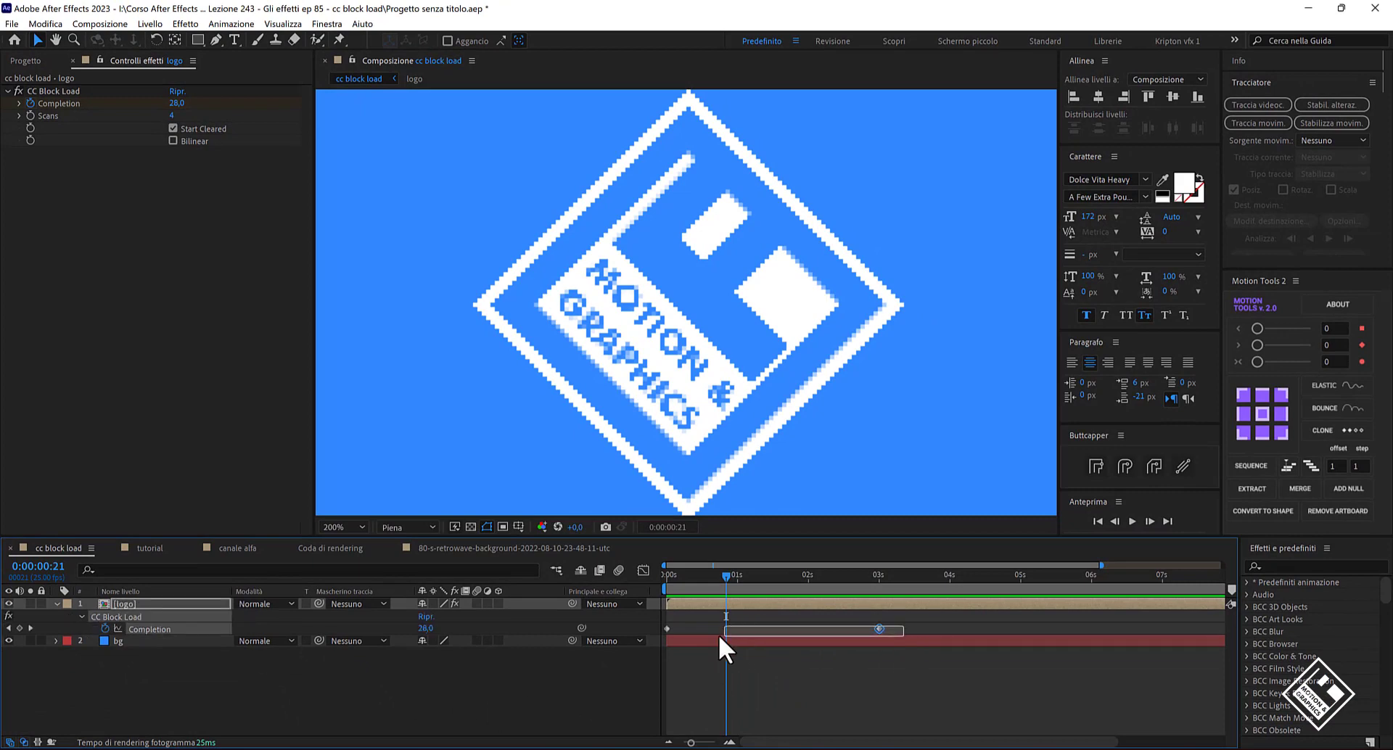
left_click(643, 571)
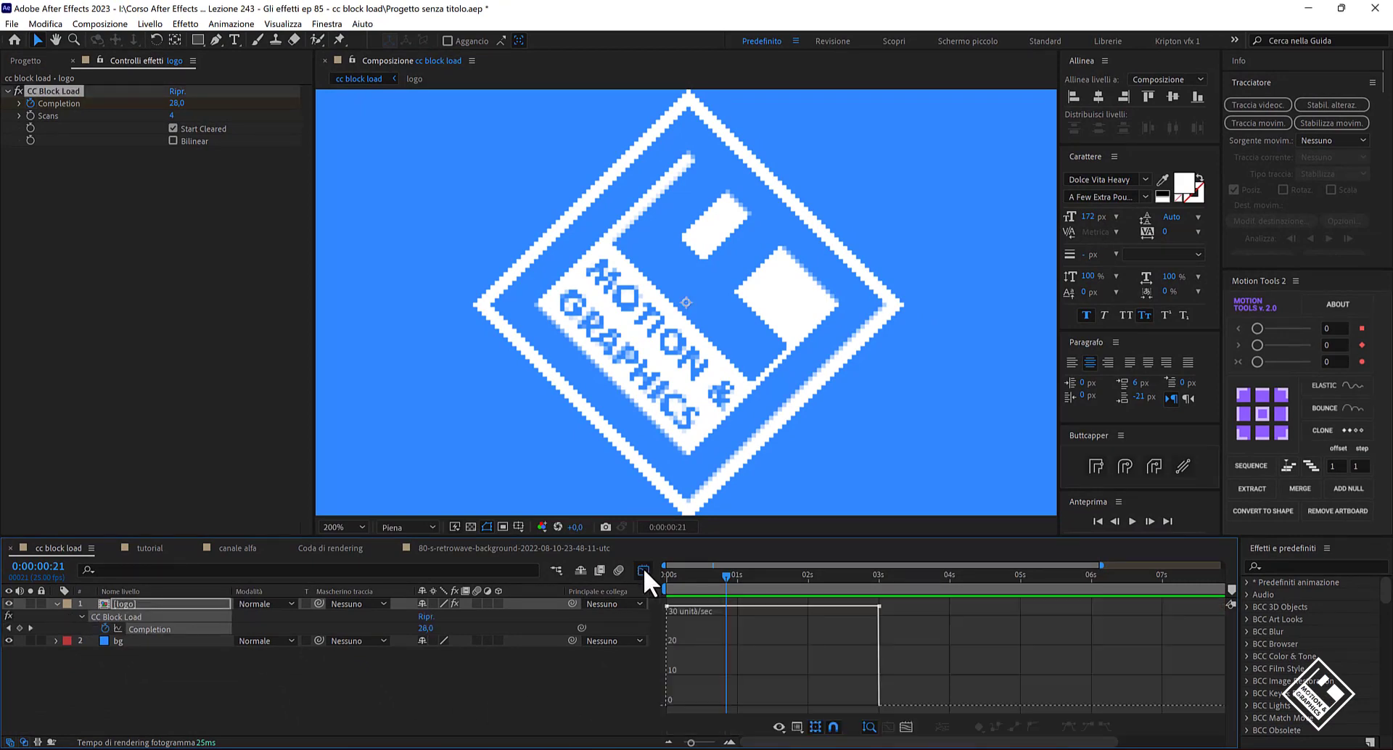
left_click(799, 726)
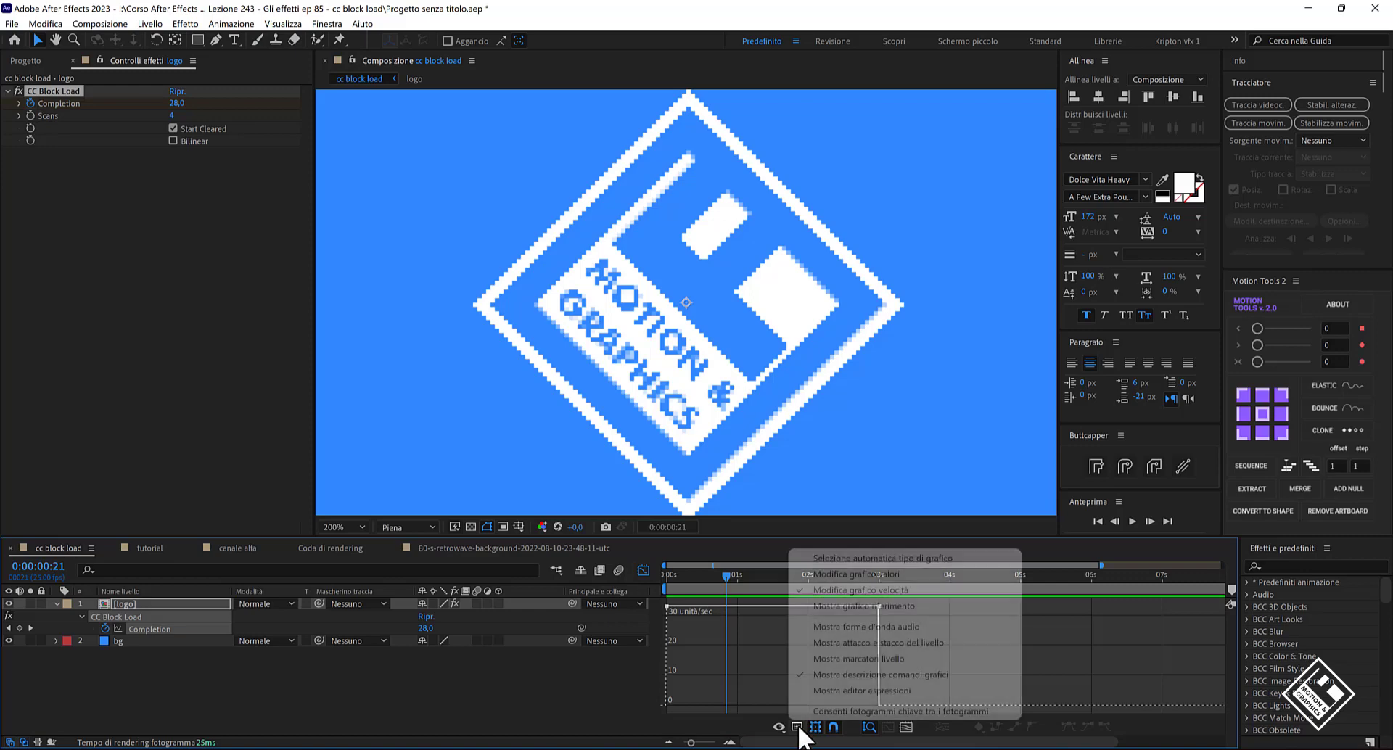
left_click(776, 646)
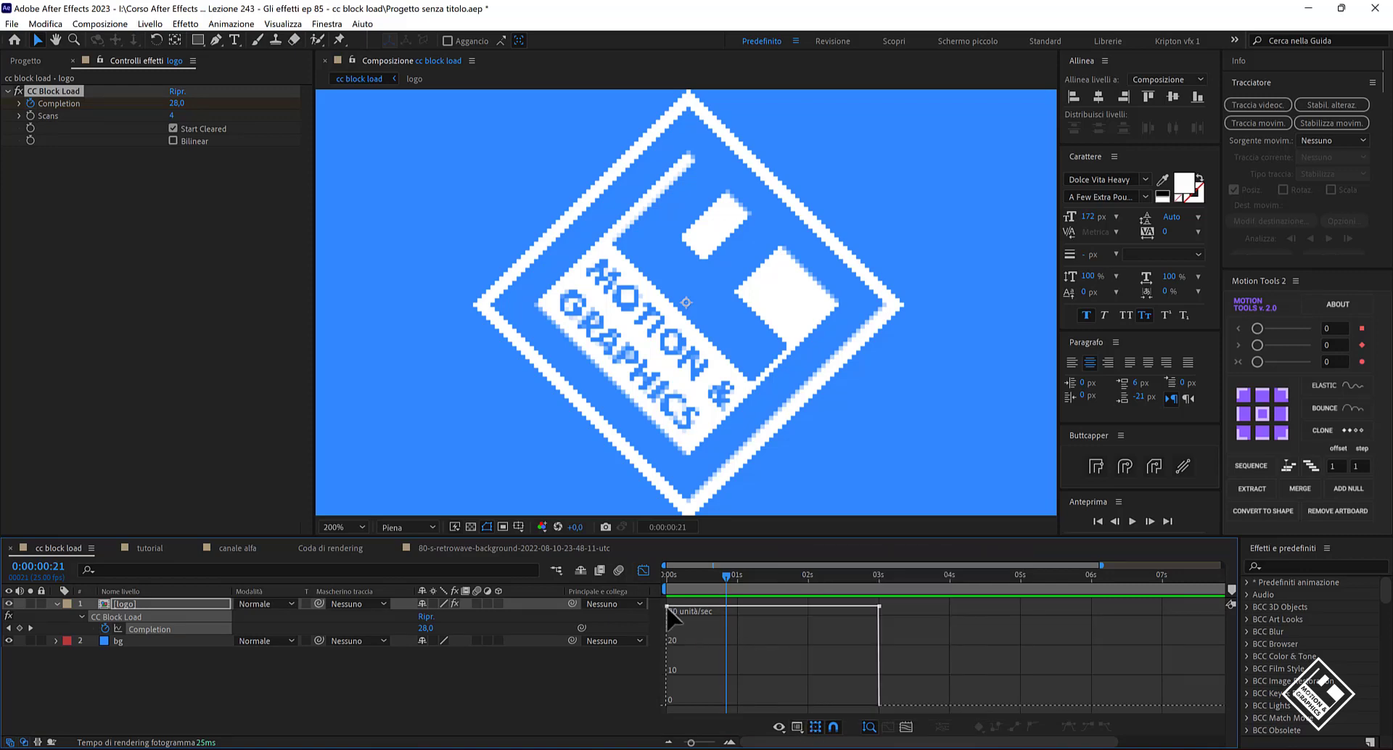
left_click_drag(666, 606, 667, 705)
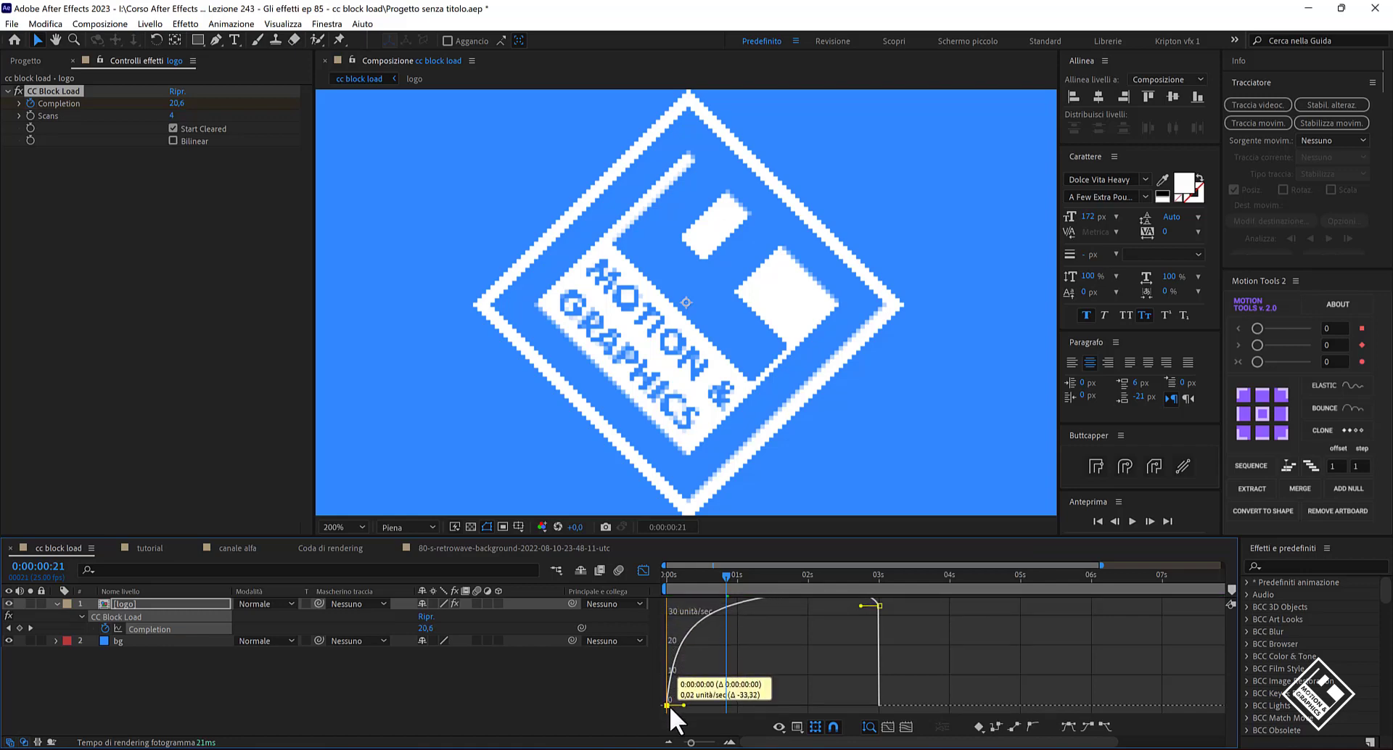
double_click(667, 705)
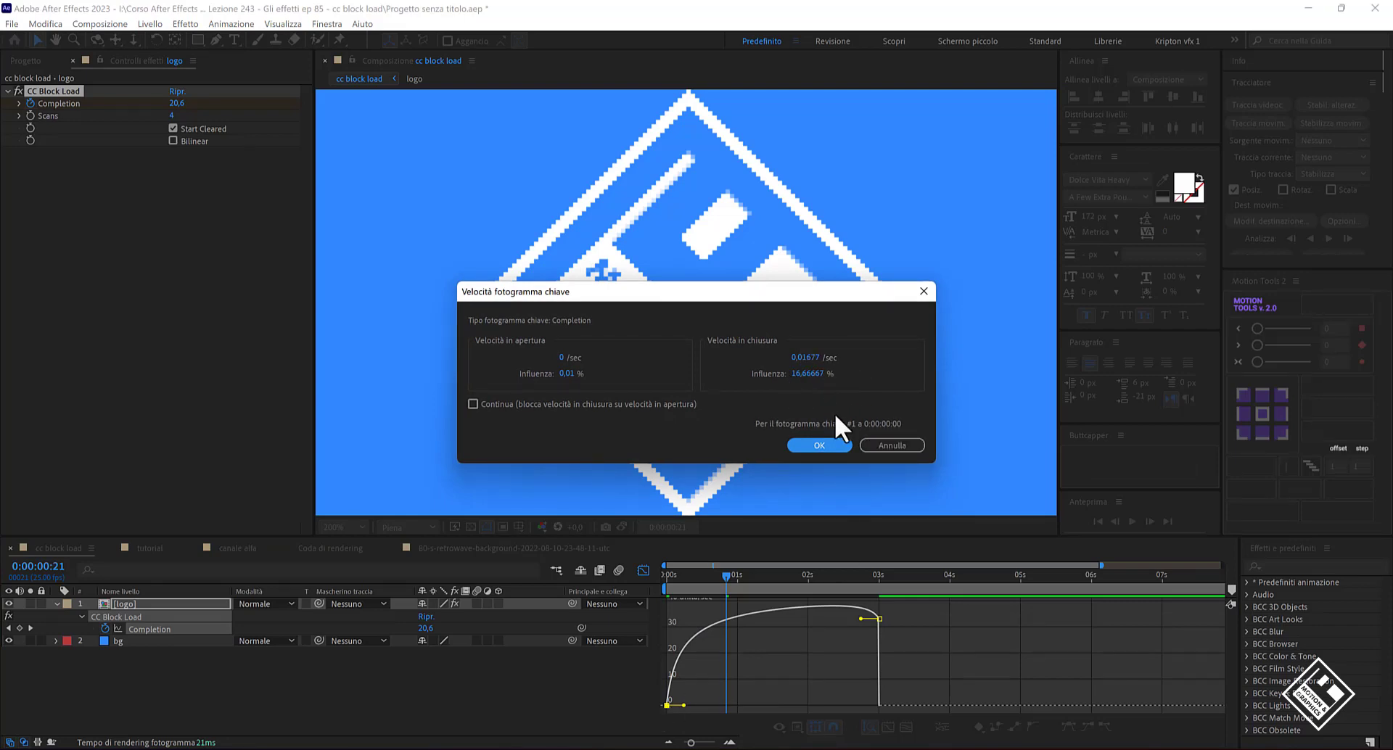
left_click(891, 446)
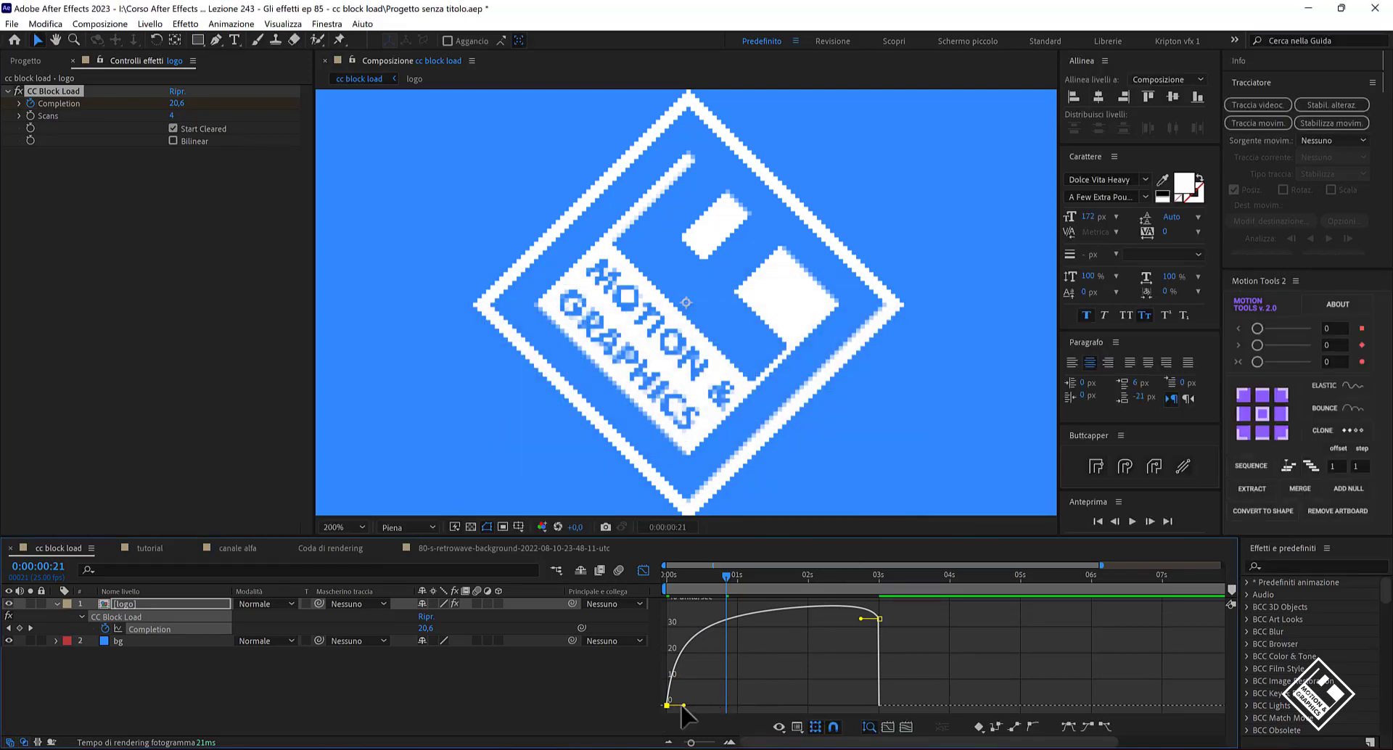
left_click_drag(685, 706, 790, 709)
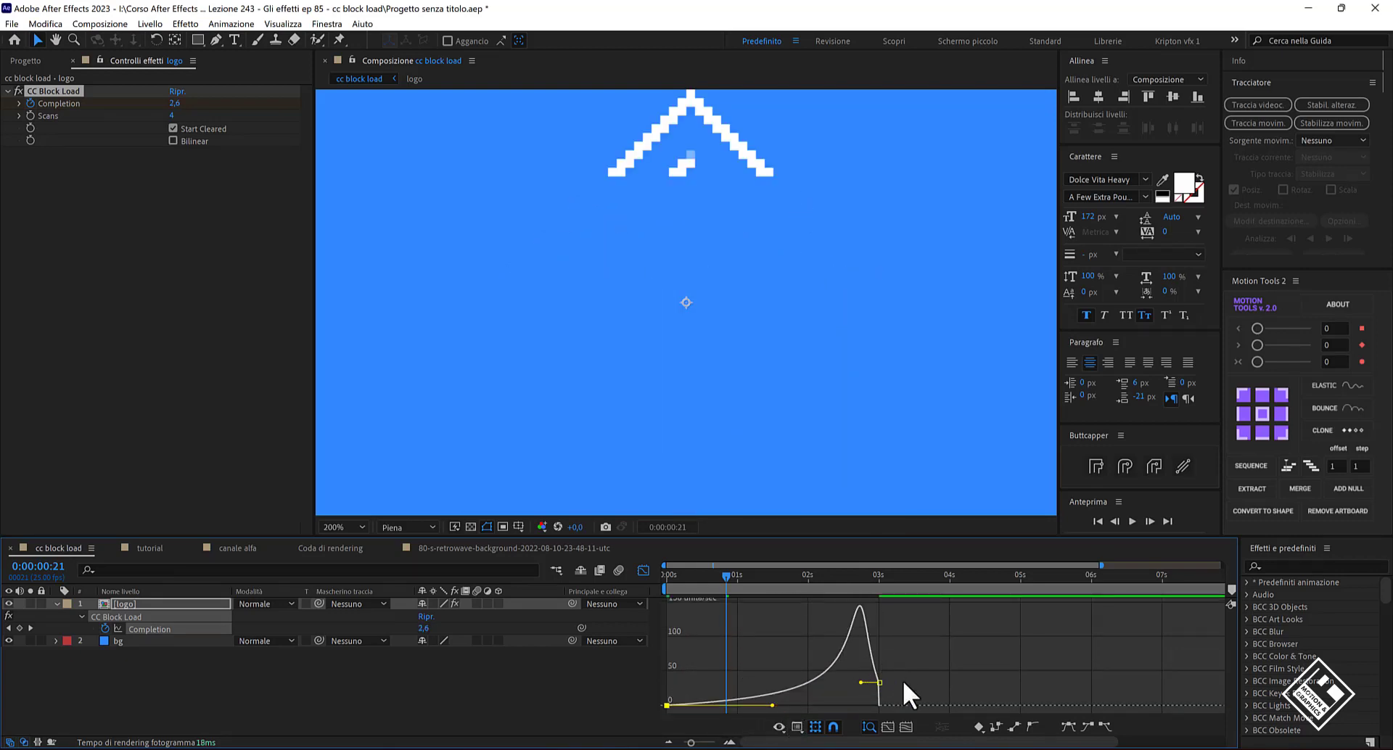
left_click_drag(879, 687, 880, 704)
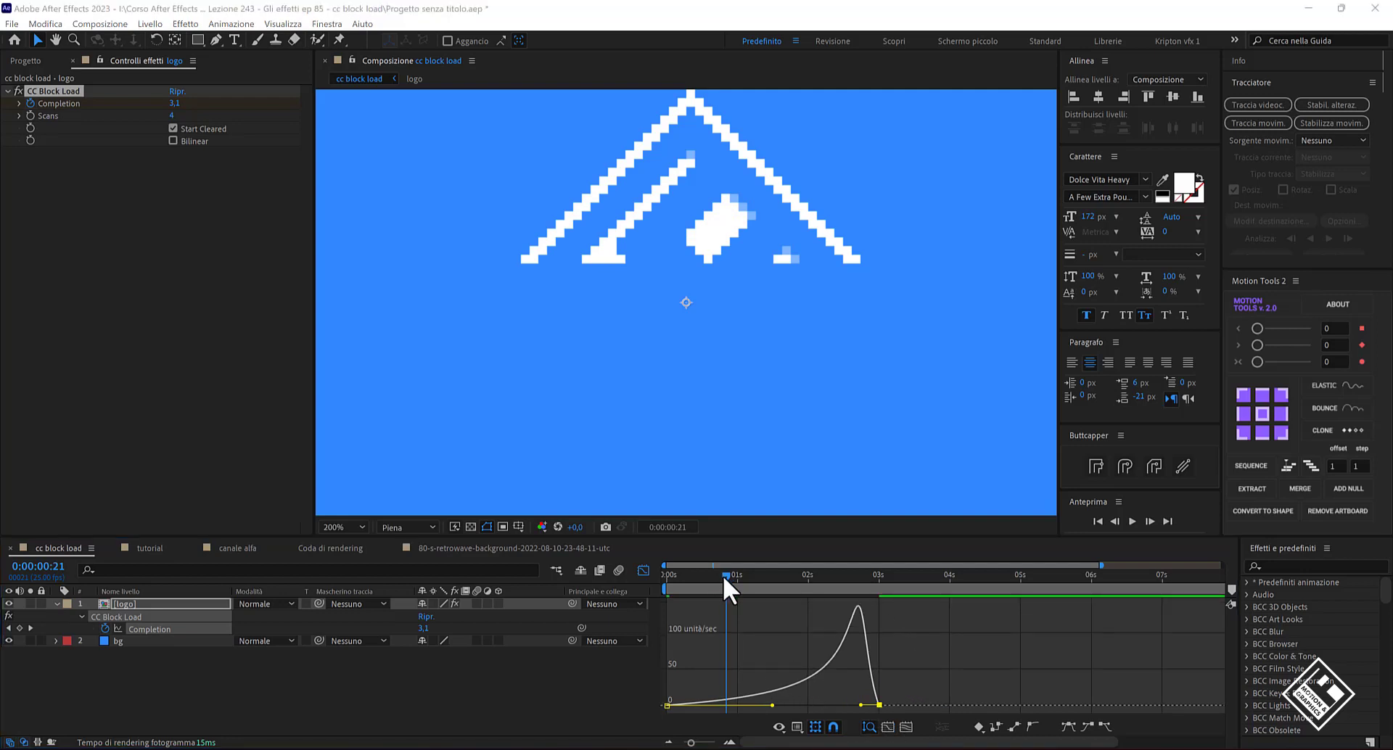
Preview the eased block load, set Scans to 8, and check a mid-animation frame.
left_click_drag(724, 574, 667, 577)
key("space")
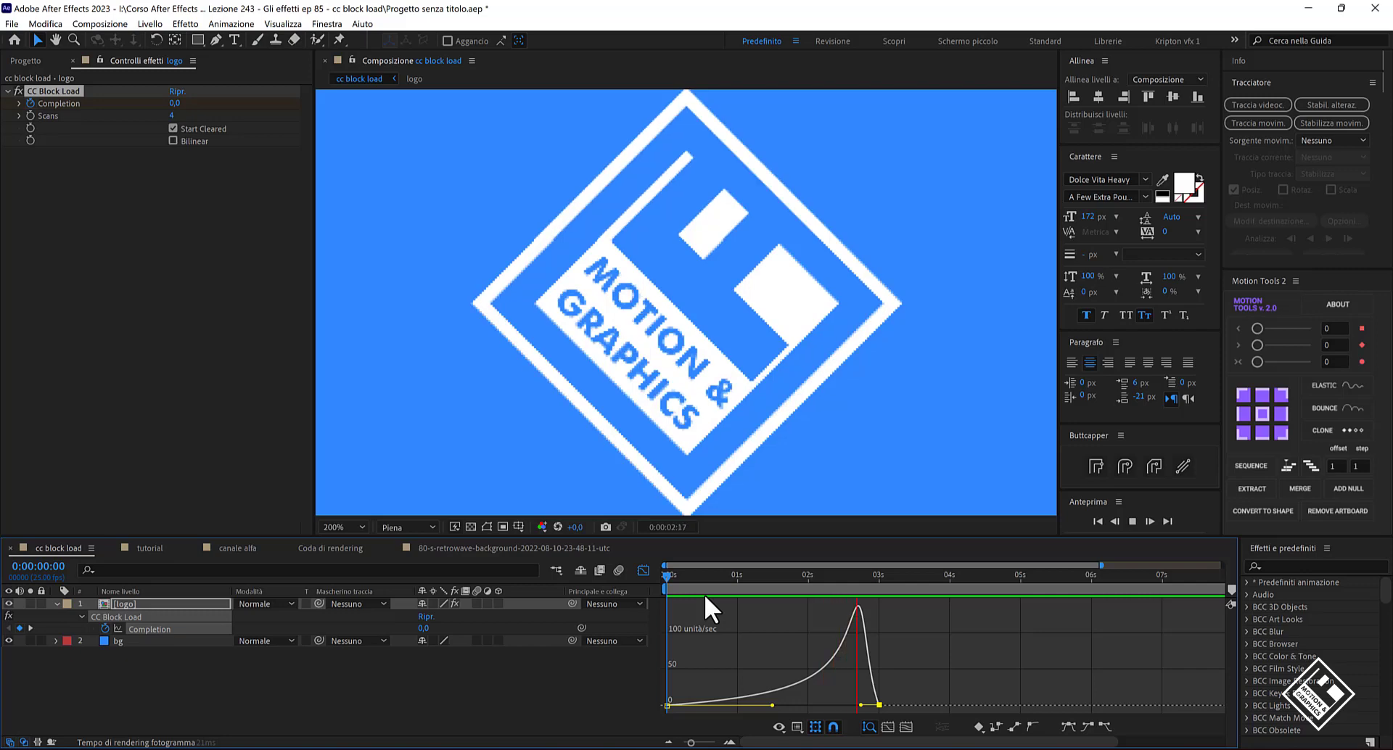
key("space")
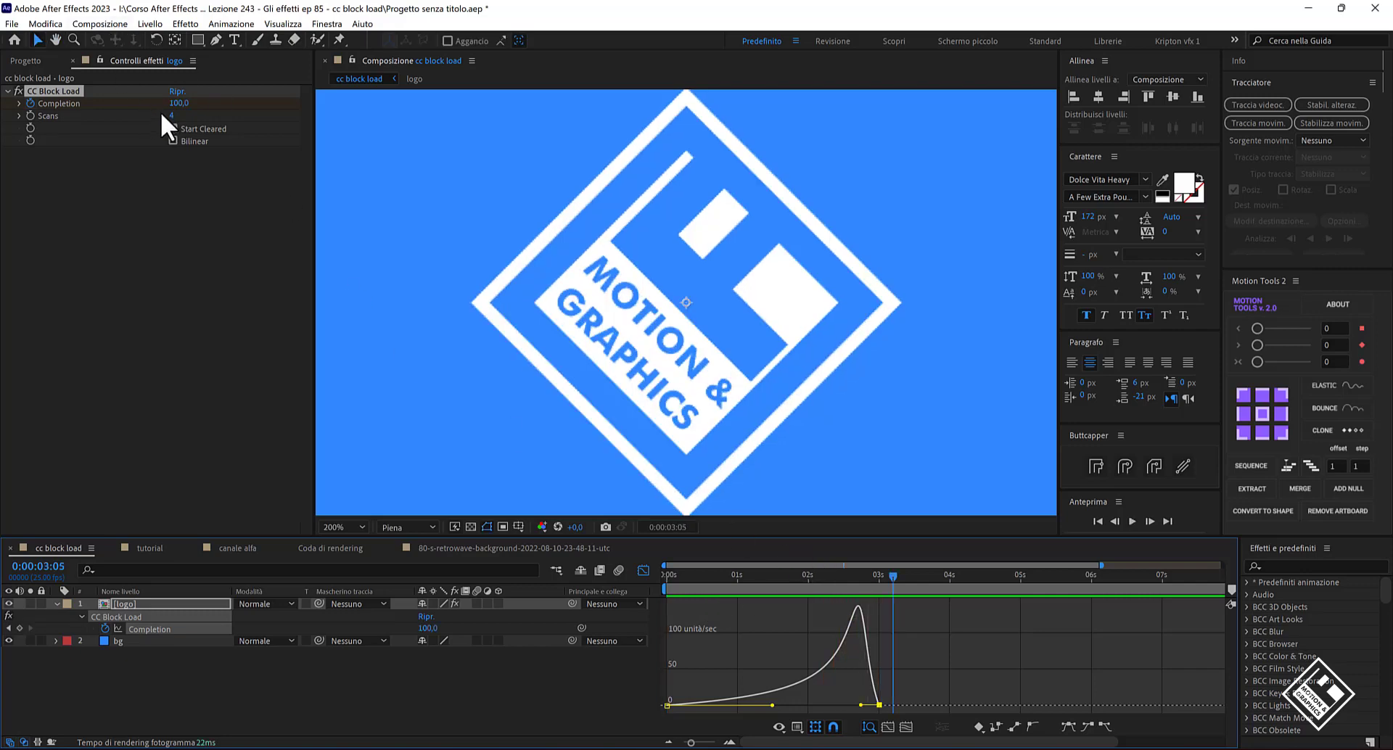
left_click(171, 116)
type("8")
key("Return")
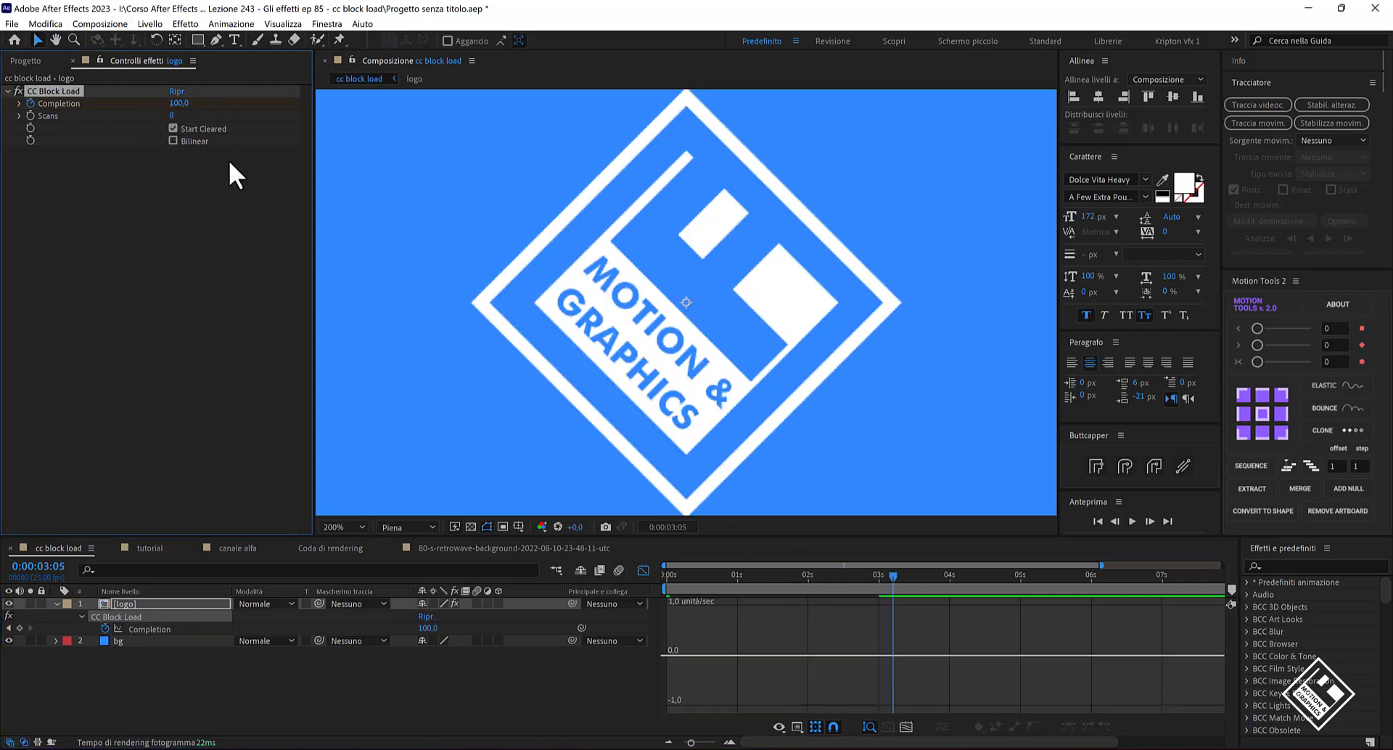
key("space")
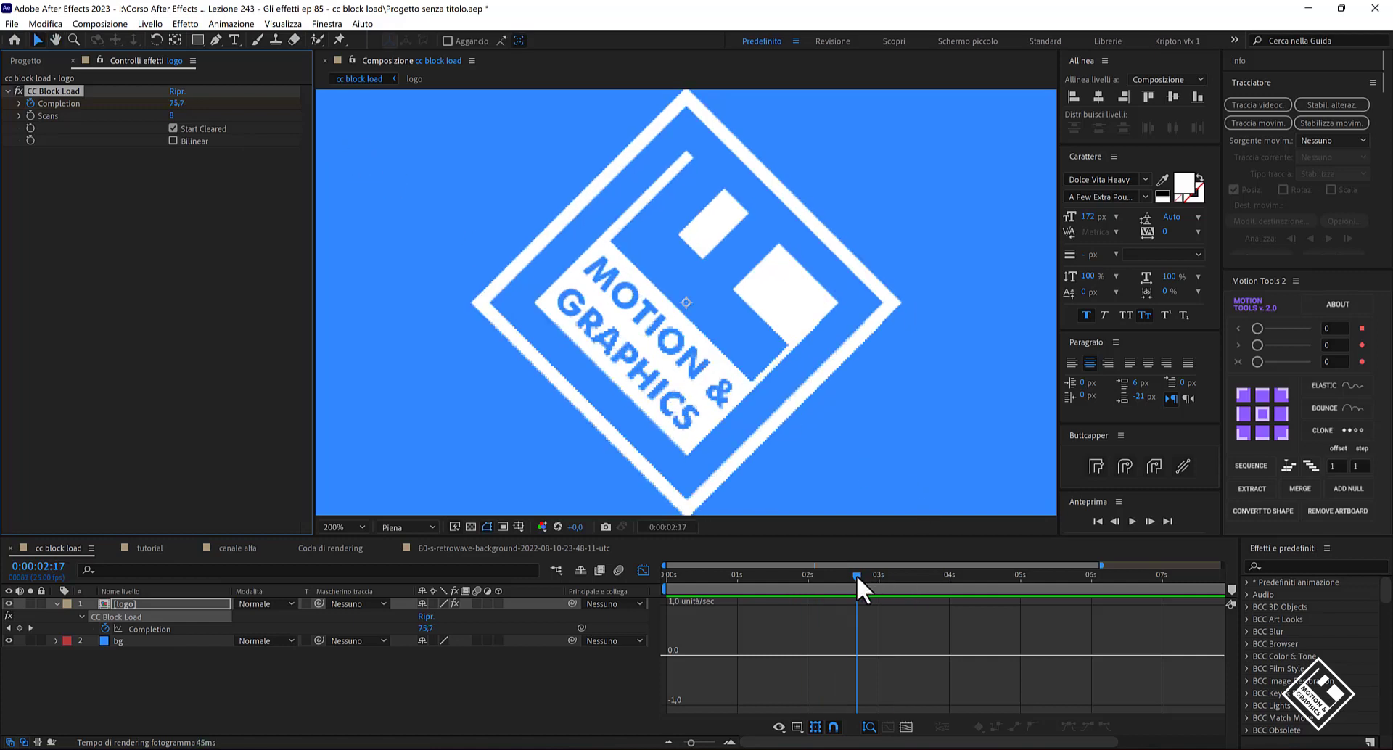
left_click_drag(856, 574, 664, 573)
left_click(643, 570)
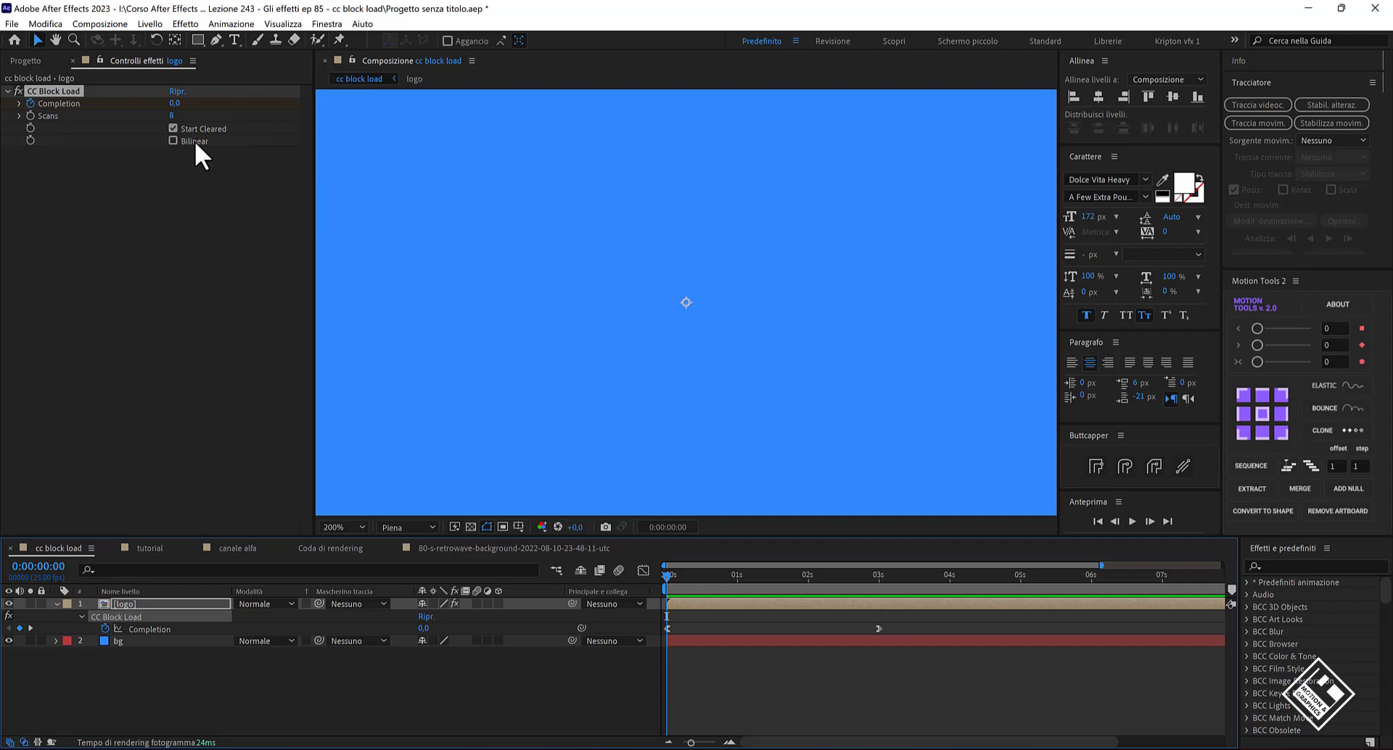
Turn off Start Cleared, try Scans at 16, then lower it back to 4 while scrubbing.
left_click(174, 129)
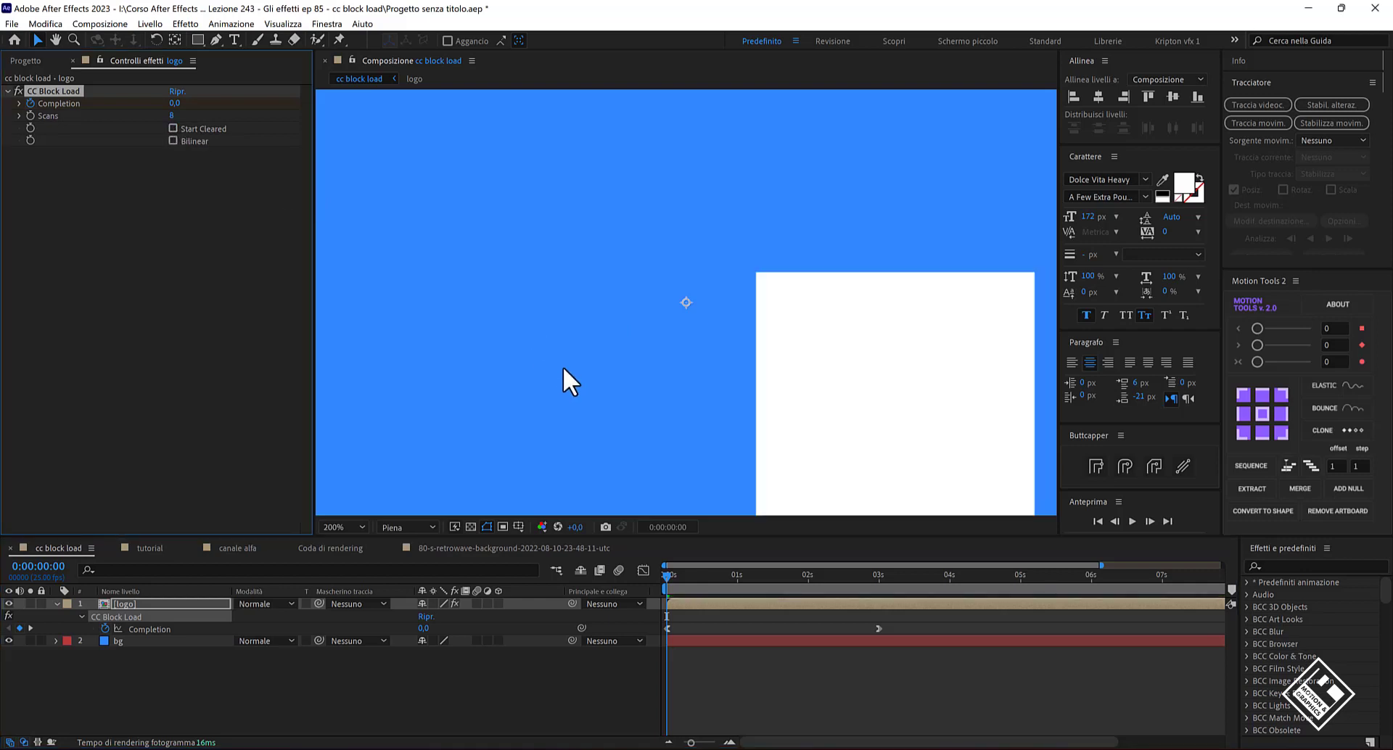
key("shift+slash")
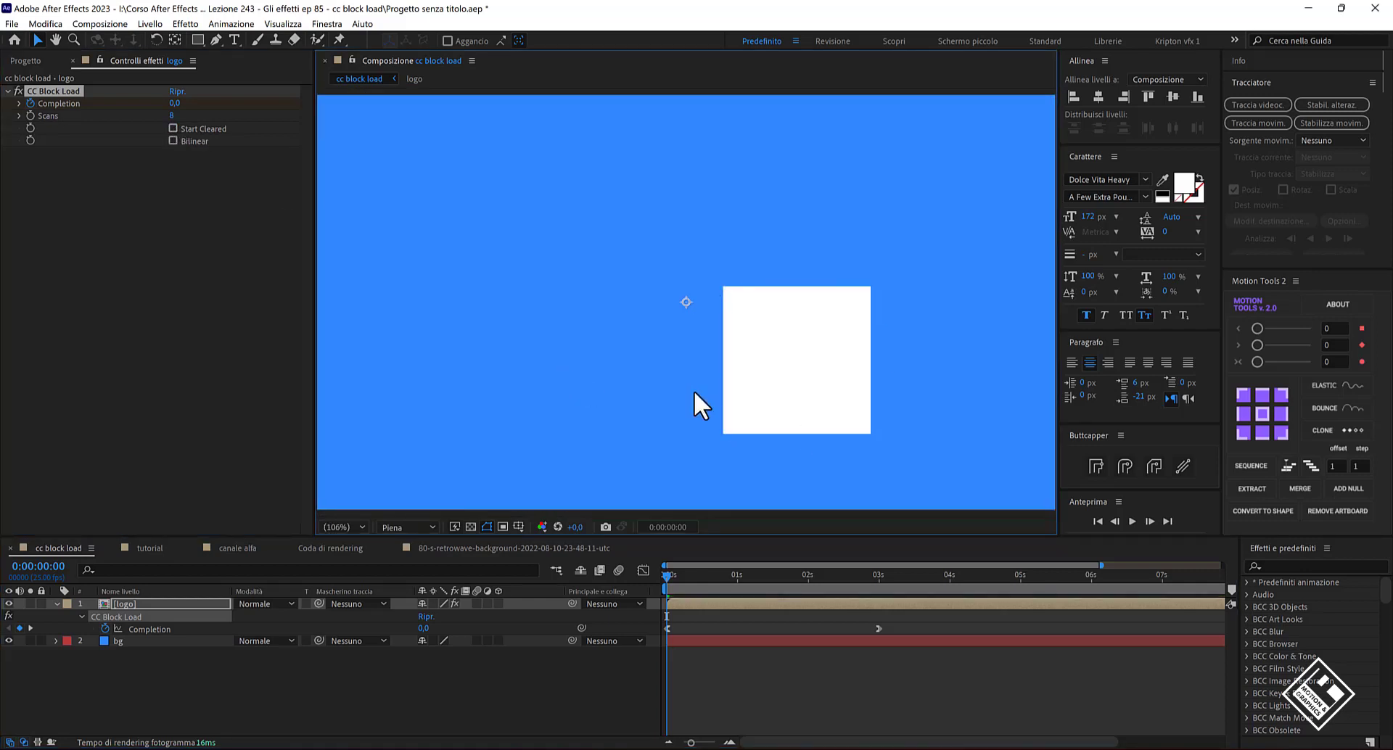
mouse_move(663, 573)
left_mouse_down()
mouse_move(846, 598)
mouse_move(581, 579)
left_mouse_up()
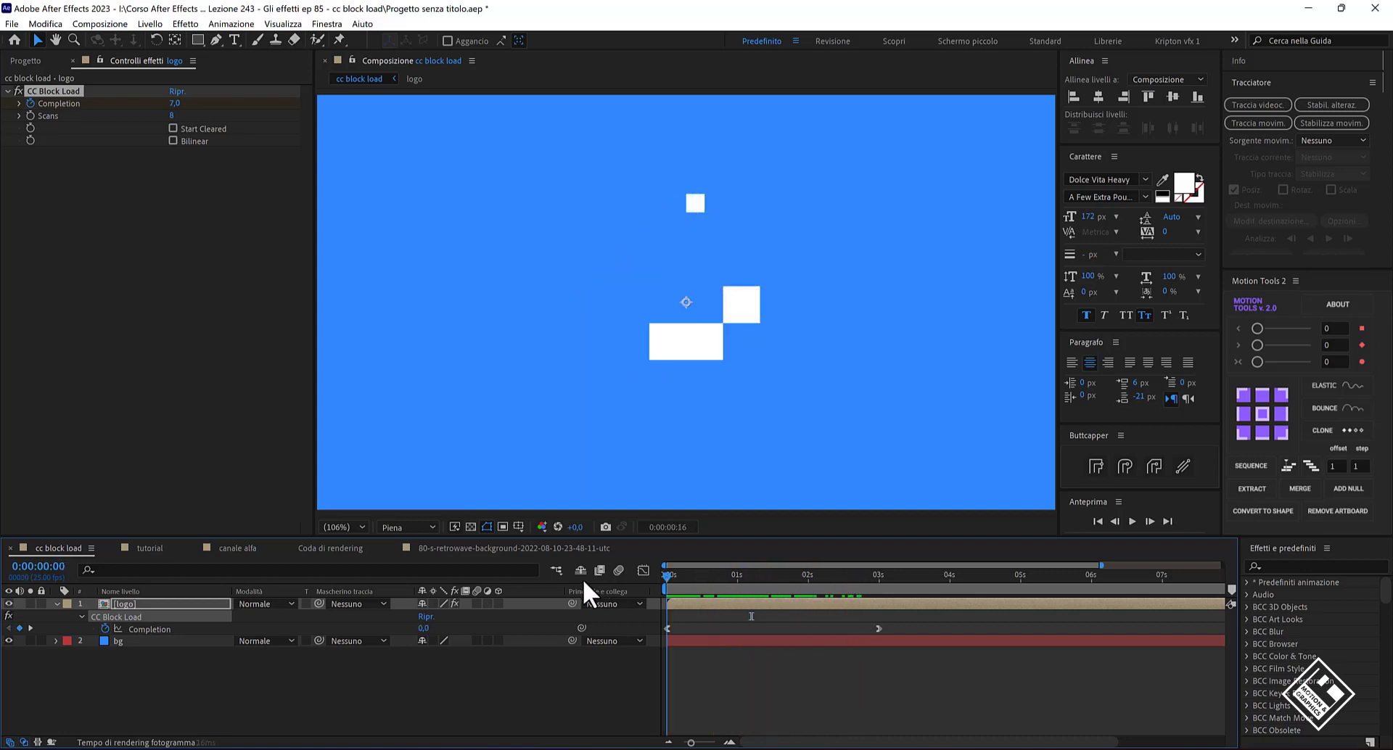
left_click_drag(174, 116, 353, 134)
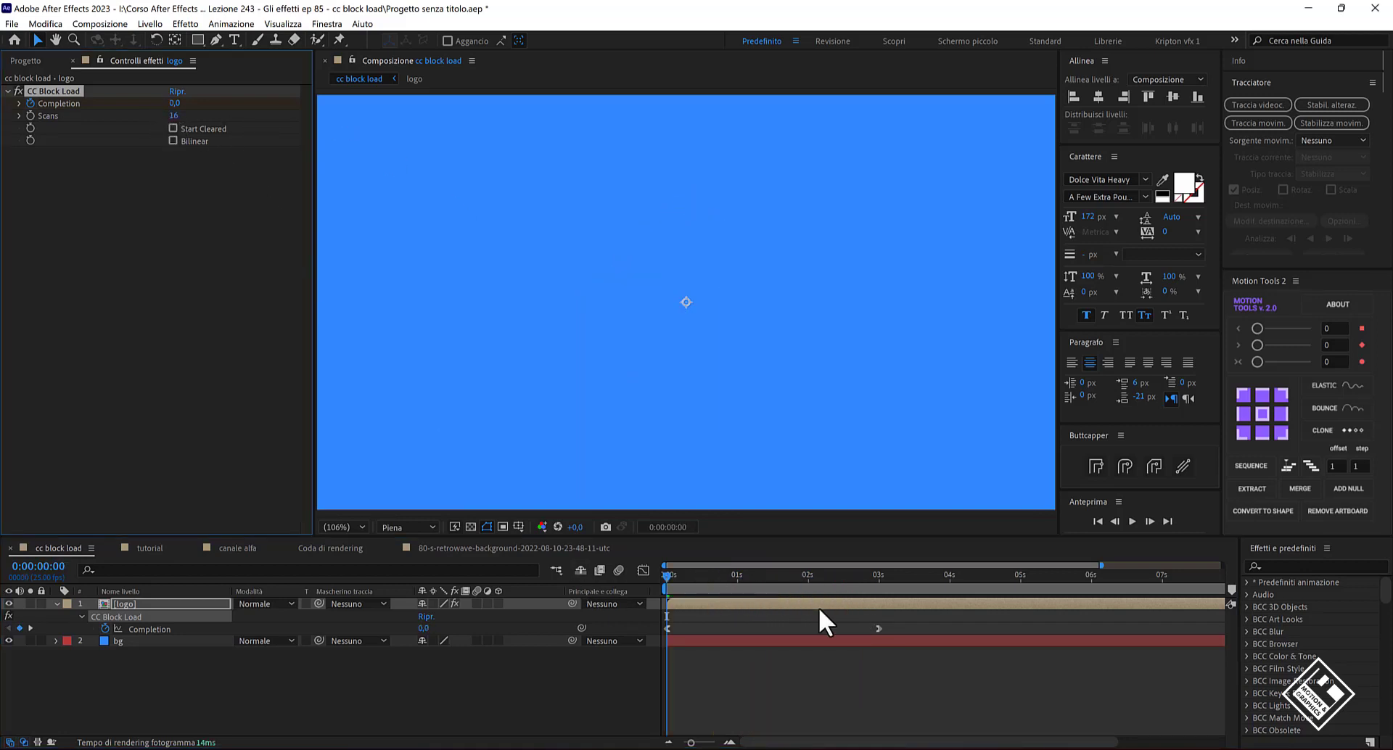
mouse_move(664, 576)
left_mouse_down()
mouse_move(785, 599)
mouse_move(646, 600)
left_mouse_up()
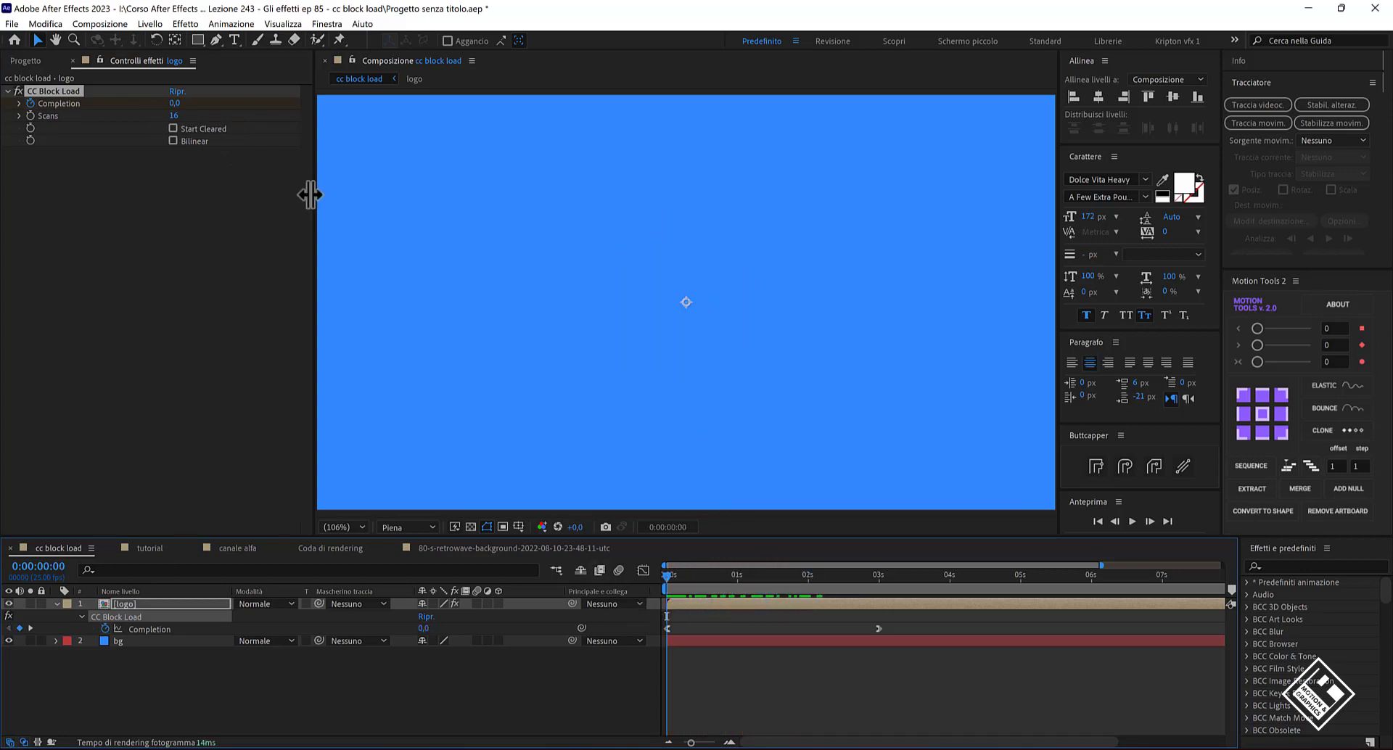
left_click_drag(174, 116, 131, 118)
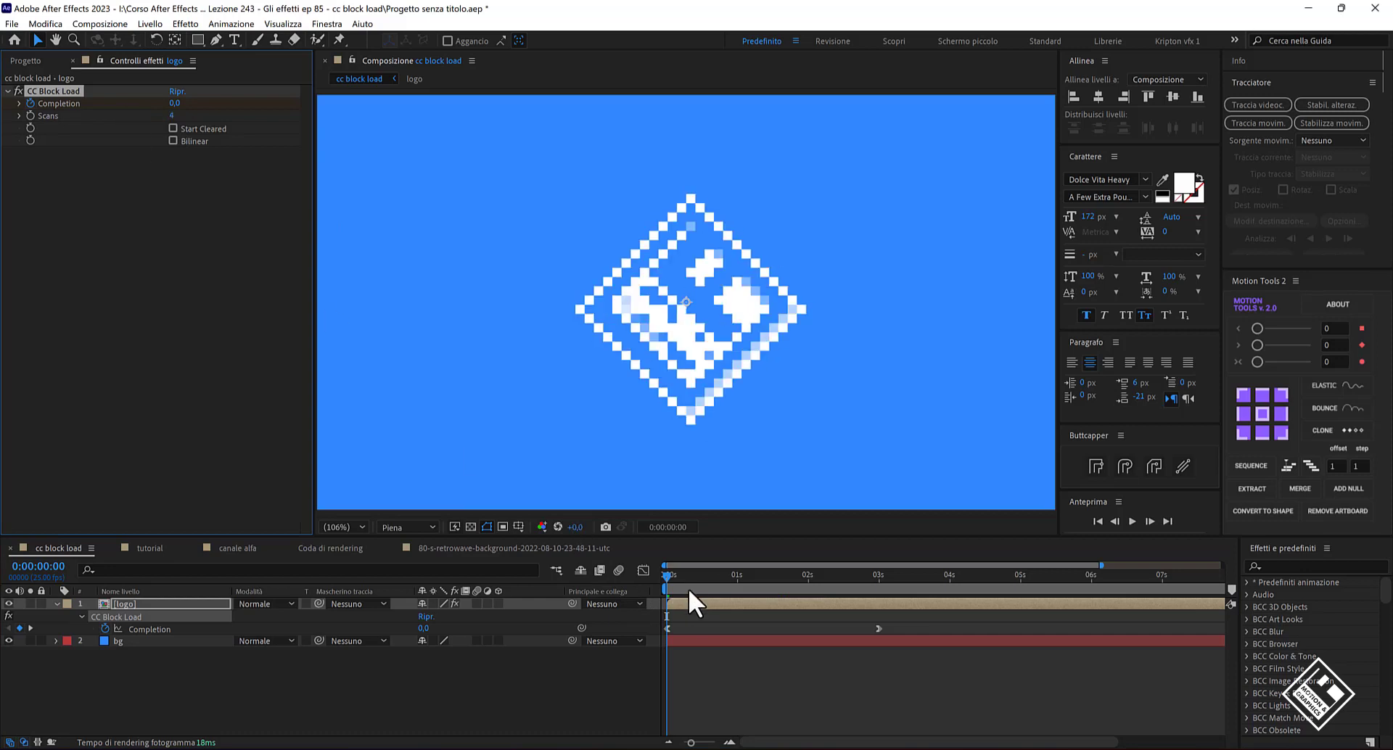
mouse_move(665, 573)
left_mouse_down()
mouse_move(806, 602)
mouse_move(672, 588)
left_mouse_up()
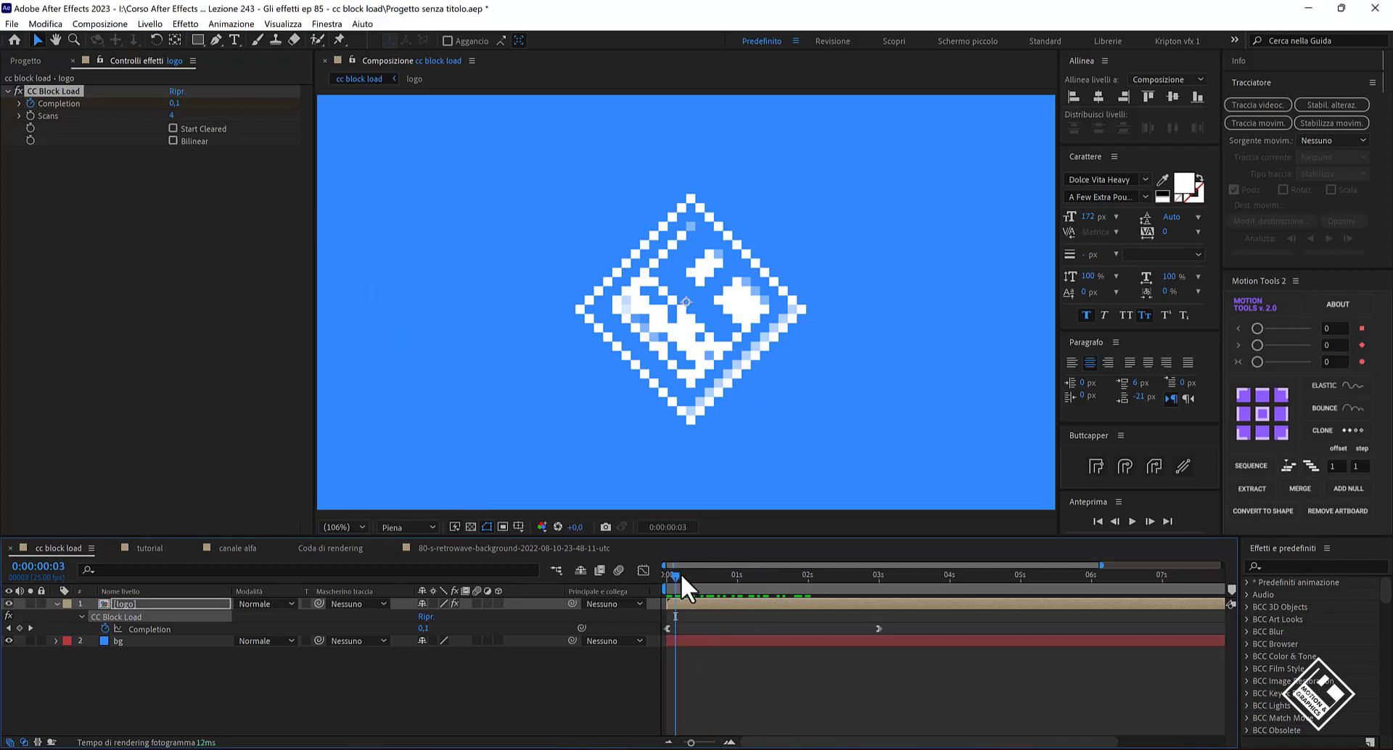
left_click_drag(677, 574, 826, 577)
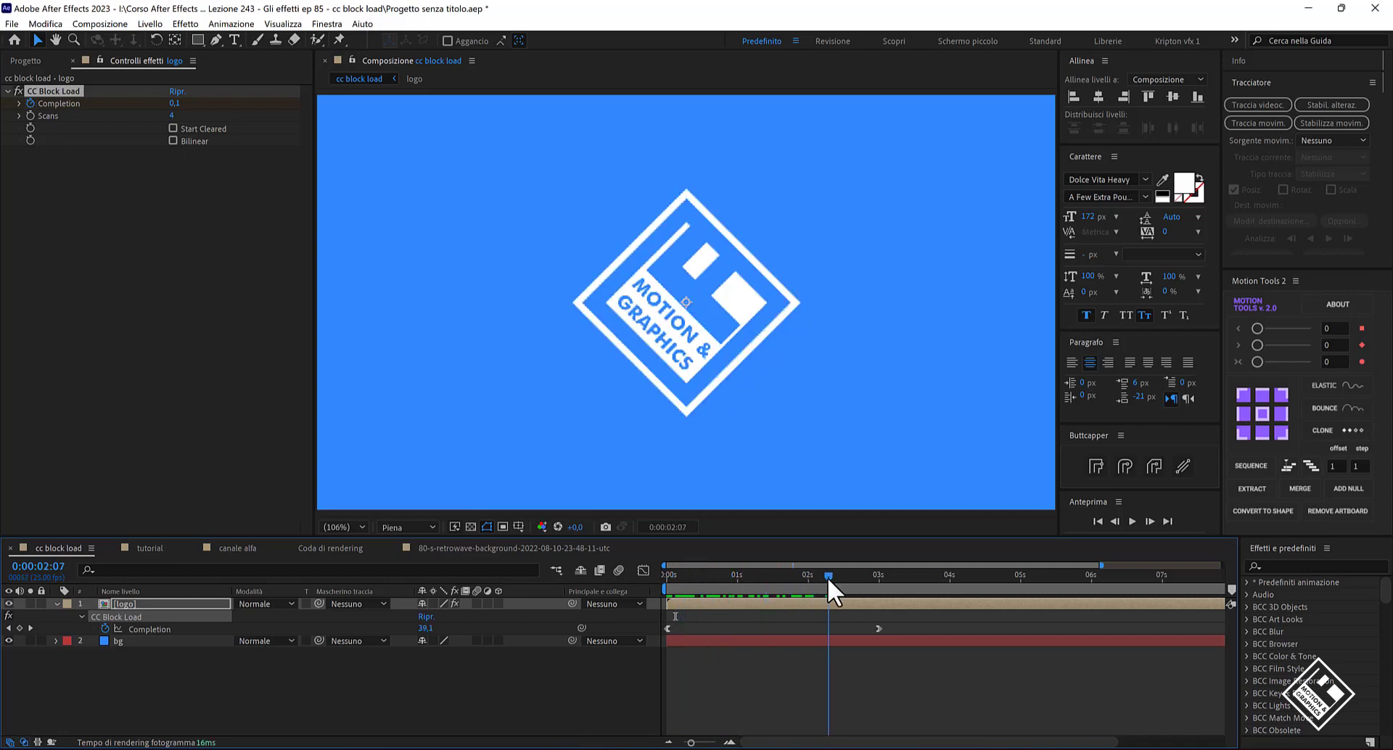
Enable Bilinear on CC Block Load and inspect the softened blocks at 200% zoom.
left_click(172, 139)
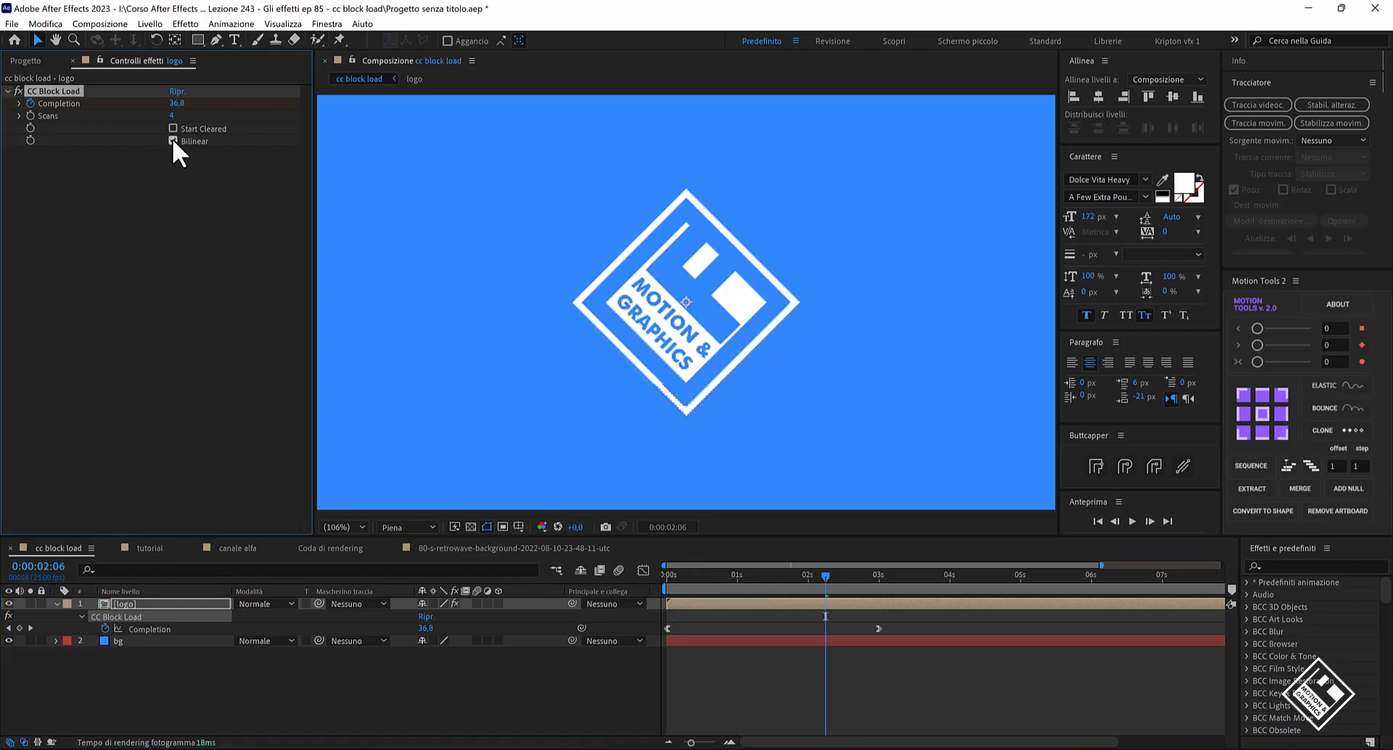
left_click_drag(827, 579, 706, 580)
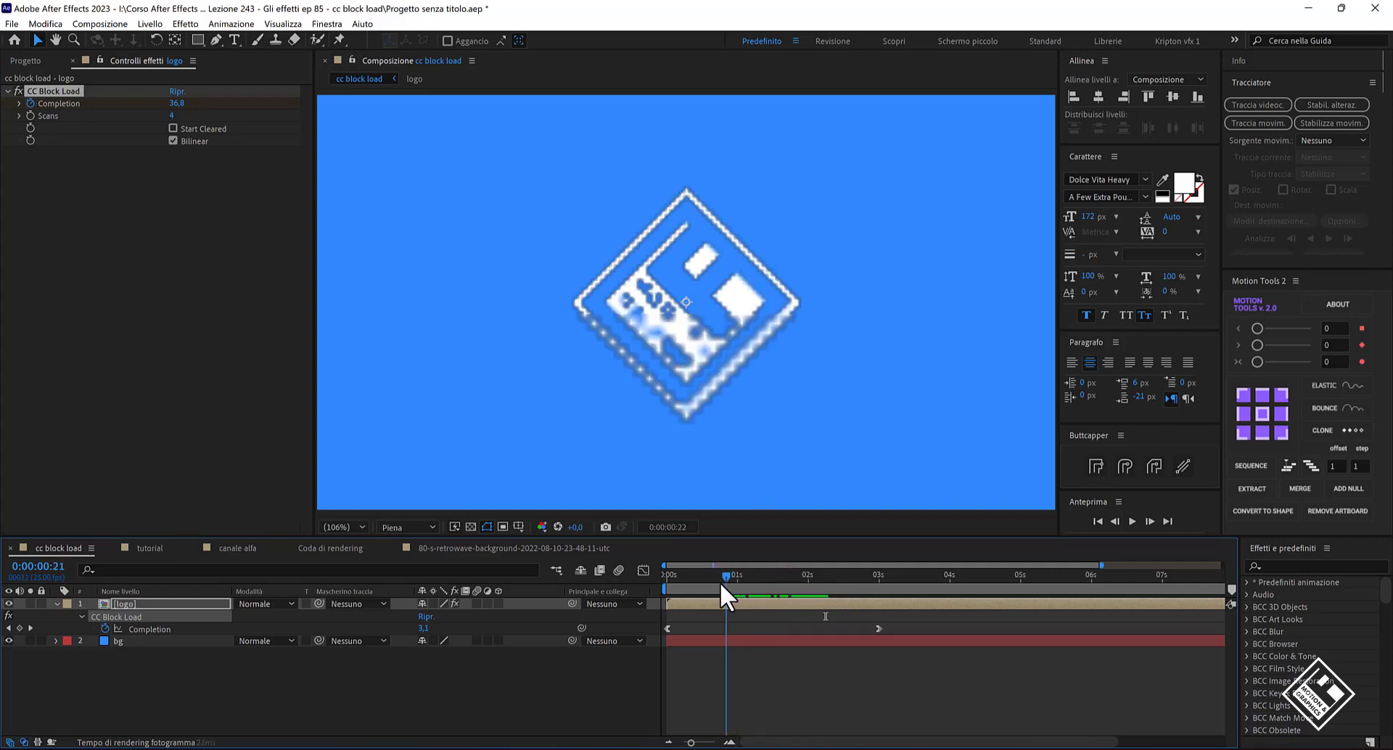
key("period")
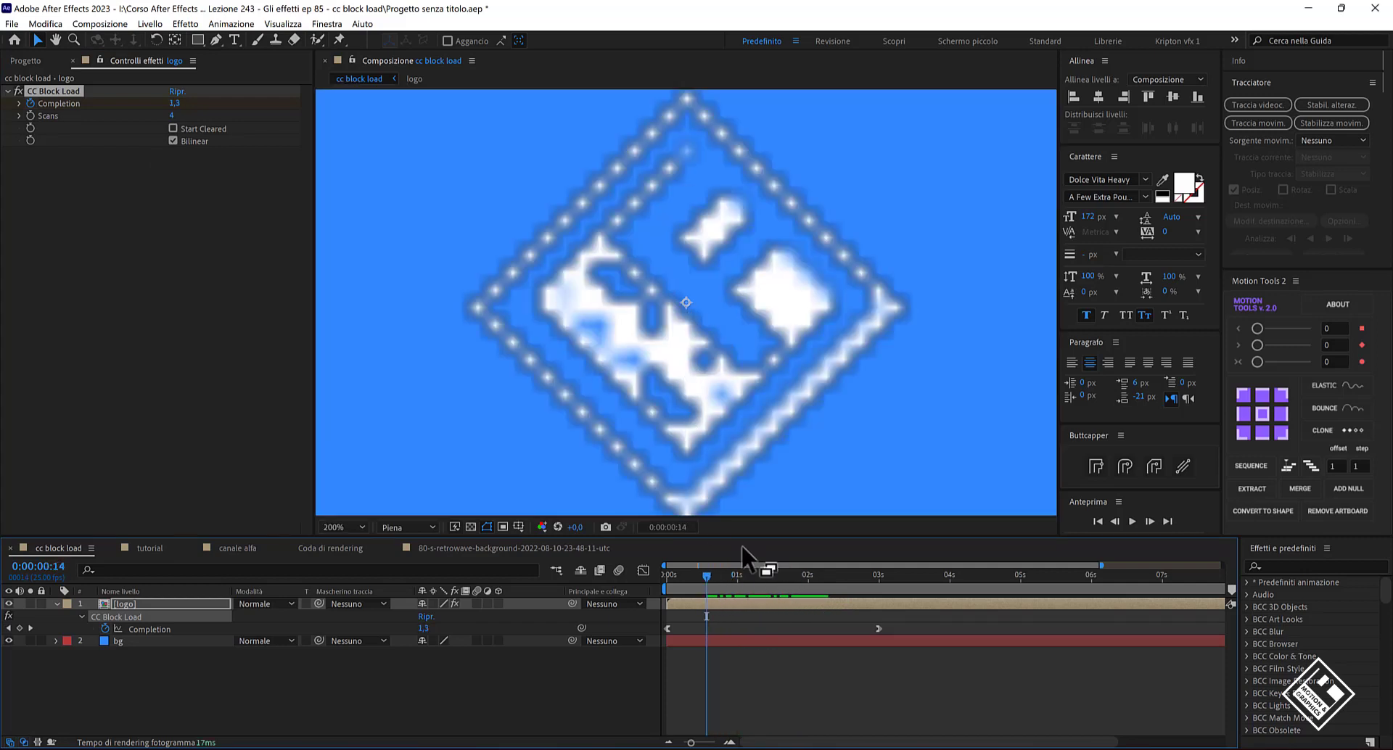
mouse_move(705, 578)
left_mouse_down()
mouse_move(654, 576)
mouse_move(885, 591)
mouse_move(695, 582)
left_mouse_up()
Turn Bilinear off for hard pixel edges and preview the block-load reveal repeatedly.
left_click(173, 140)
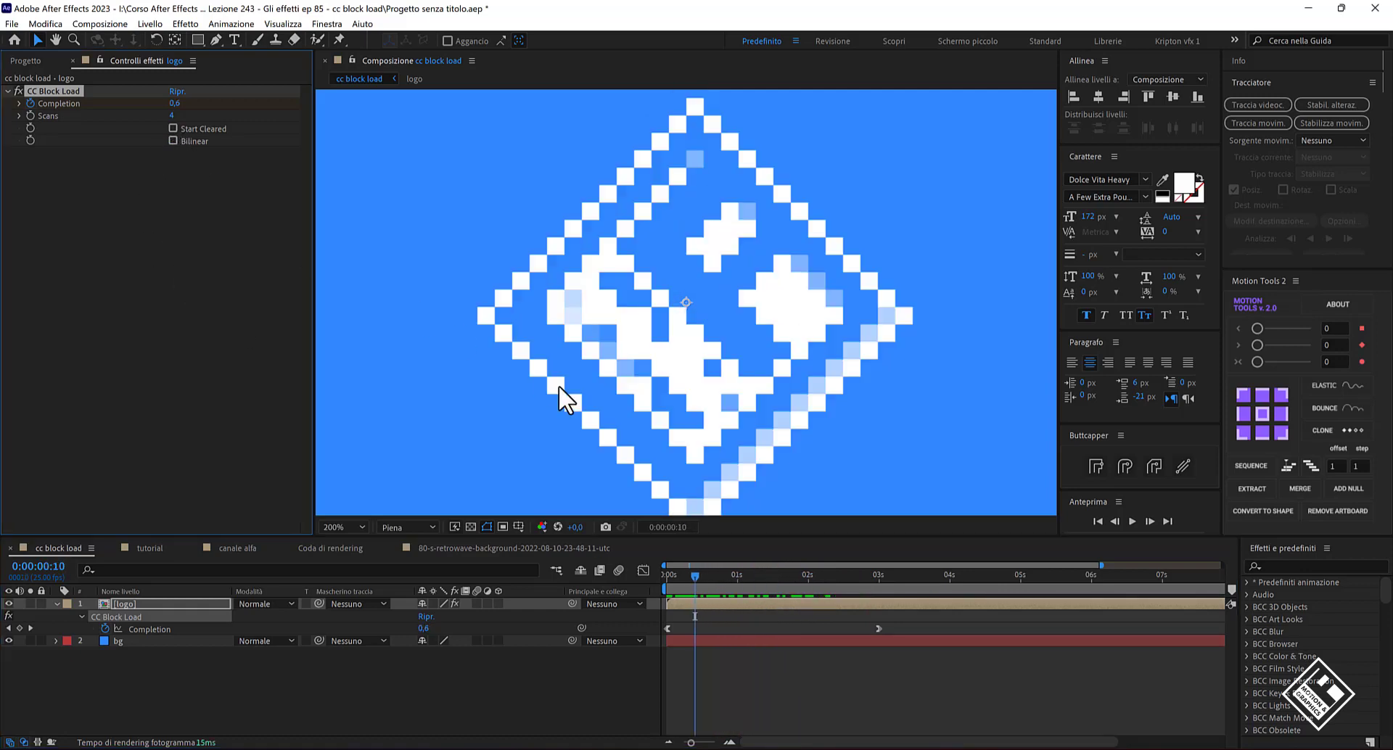
left_click_drag(693, 574, 647, 575)
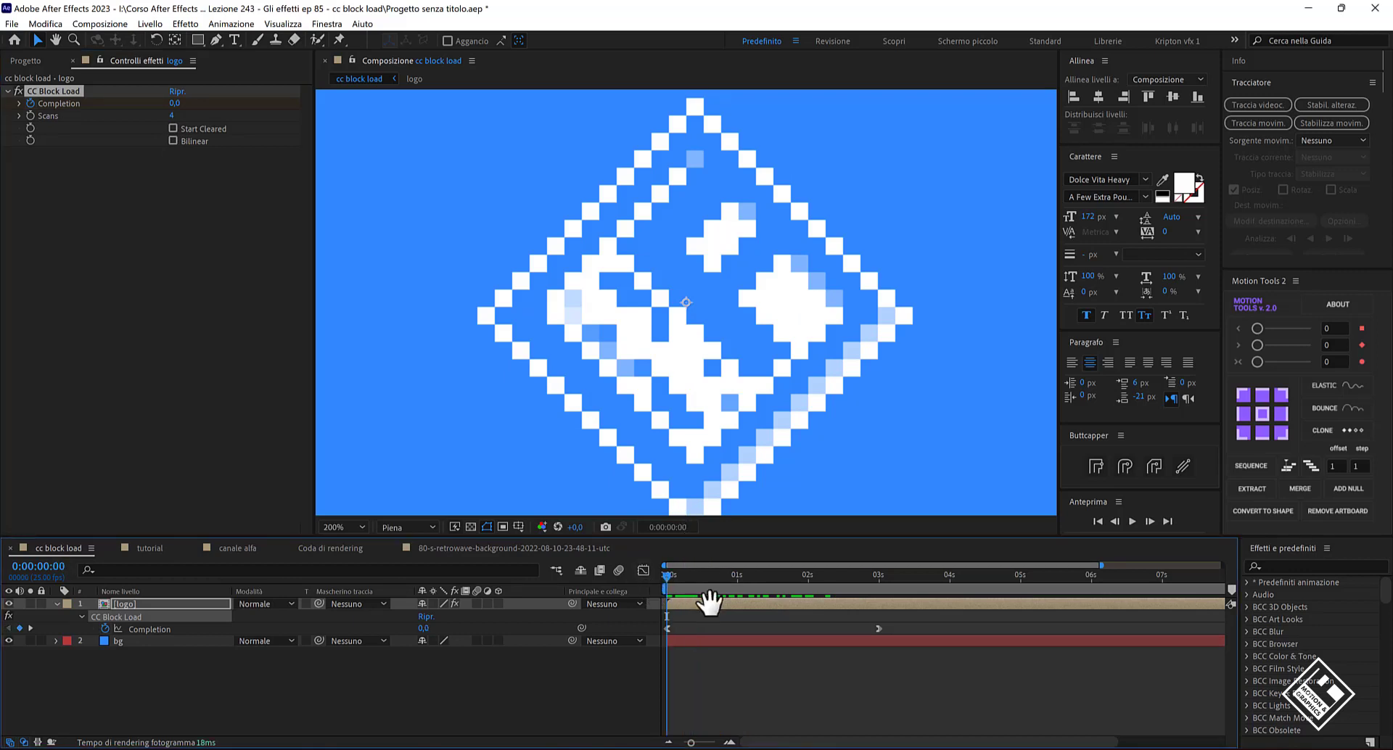
key("space")
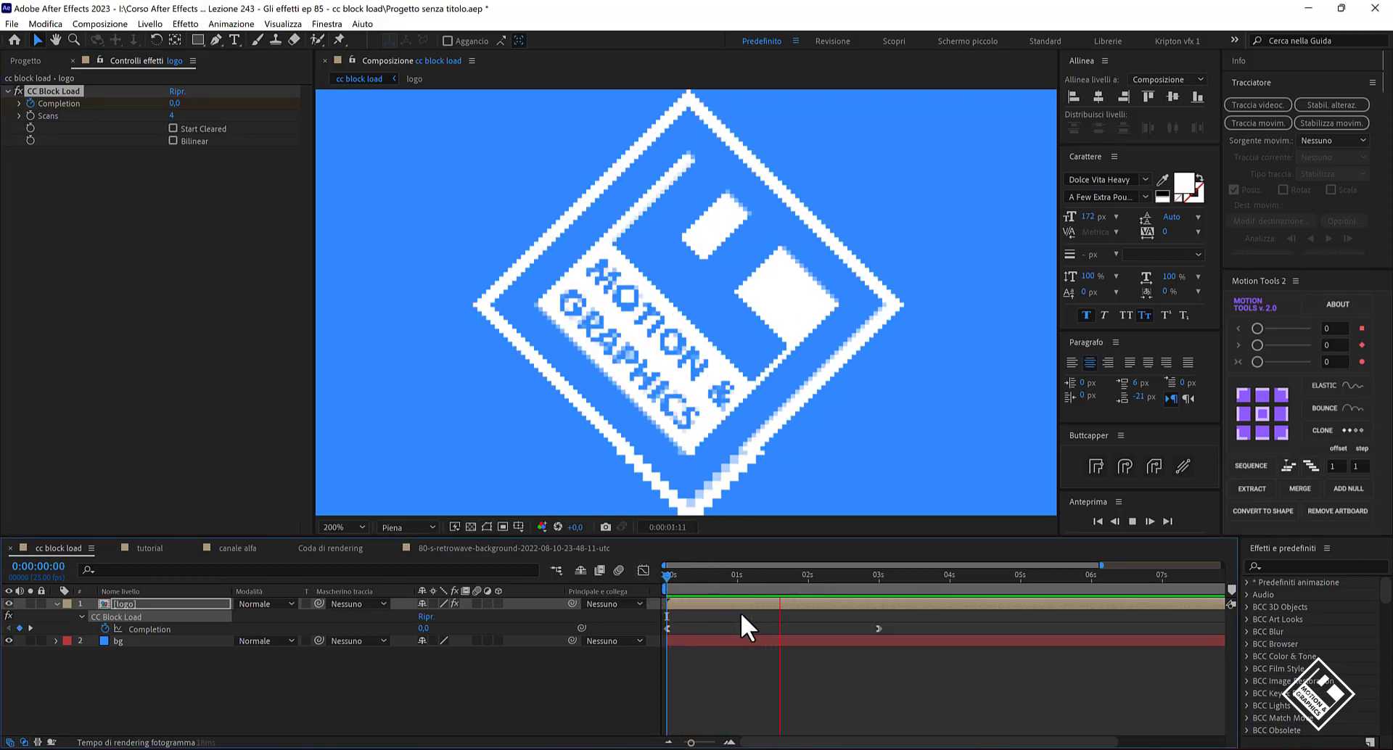
key("space")
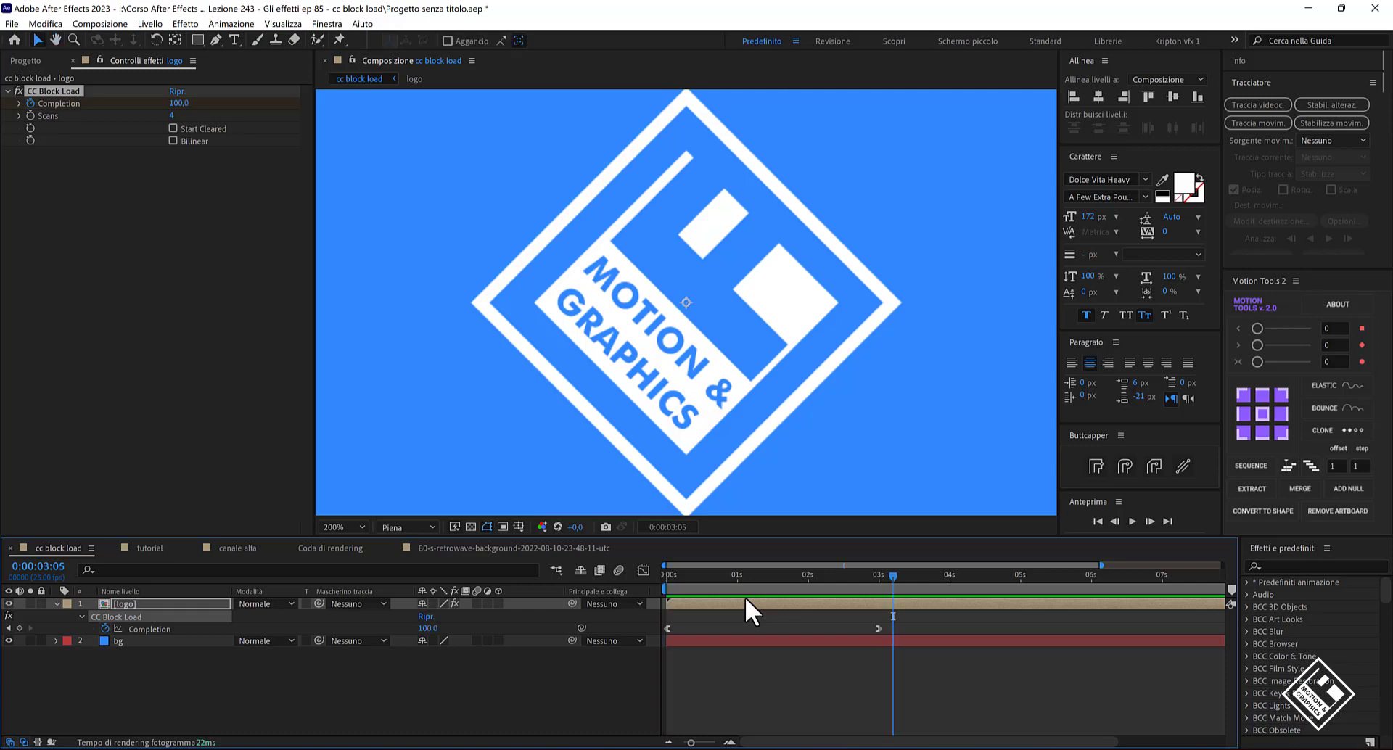
key("space")
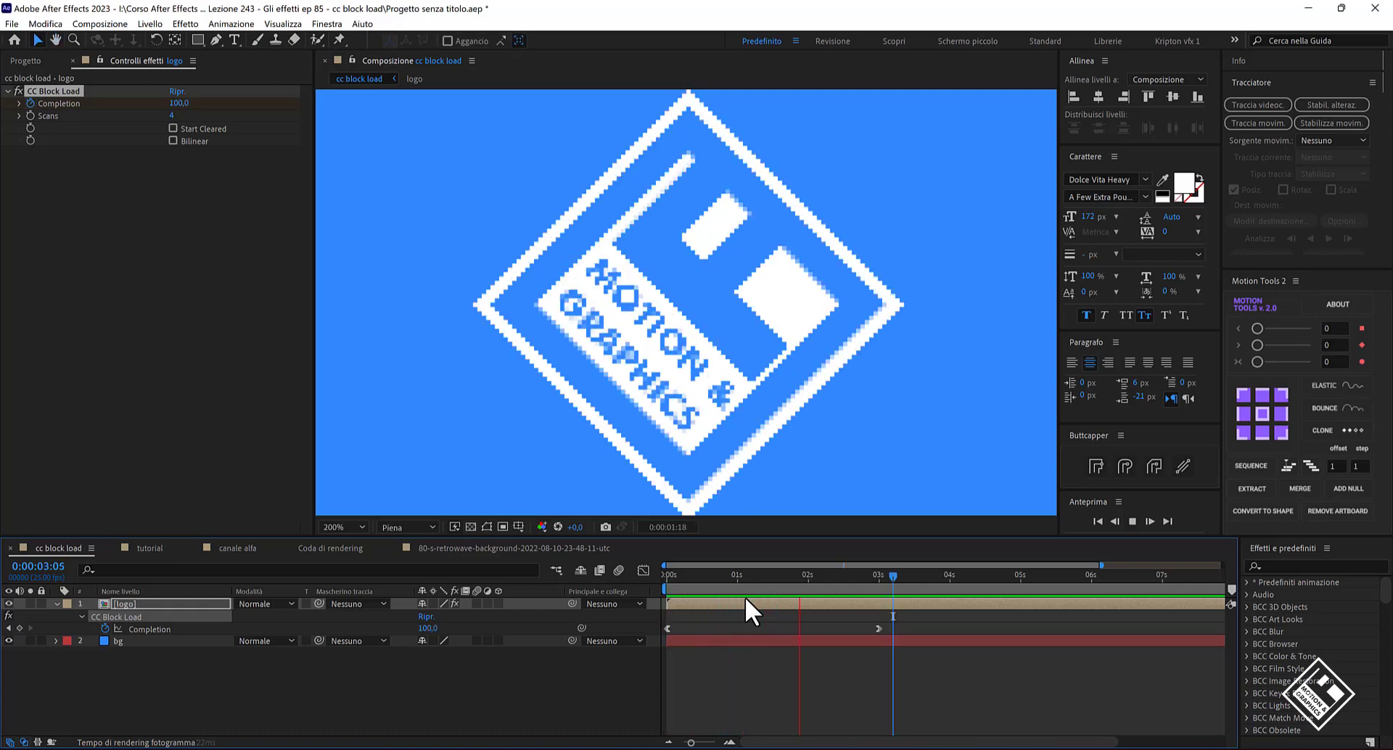
key("space")
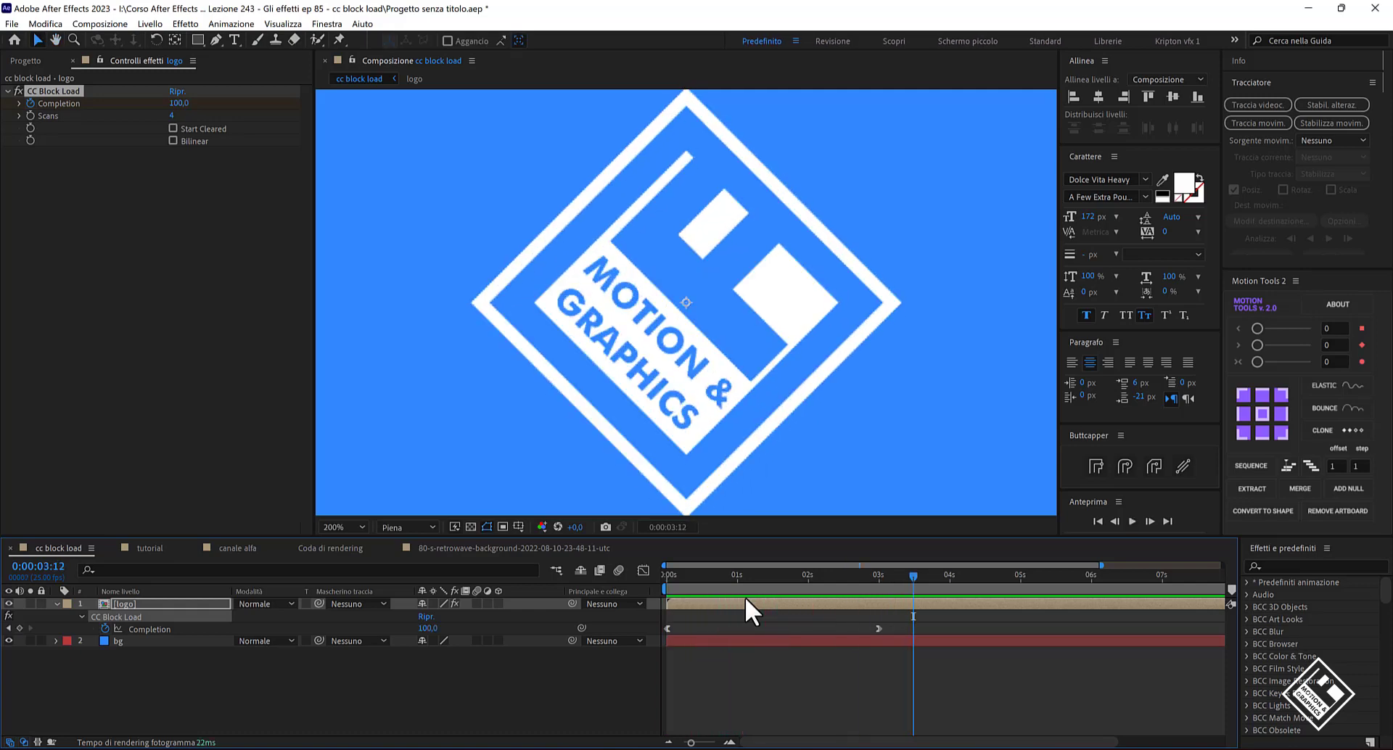
key("space")
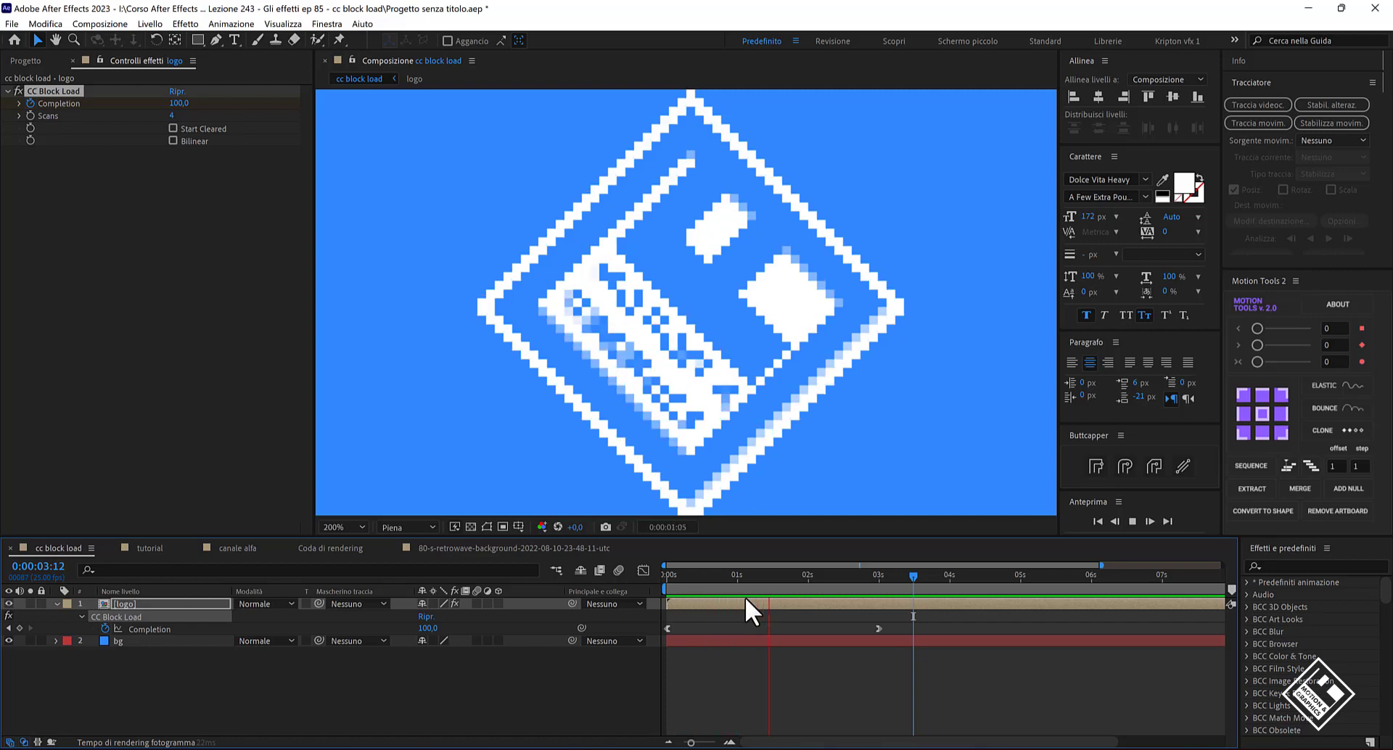
key("space")
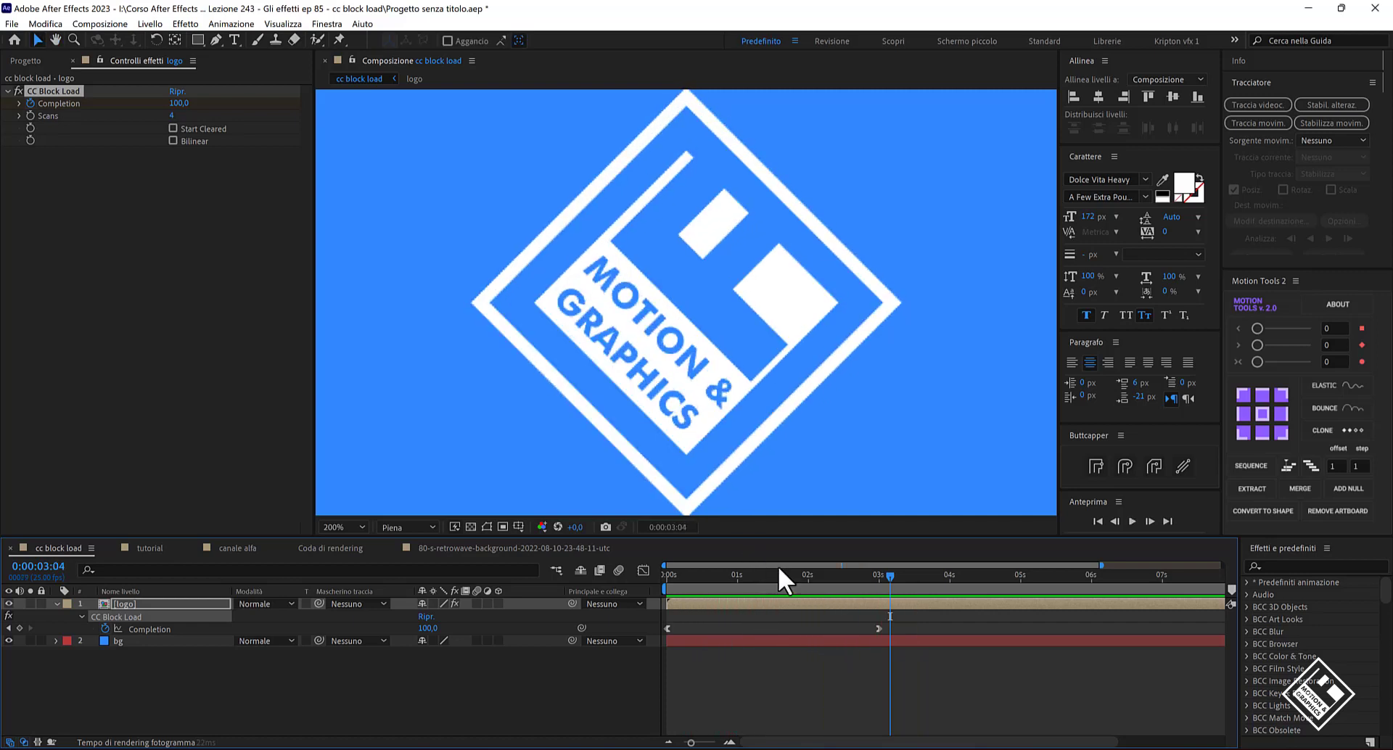
Scrub from blocky start to resolved logo at 3:04, fit the view, then open the tutorial composition.
left_click_drag(891, 573, 635, 582)
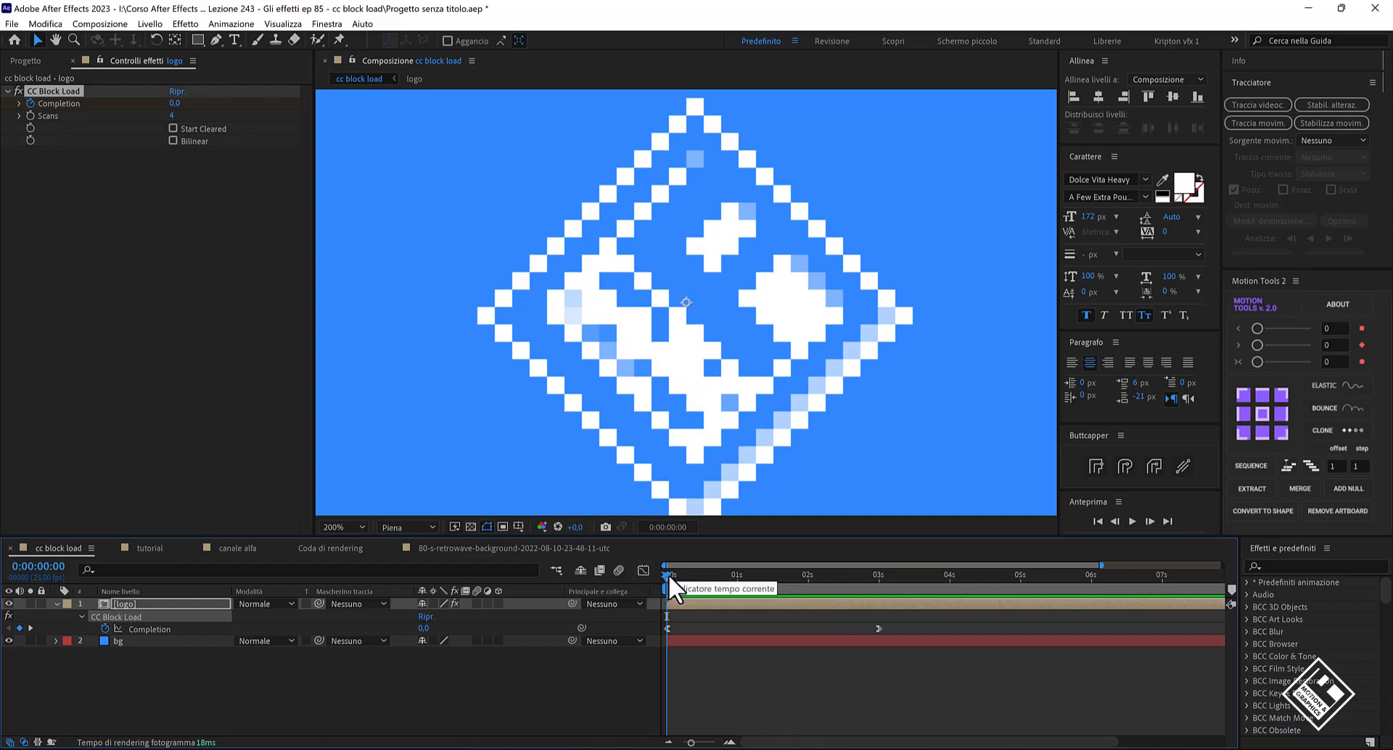
left_click_drag(666, 578, 891, 594)
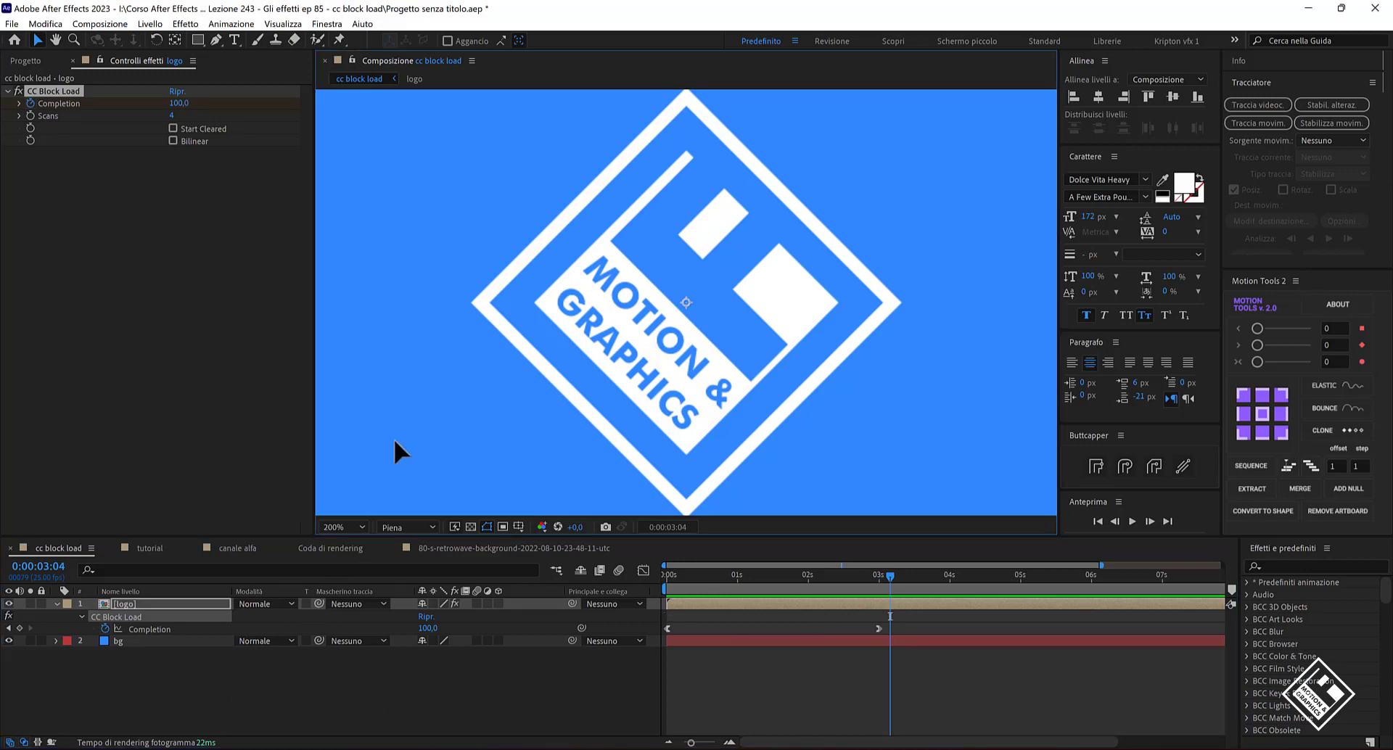
key("shift+slash")
left_click_drag(778, 580, 589, 573)
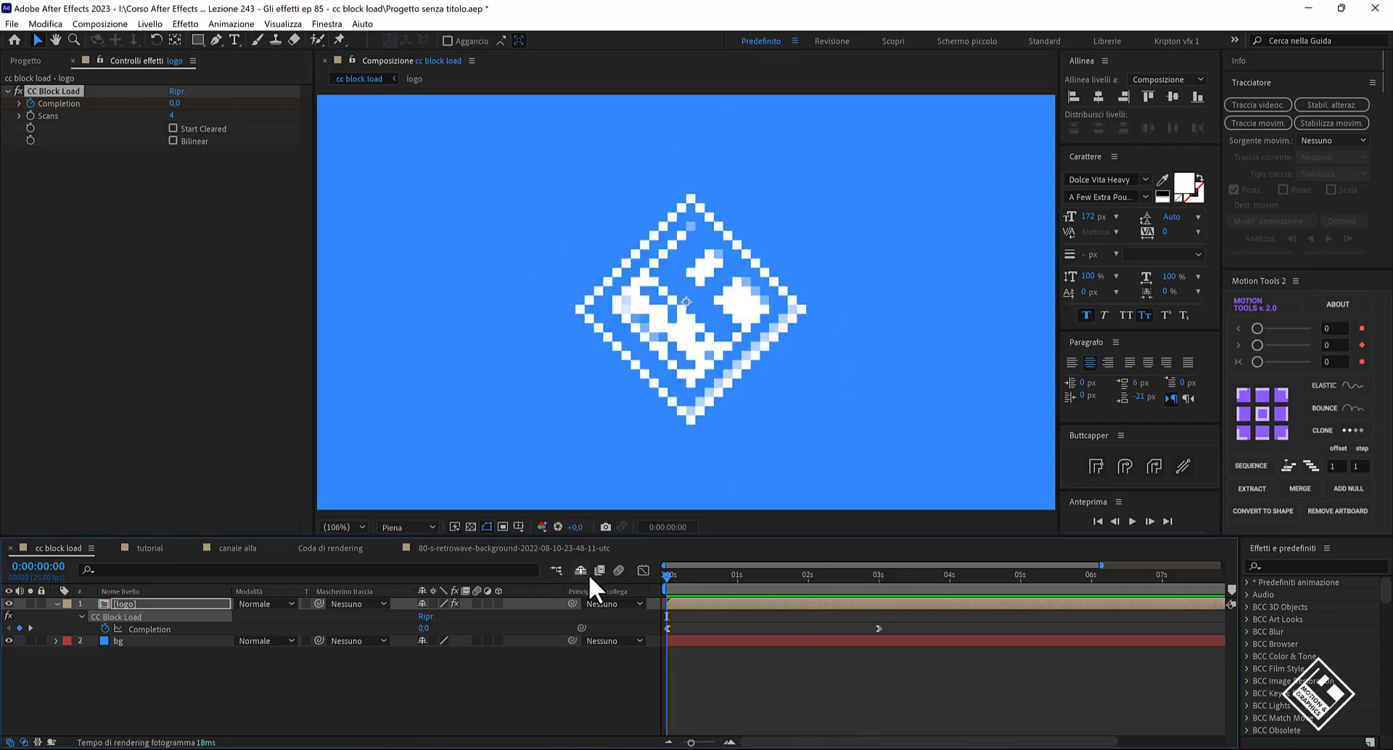
key("space")
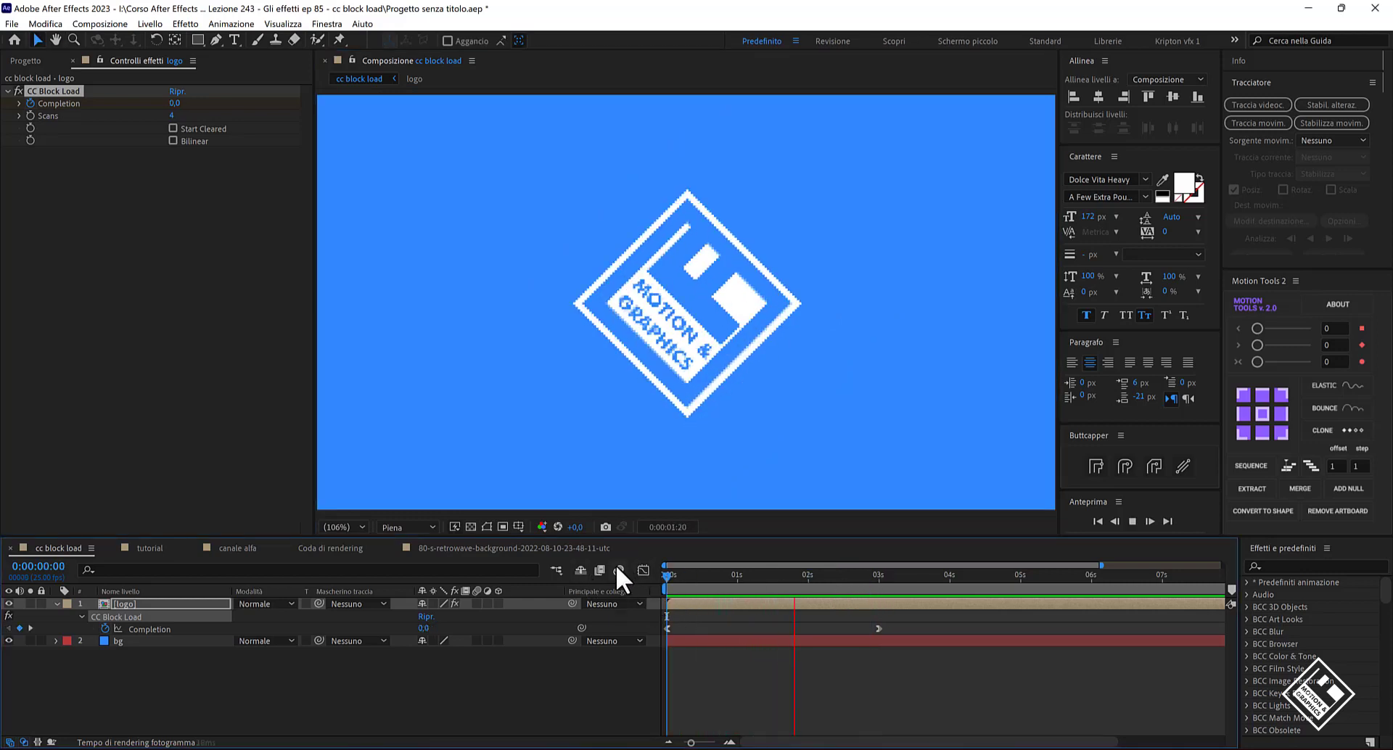
left_click(905, 576)
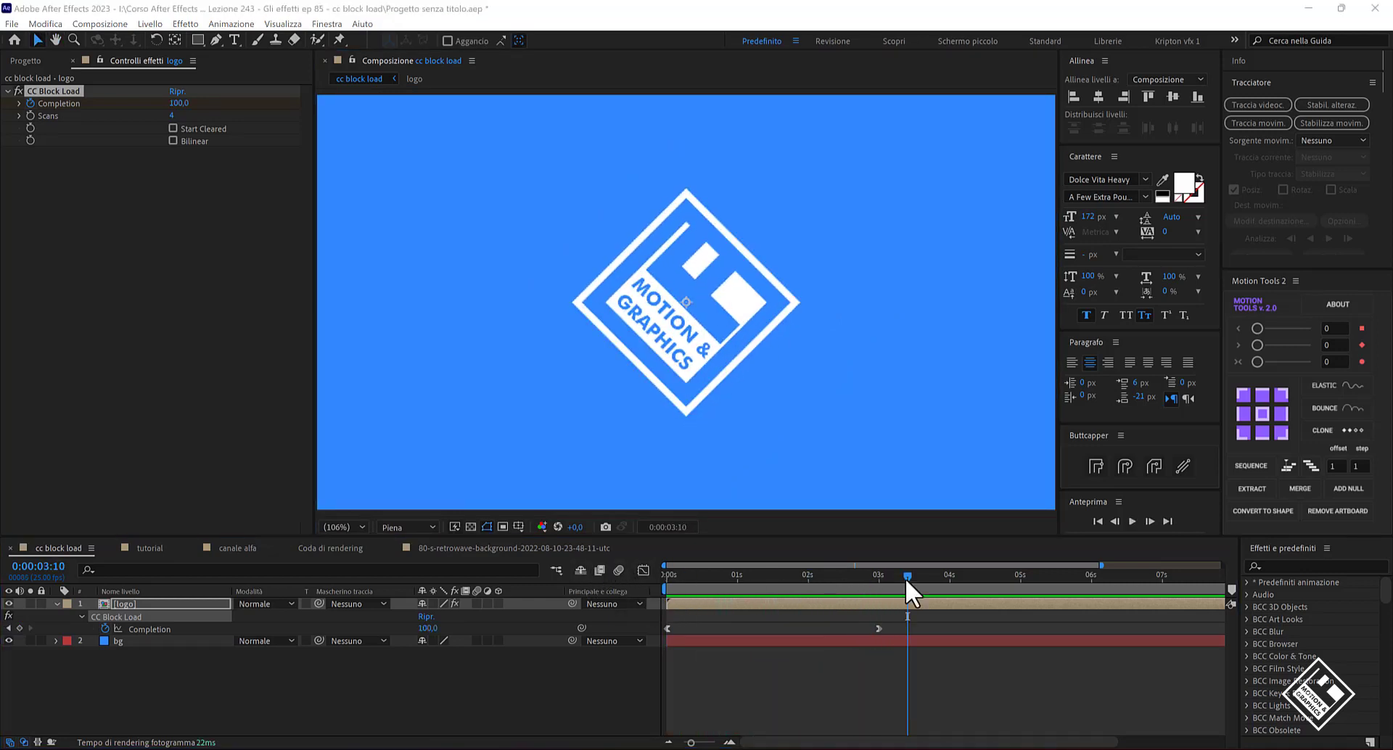
left_click(148, 550)
Add an adjustment layer named 'stile 8 bit' above the tutorial clips.
key("space")
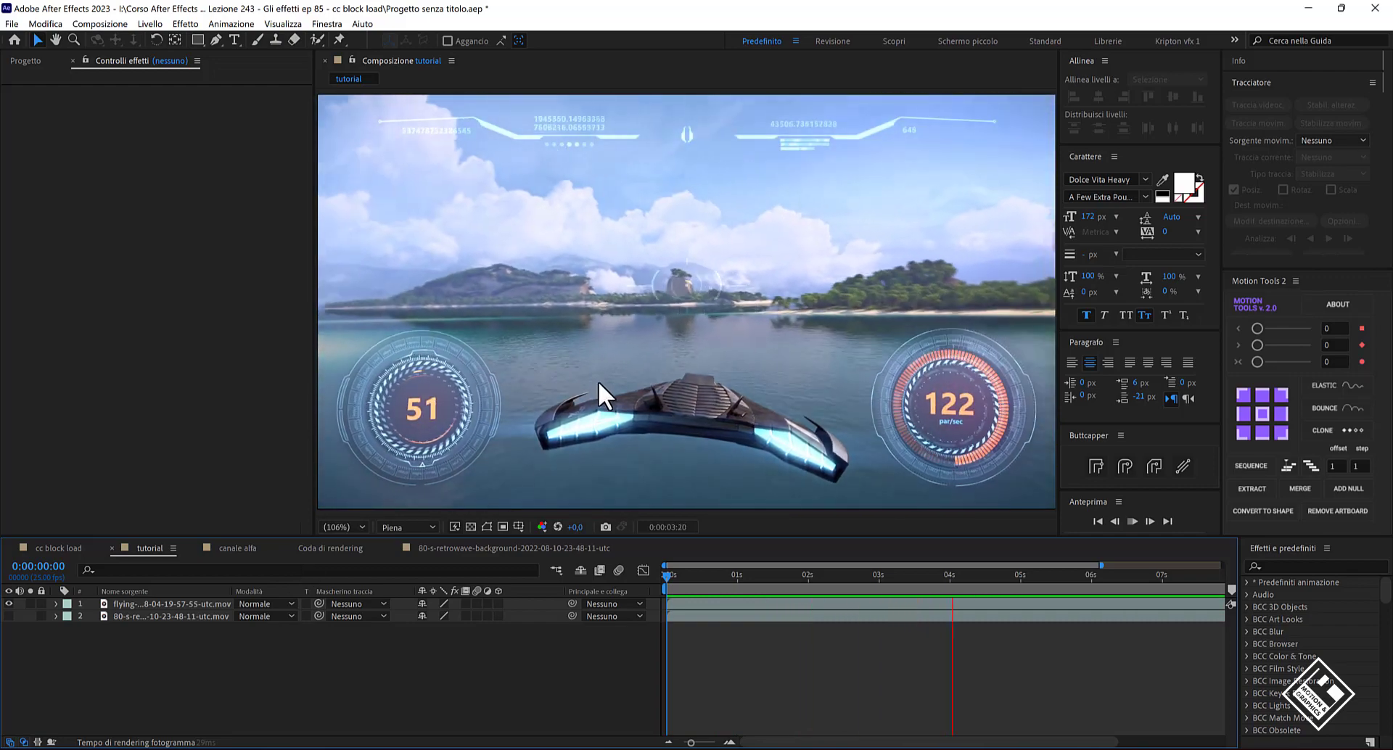
key("space")
right_click(344, 675)
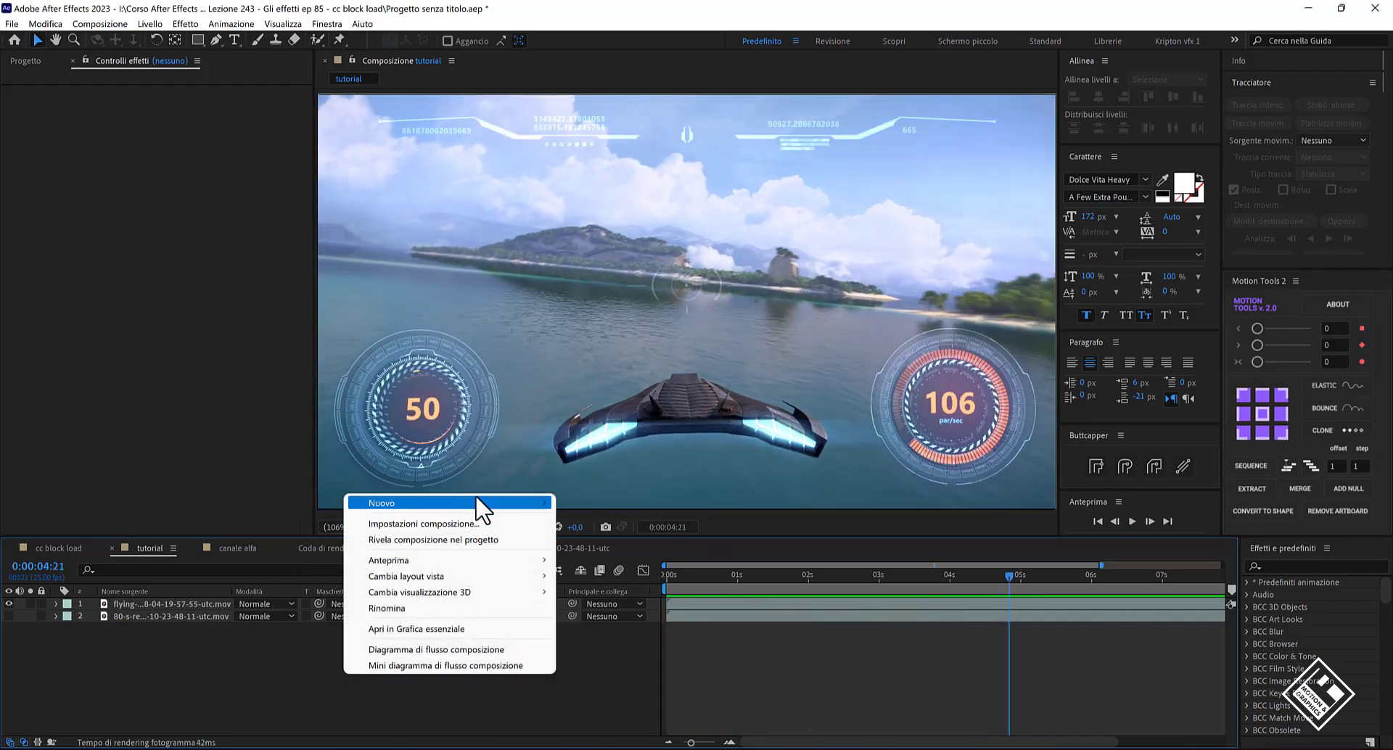
mouse_move(475, 504)
left_click(676, 621)
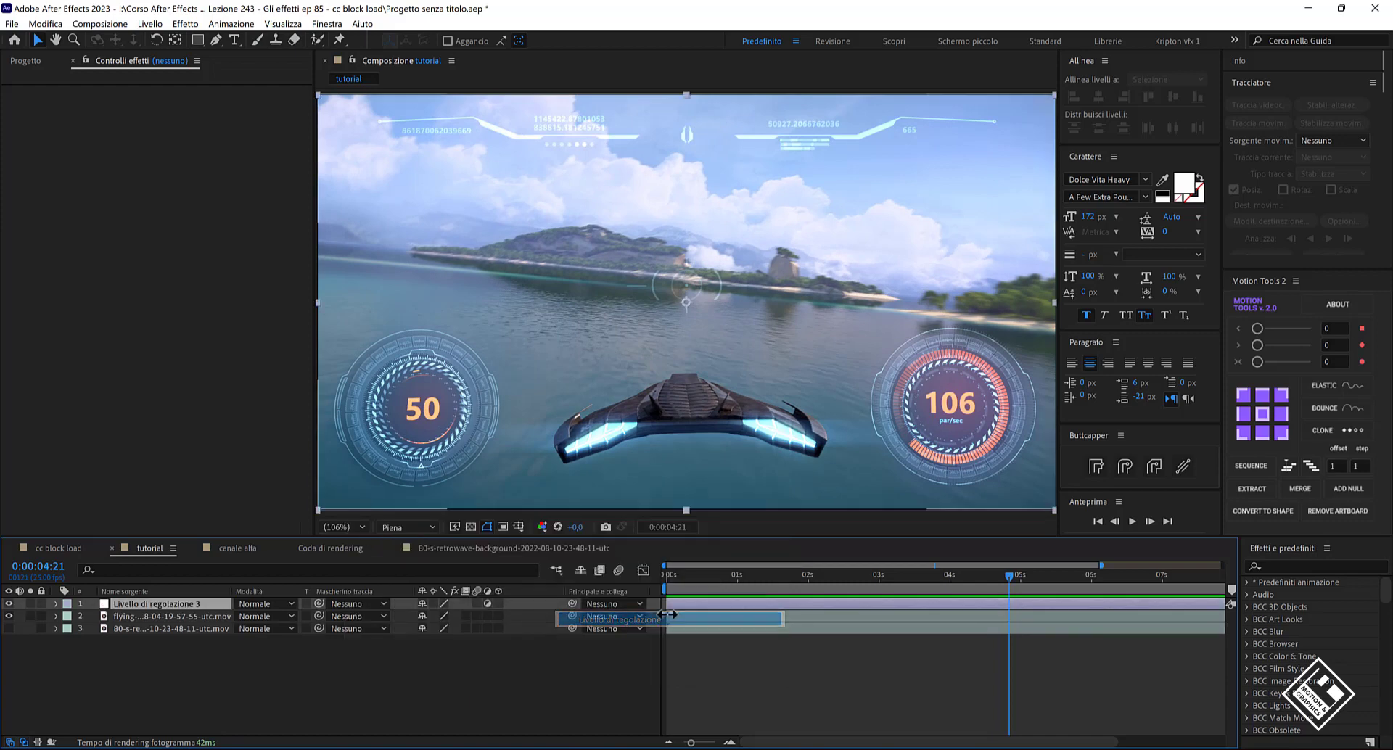
key("Return")
type("stile 8 bit")
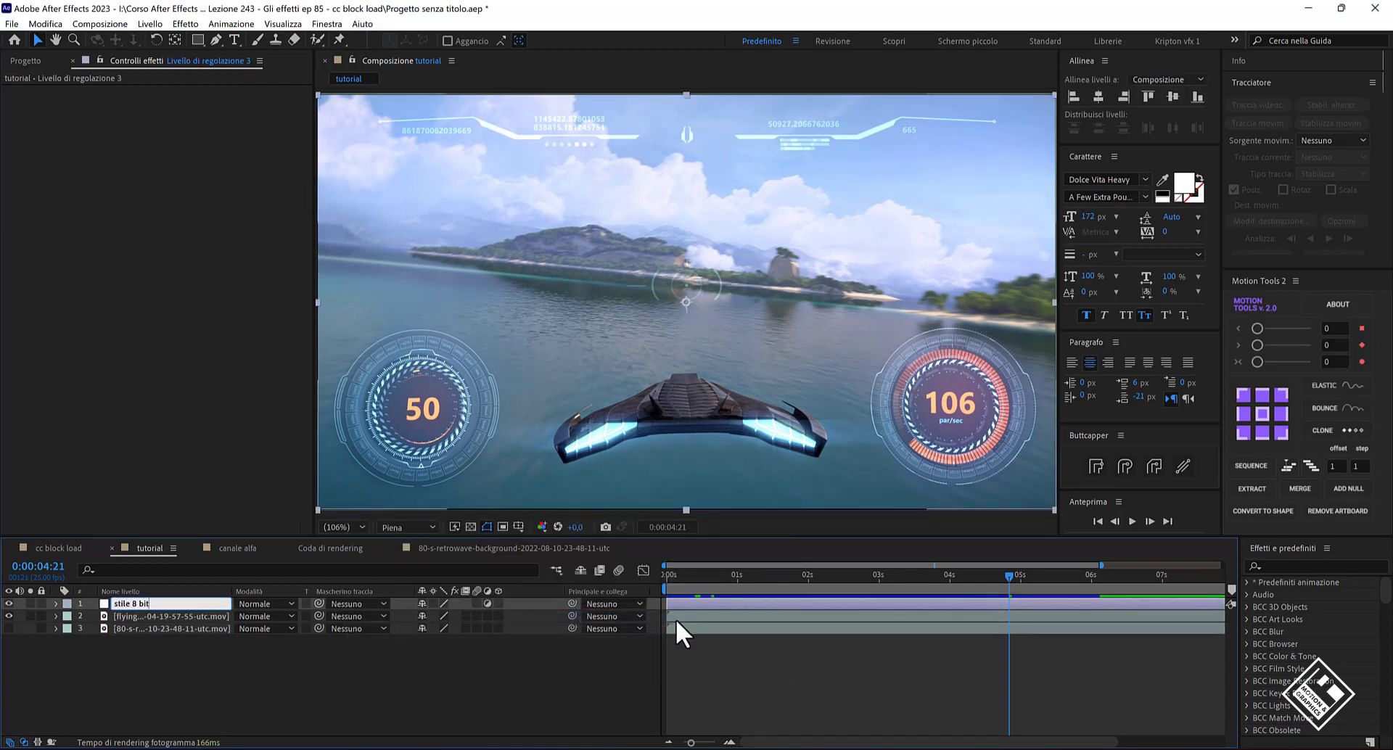
key("Return")
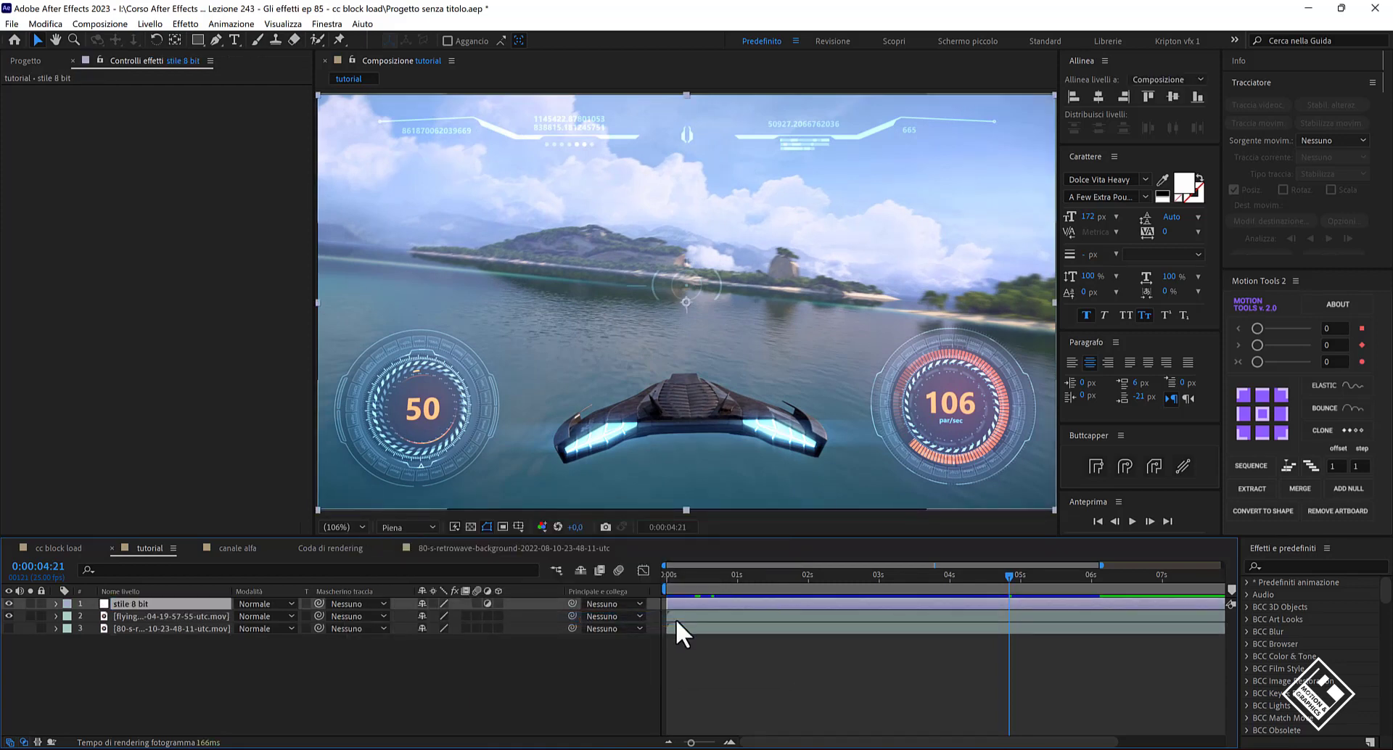
Apply Posterize to 'stile 8 bit' and set its Level to 10.
key("ctrl+space")
type("posteri")
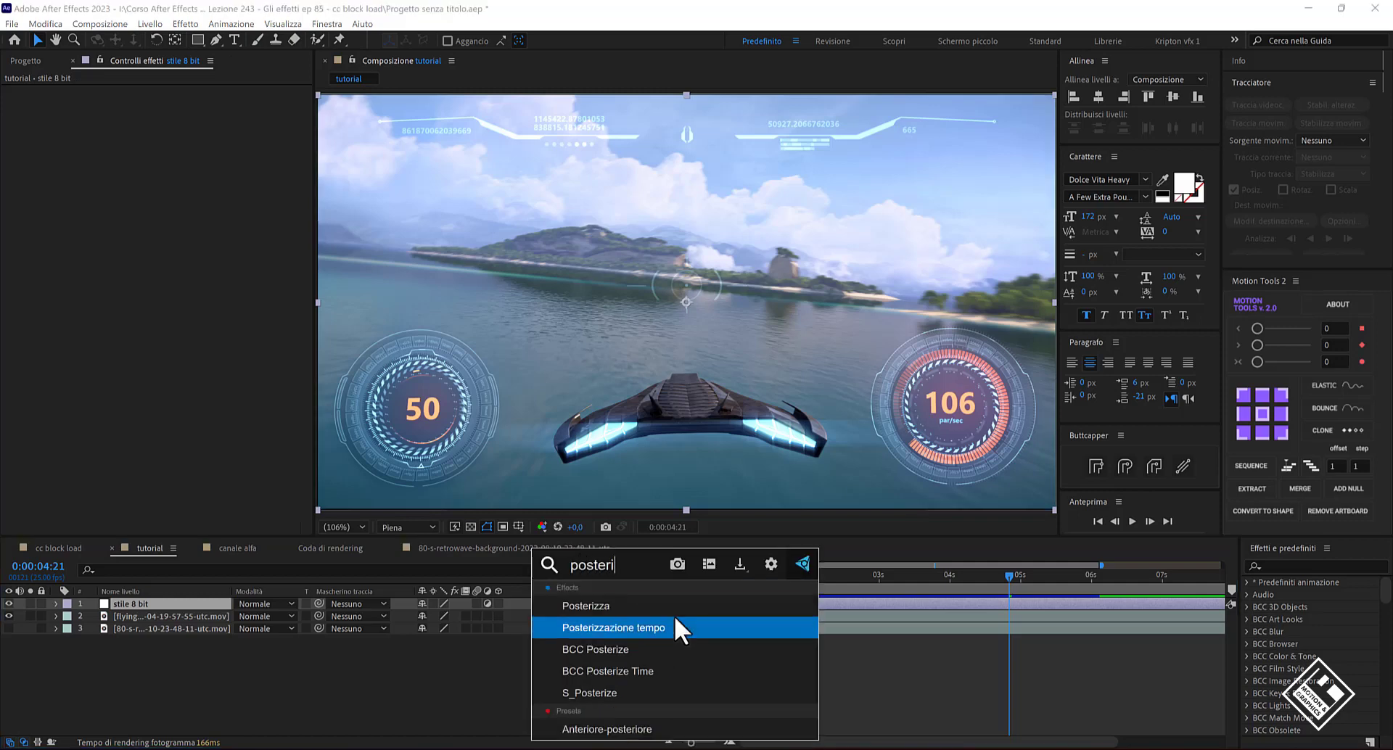
key("Up")
key("Return")
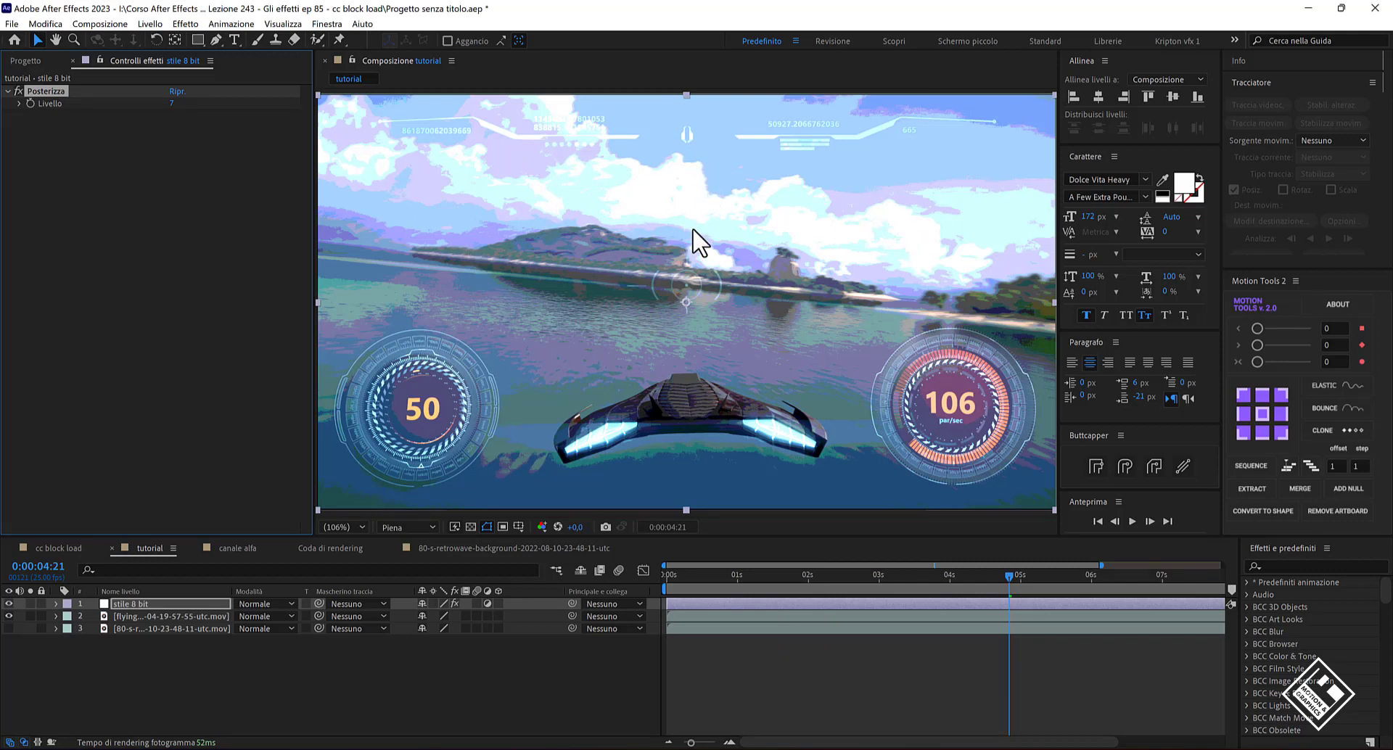
left_click(174, 103)
type("10")
key("Return")
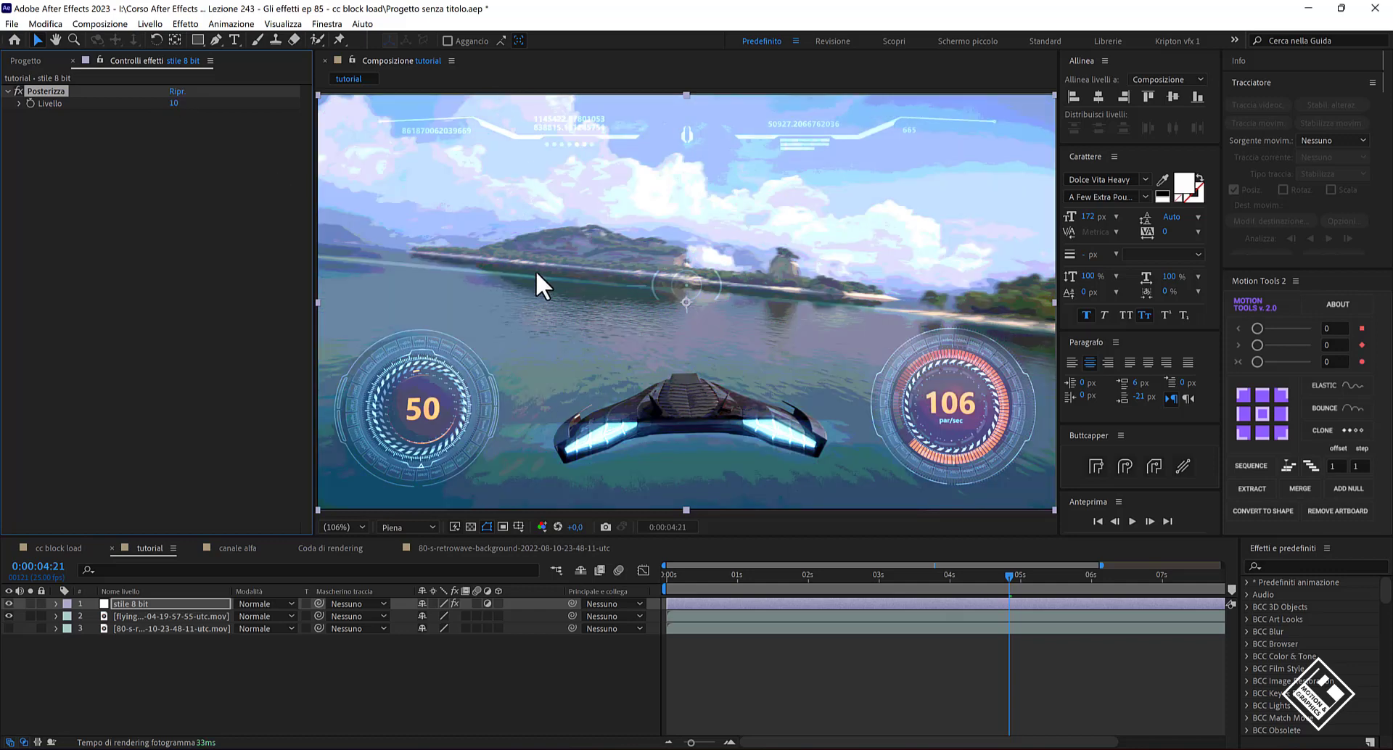
Add CC Block Load to 'stile 8 bit' with Start Cleared off and Scans set to 3.
left_click(197, 602)
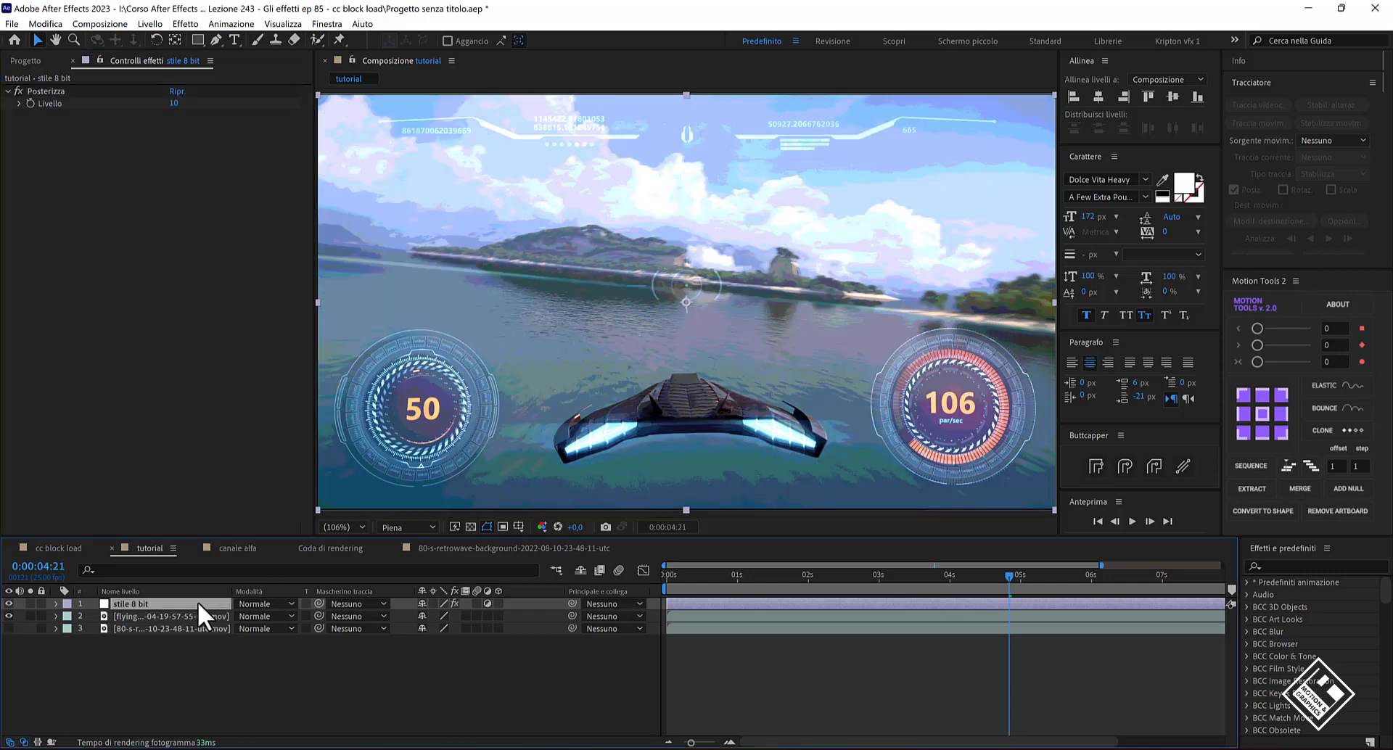
key("ctrl+space")
type("cc block")
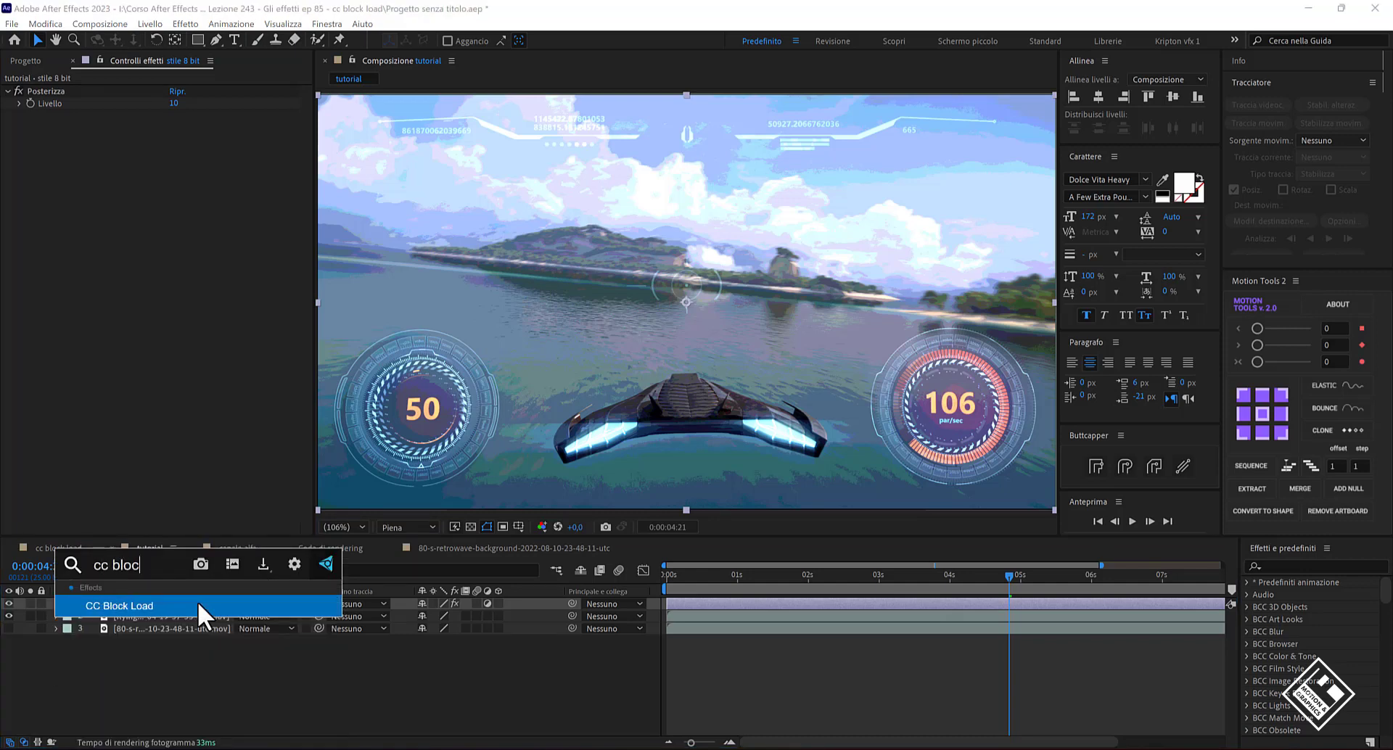
key("Return")
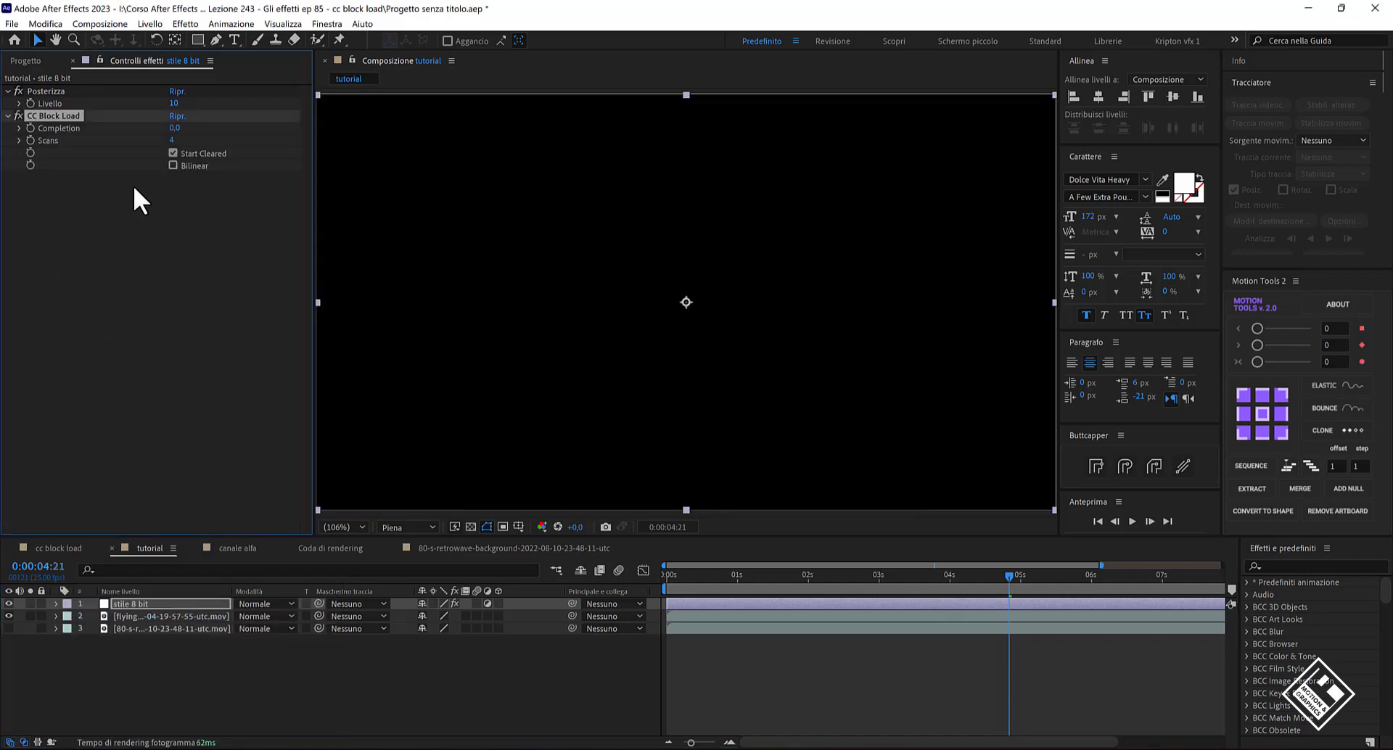
left_click(173, 153)
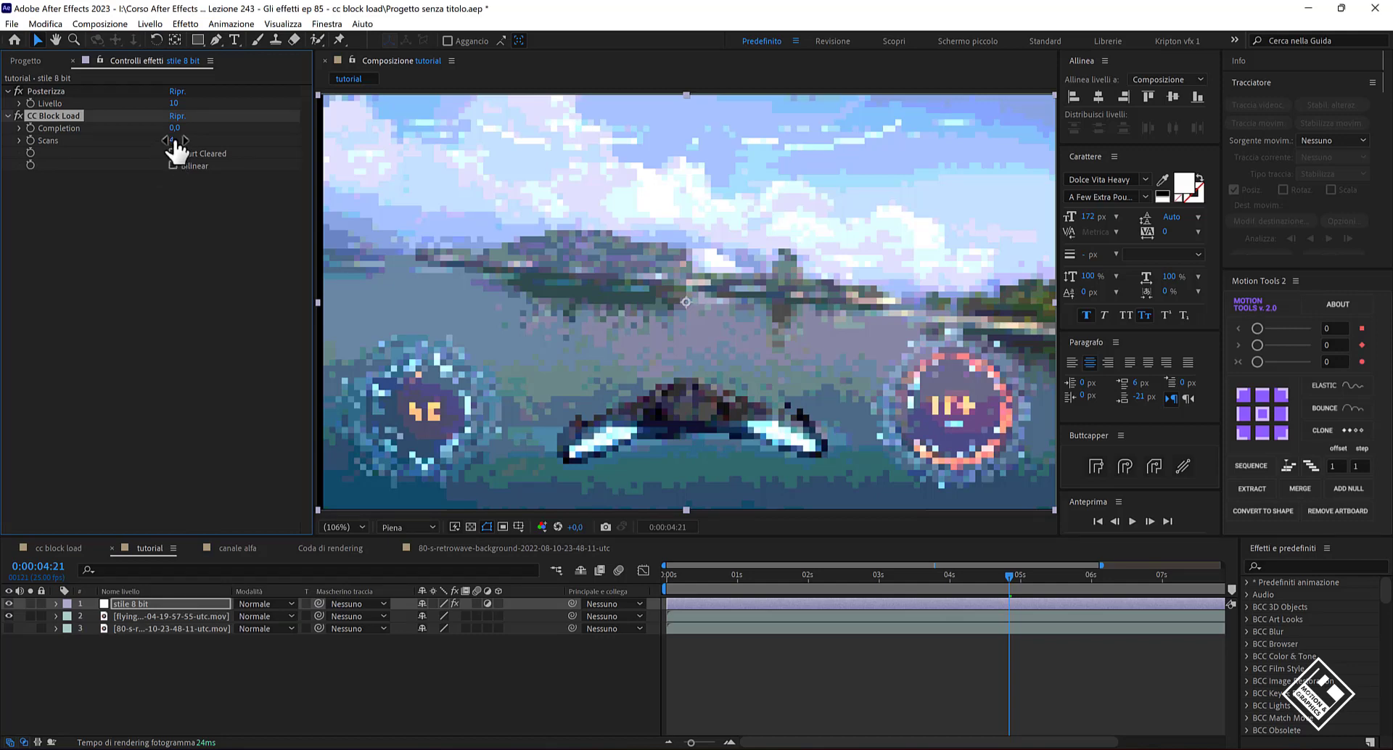
left_click(172, 140)
type("3")
key("Return")
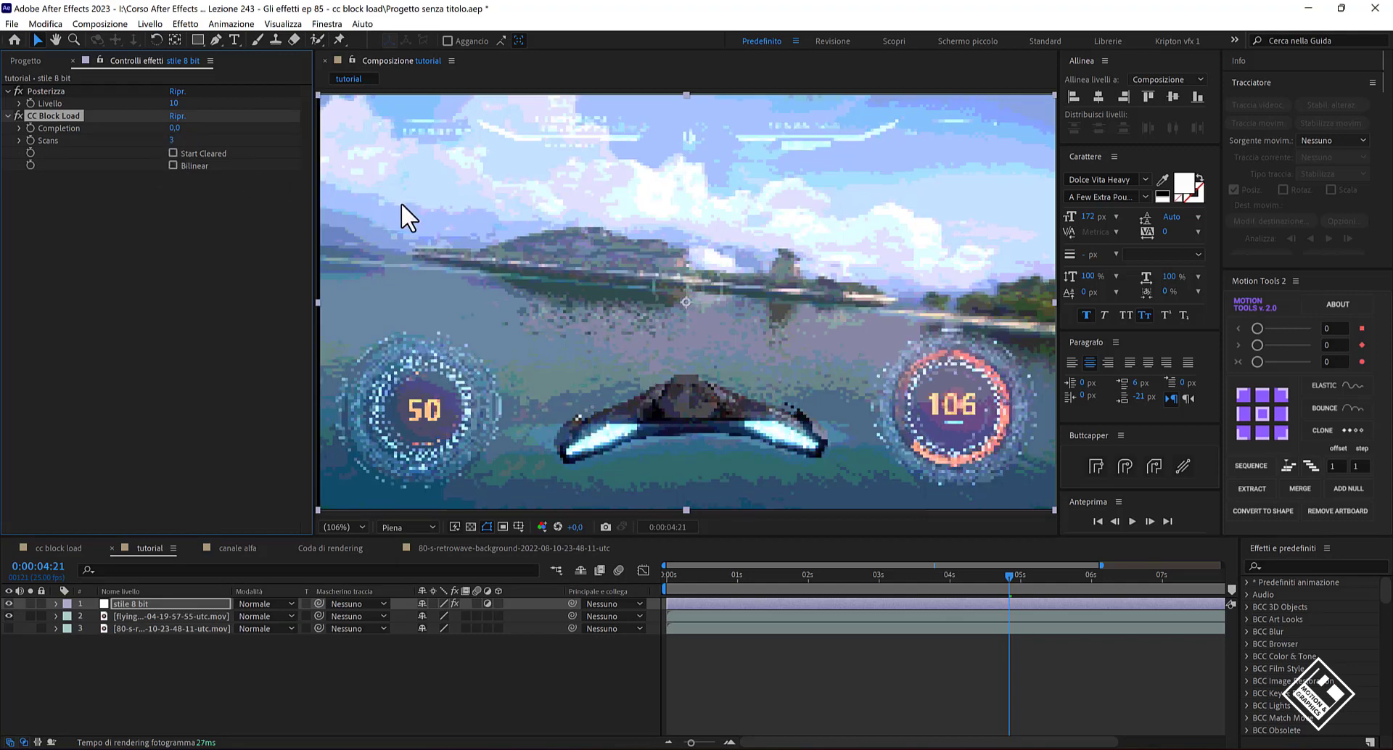
Apply the Tint (Tinta) effect to the 'stile 8 bit' layer.
left_click(159, 602)
key("ctrl+space")
type("tinta")
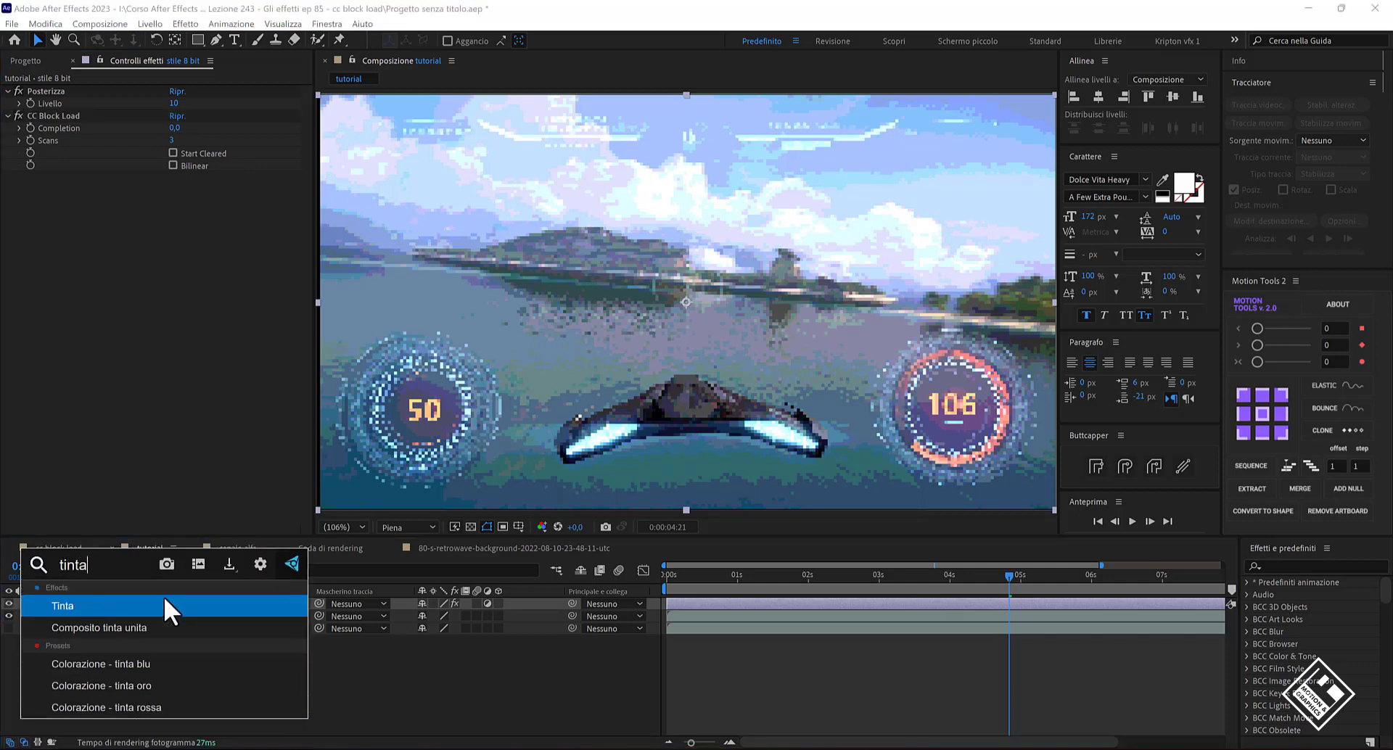
key("Return")
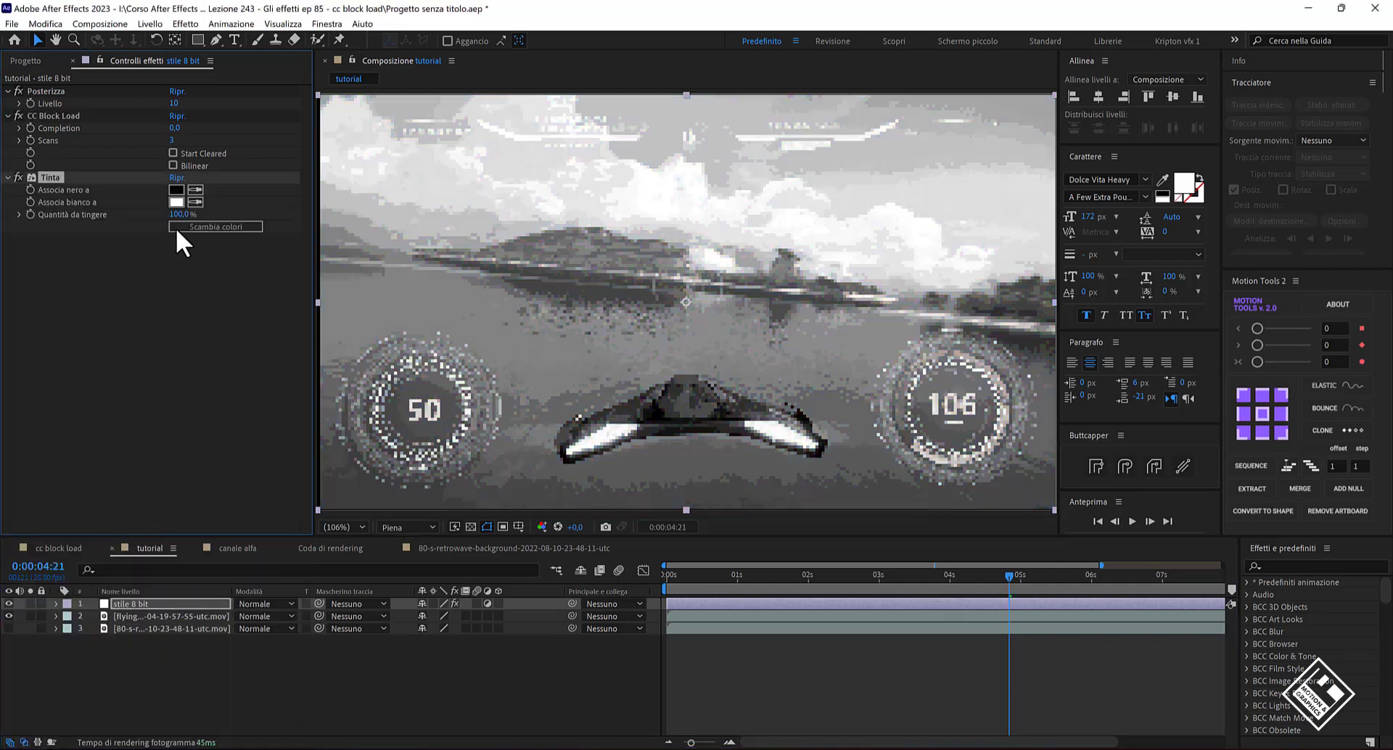
Set Tint's Map White To colour to a pale grey-green, then switch Tint off.
left_click(175, 202)
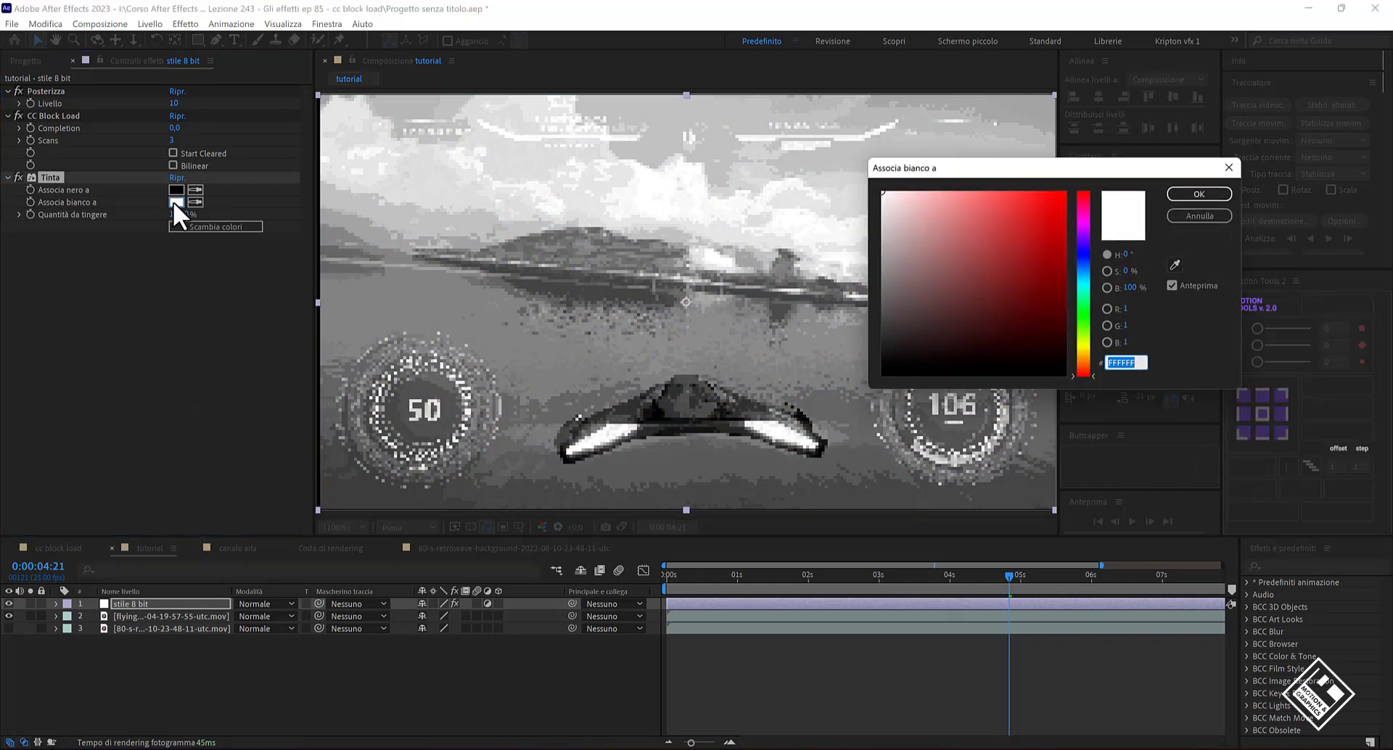
left_click(1083, 317)
left_click(933, 258)
left_click(921, 274)
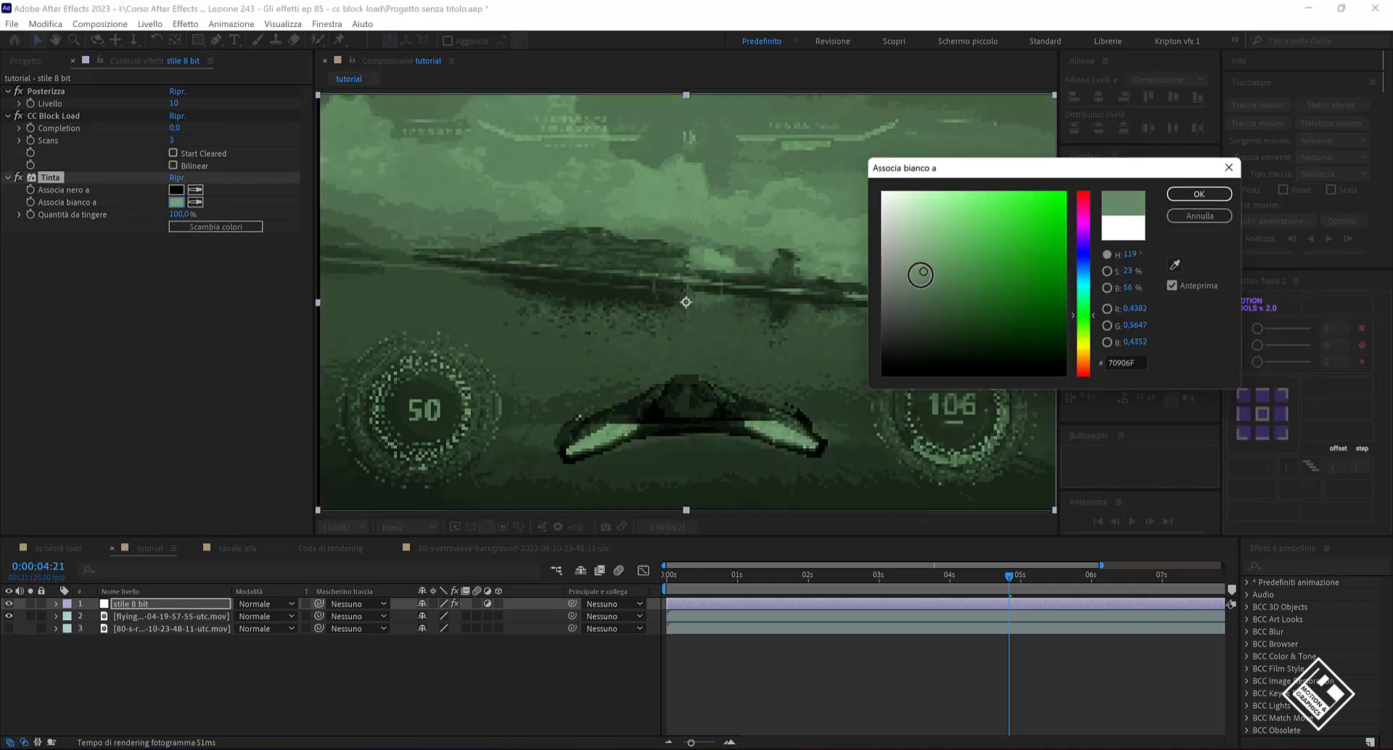
left_click_drag(921, 274, 906, 251)
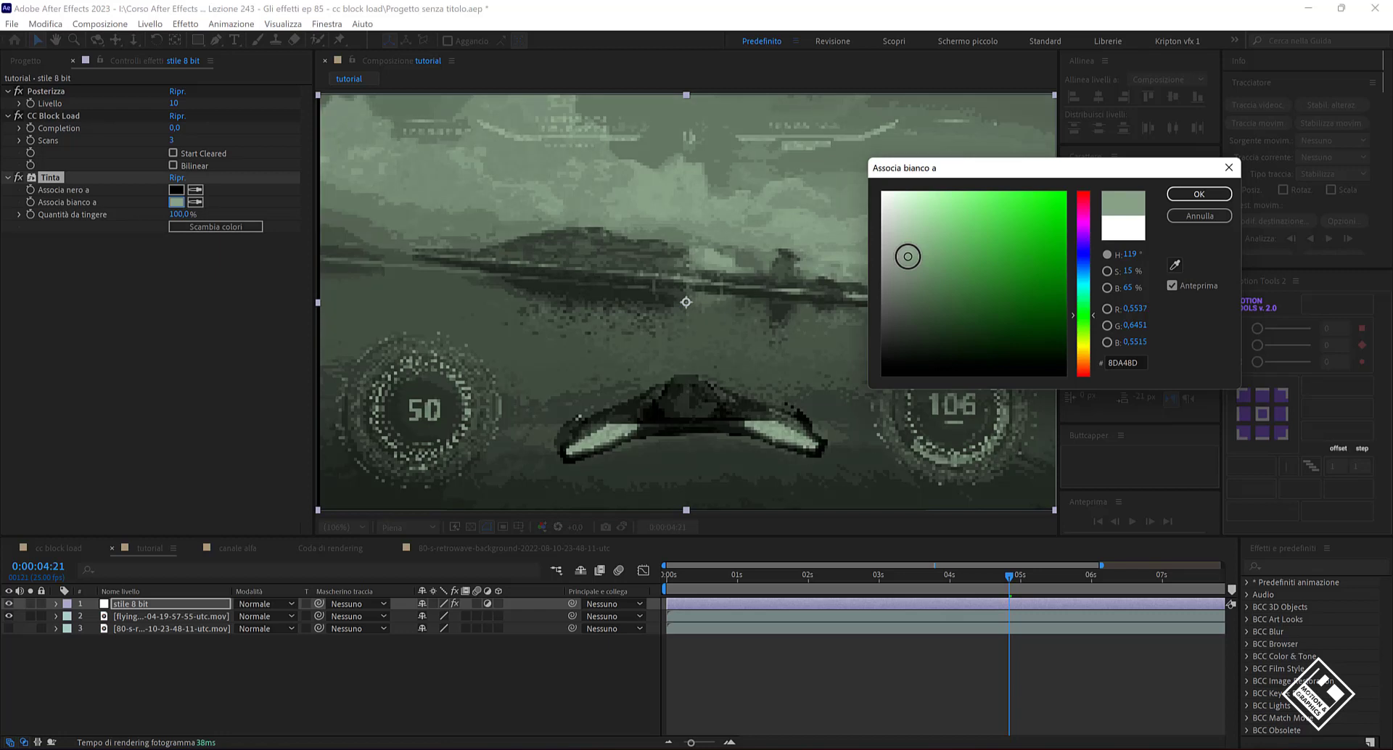
left_click_drag(908, 256, 911, 254)
left_click(1200, 195)
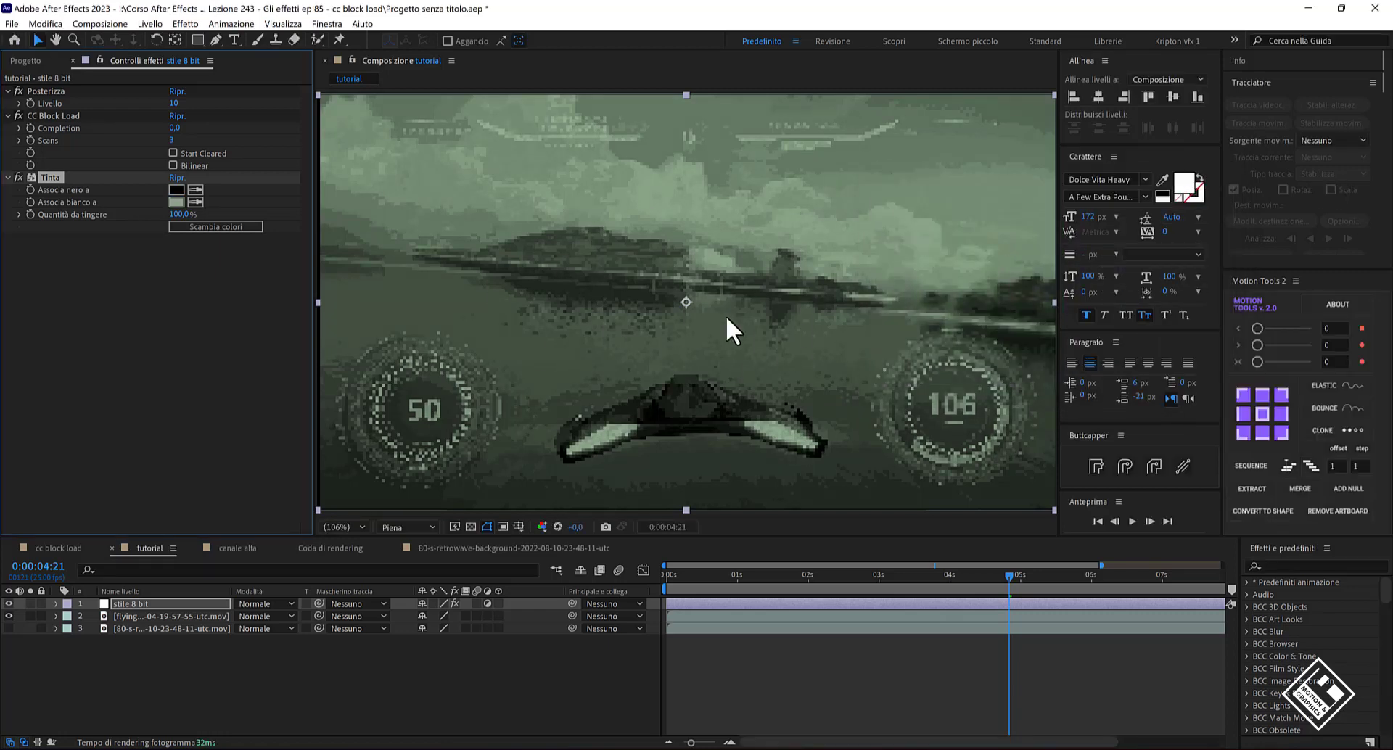
left_click(17, 177)
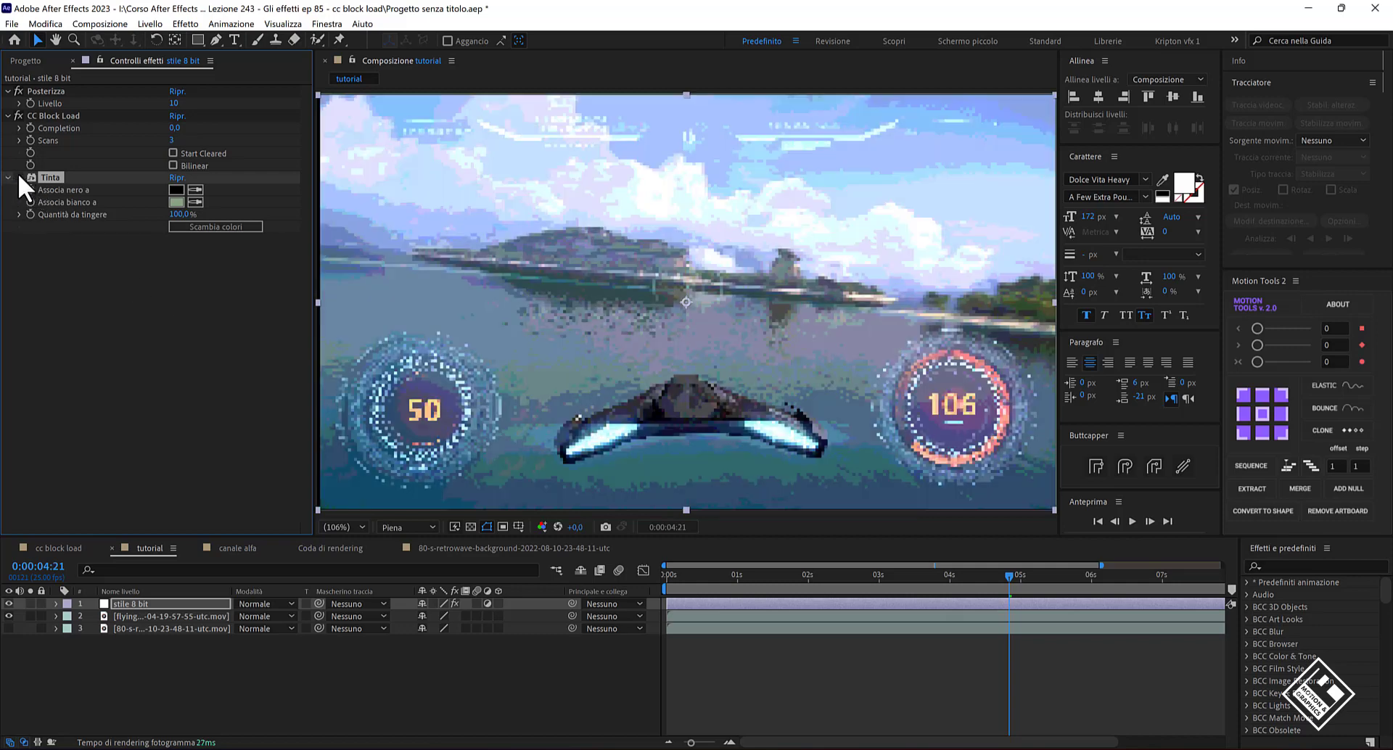
left_click(154, 606)
Apply the Griglia effect to stile 8 bit with its blend mode set to Normale.
key("ctrl+space")
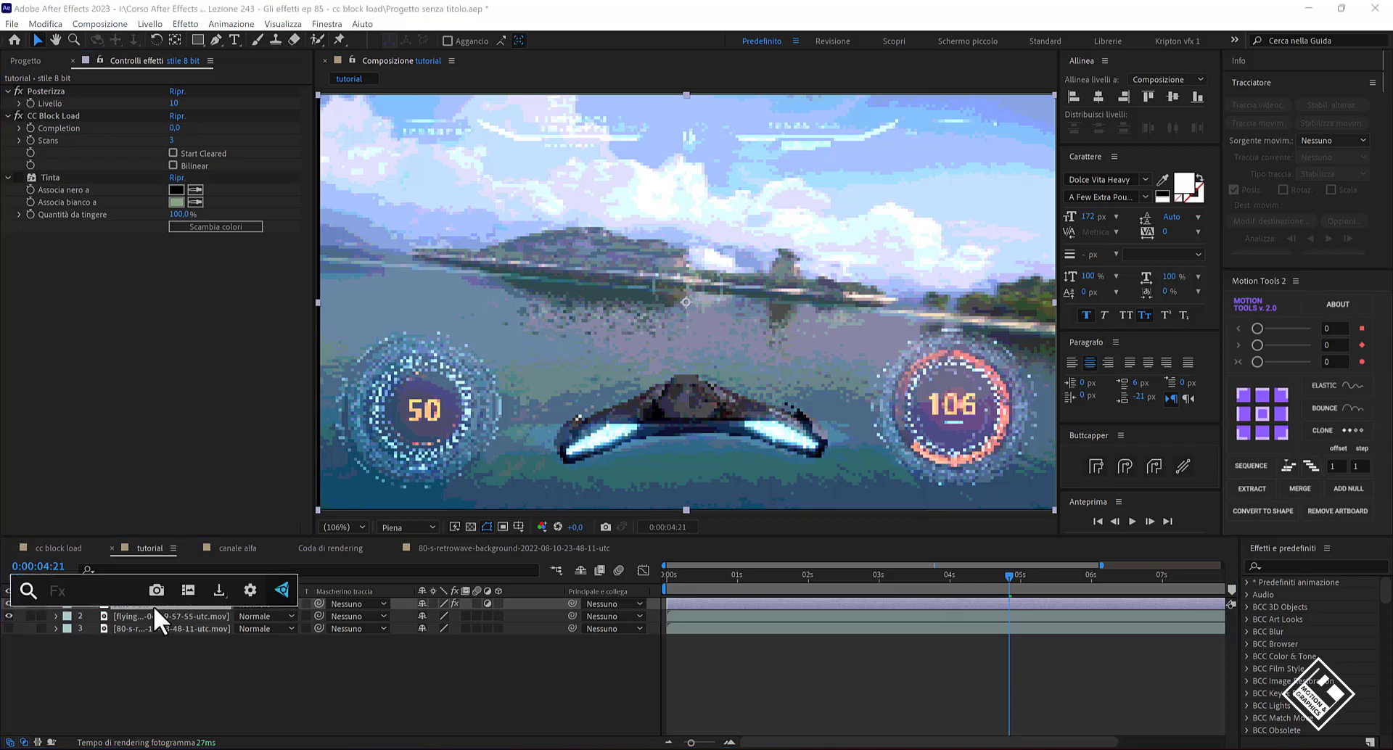
type("grig")
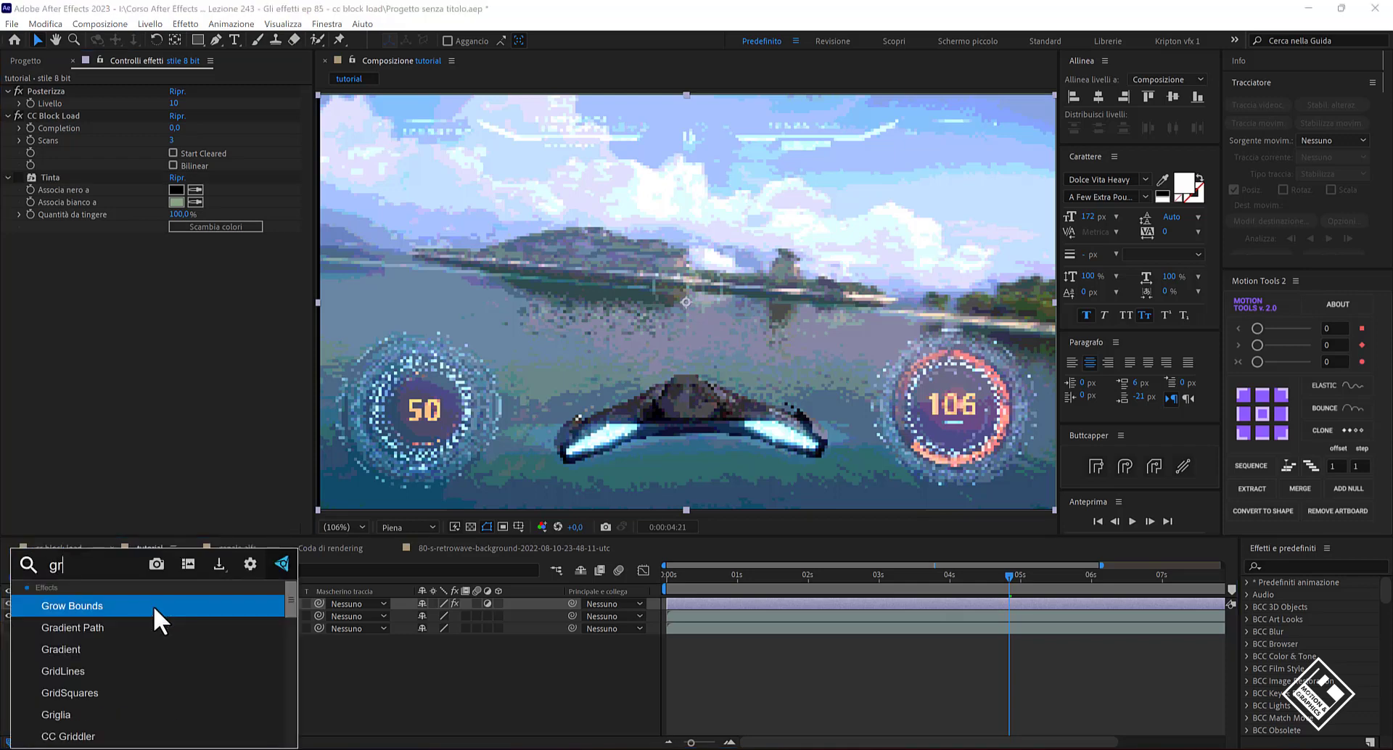
key("Return")
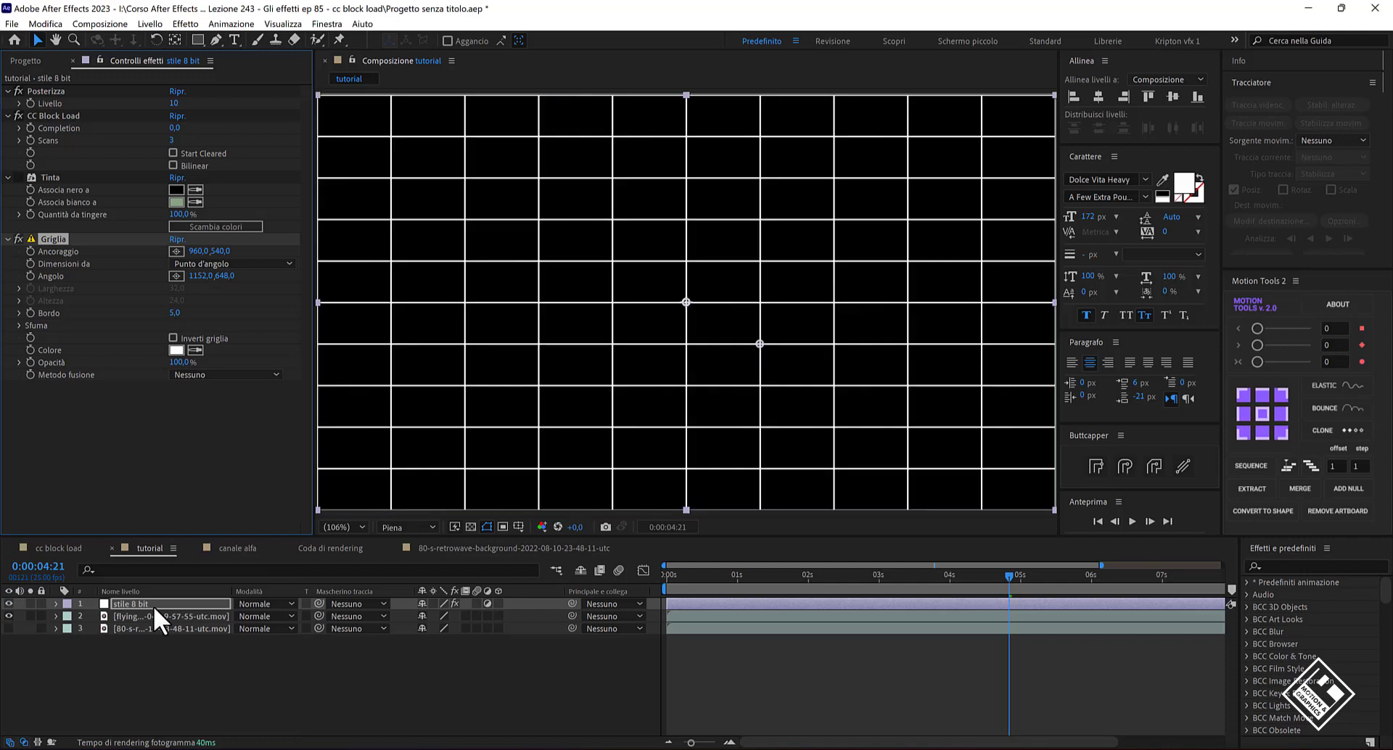
left_click(234, 376)
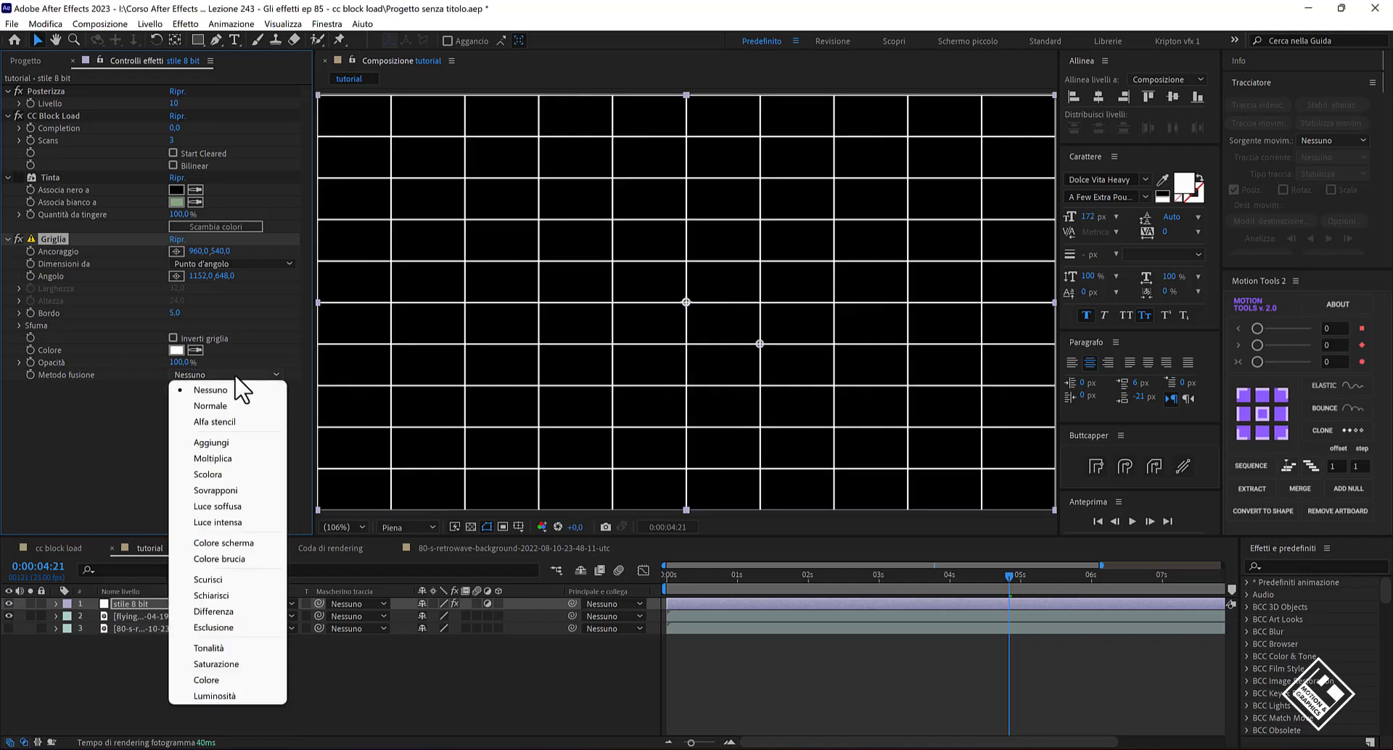
left_click(221, 405)
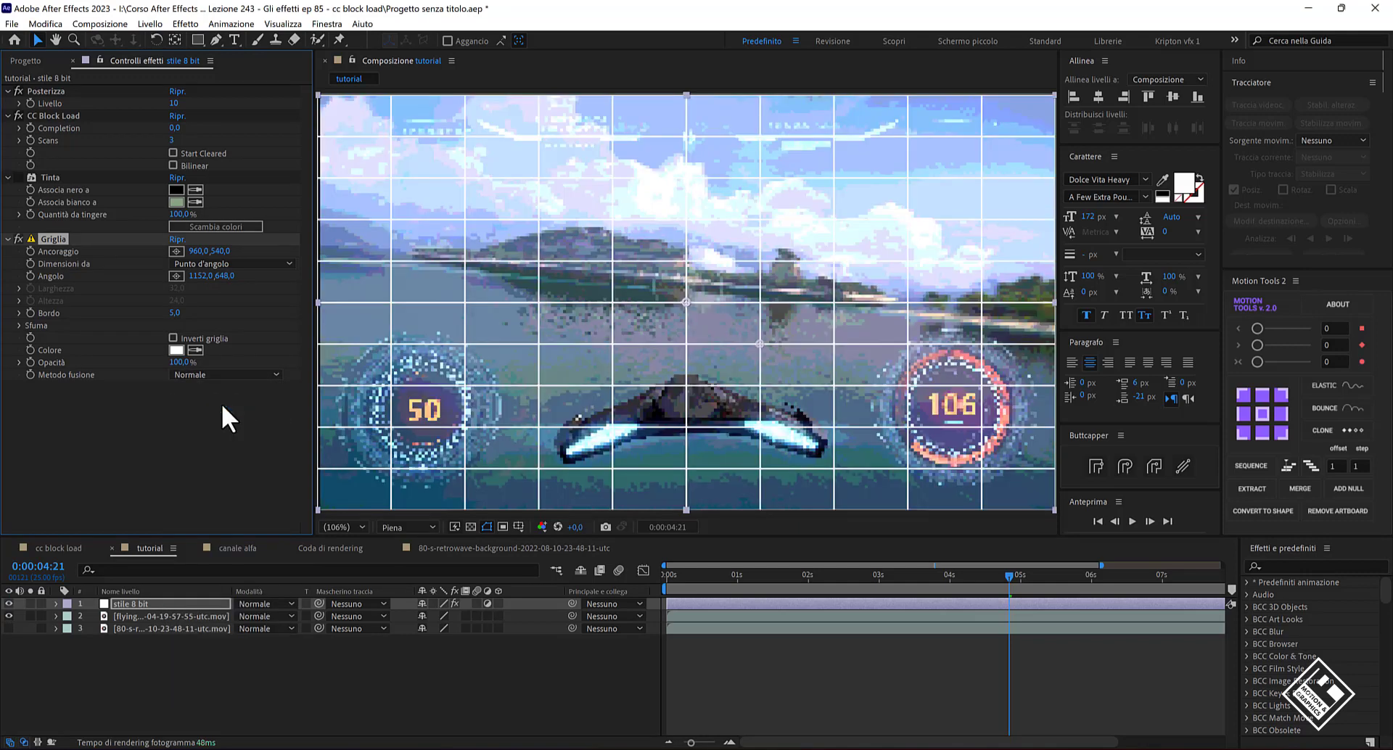
Change the grid colour to dark grey 404040.
left_click(176, 350)
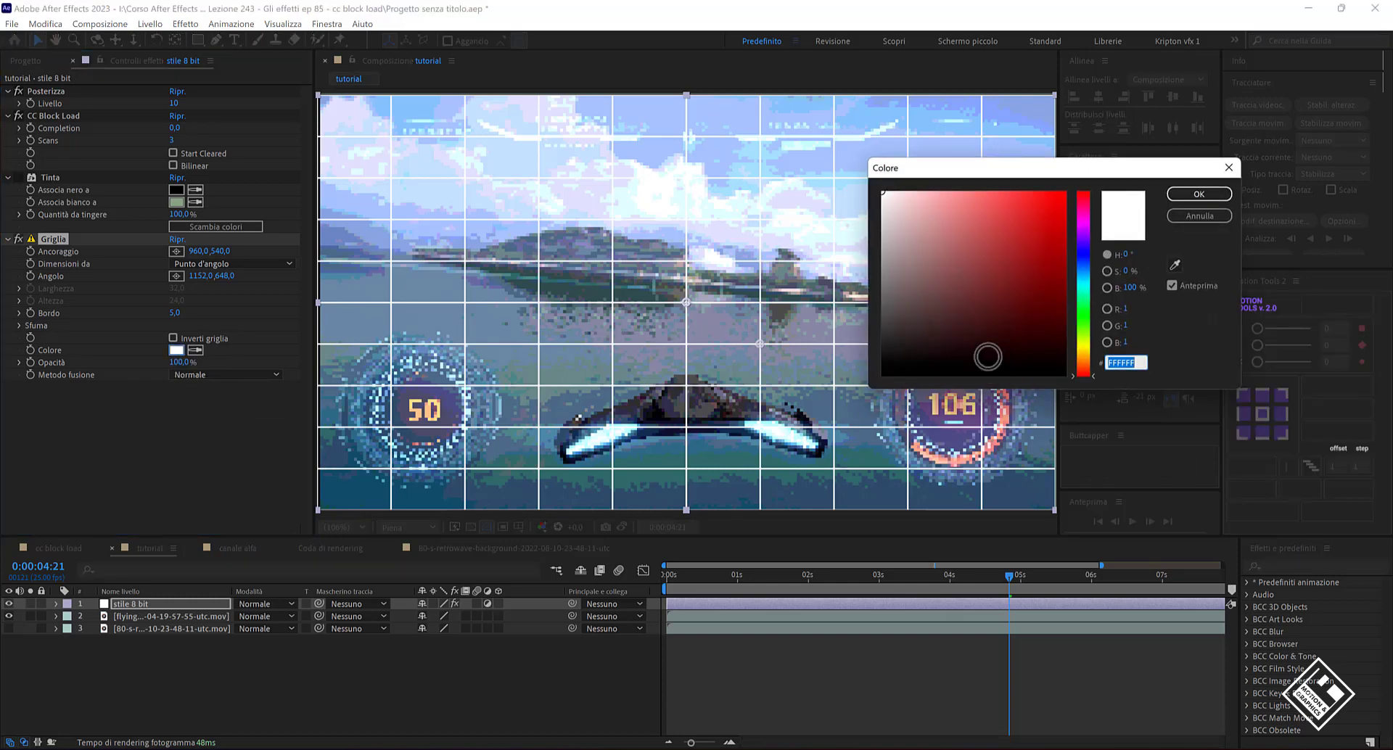
left_click_drag(916, 329, 878, 330)
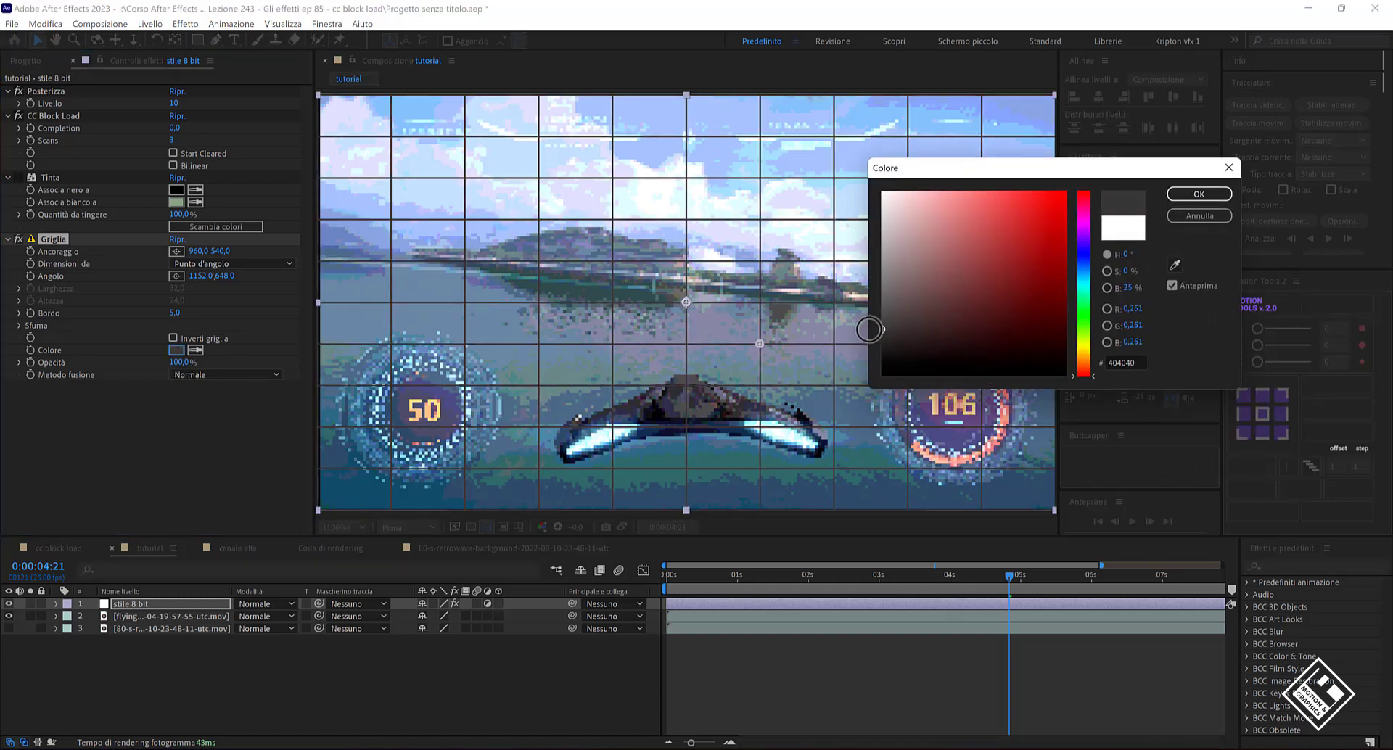
left_click(1194, 194)
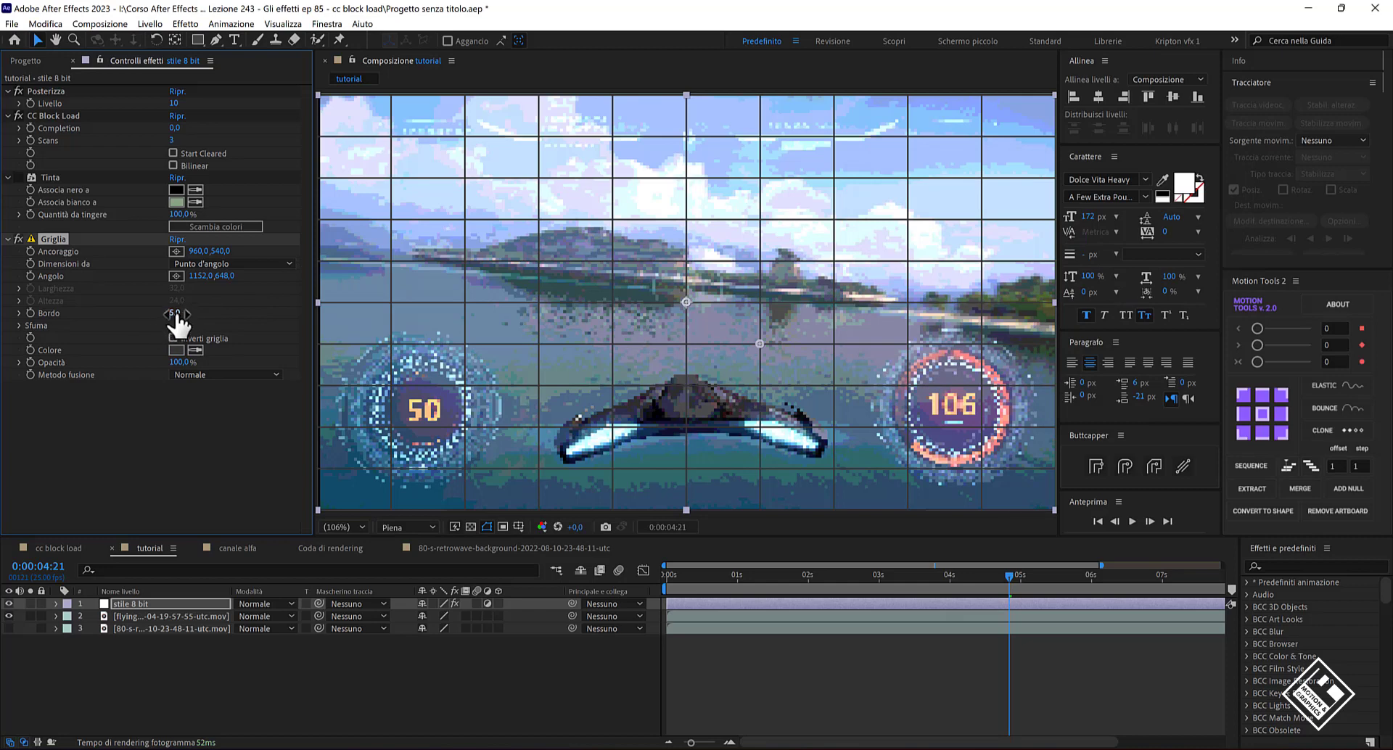
Scrub the grid Bordo down to 2, zooming in on the ship to inspect the lines.
left_click_drag(176, 314, 107, 315)
scroll(684, 340, "up", 1)
scroll(685, 339, "up", 1)
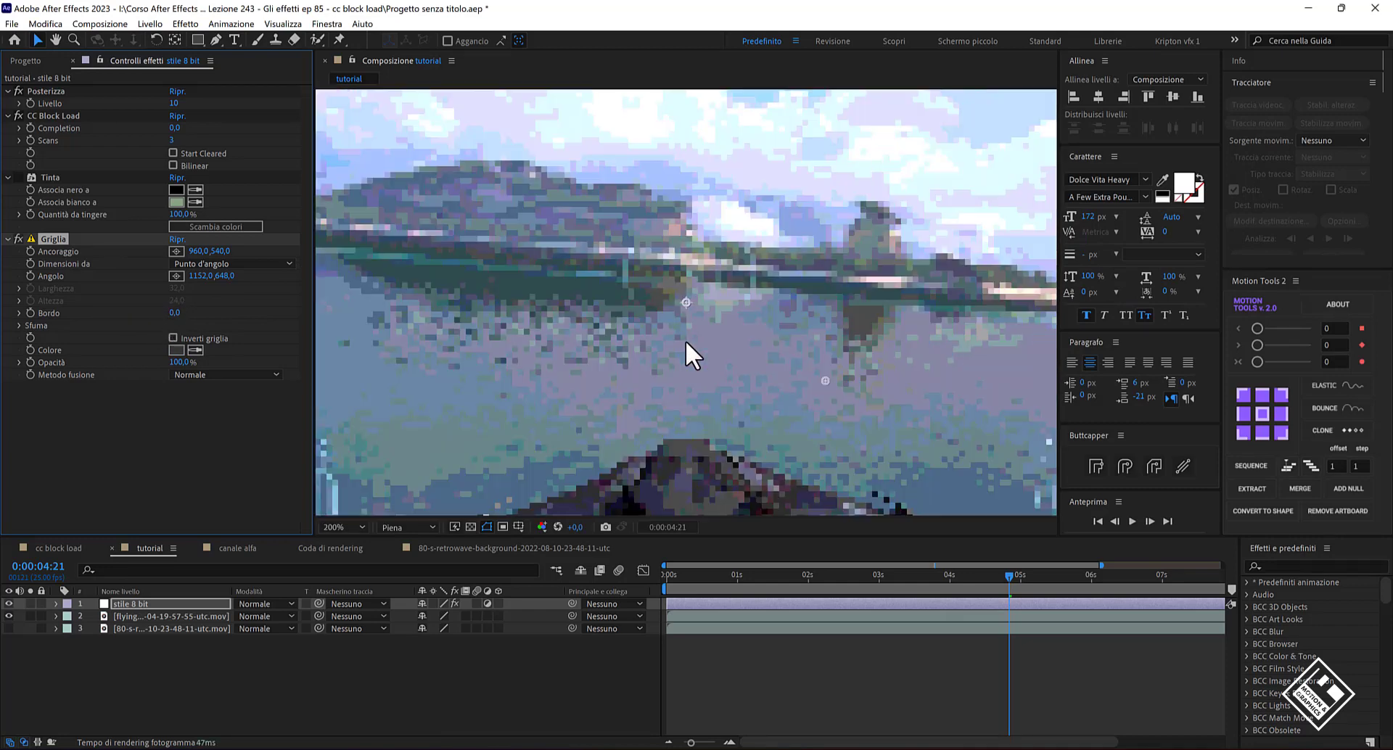
left_click_drag(172, 313, 171, 311)
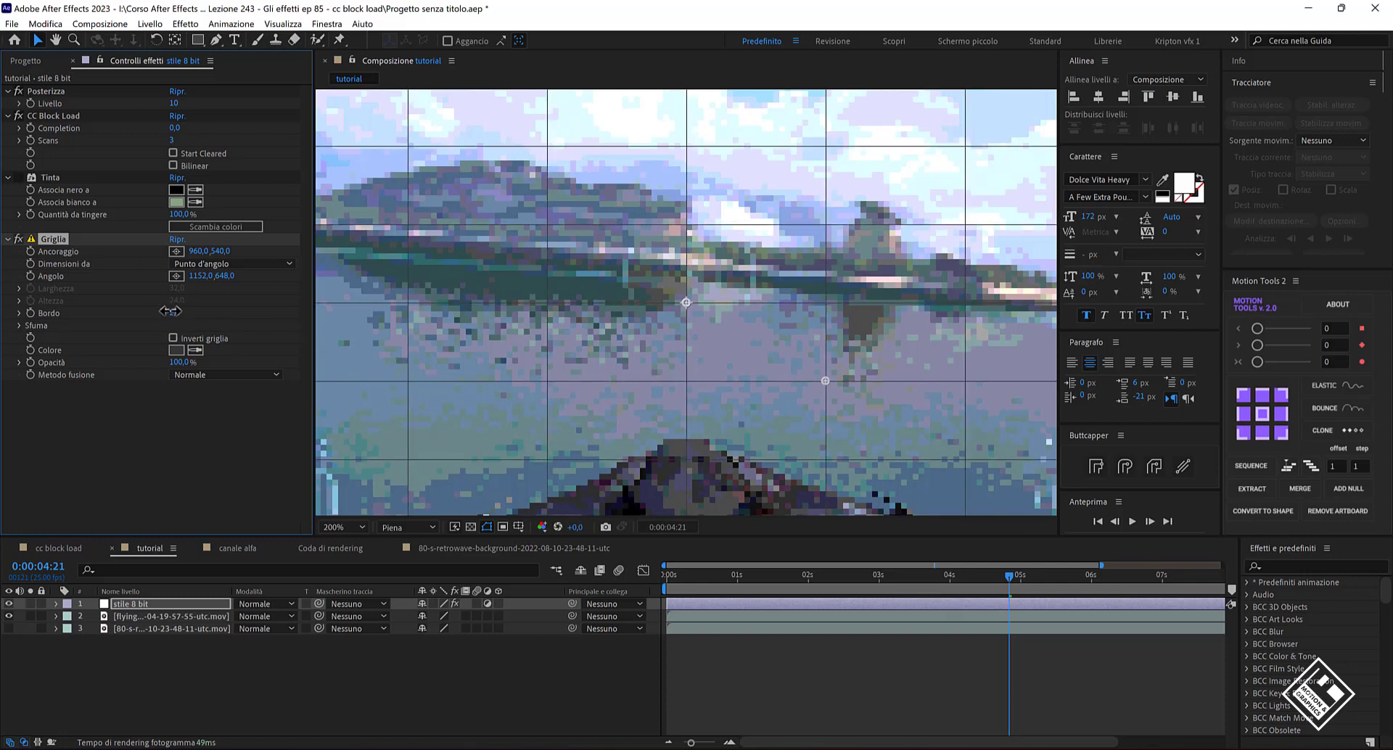
key("period")
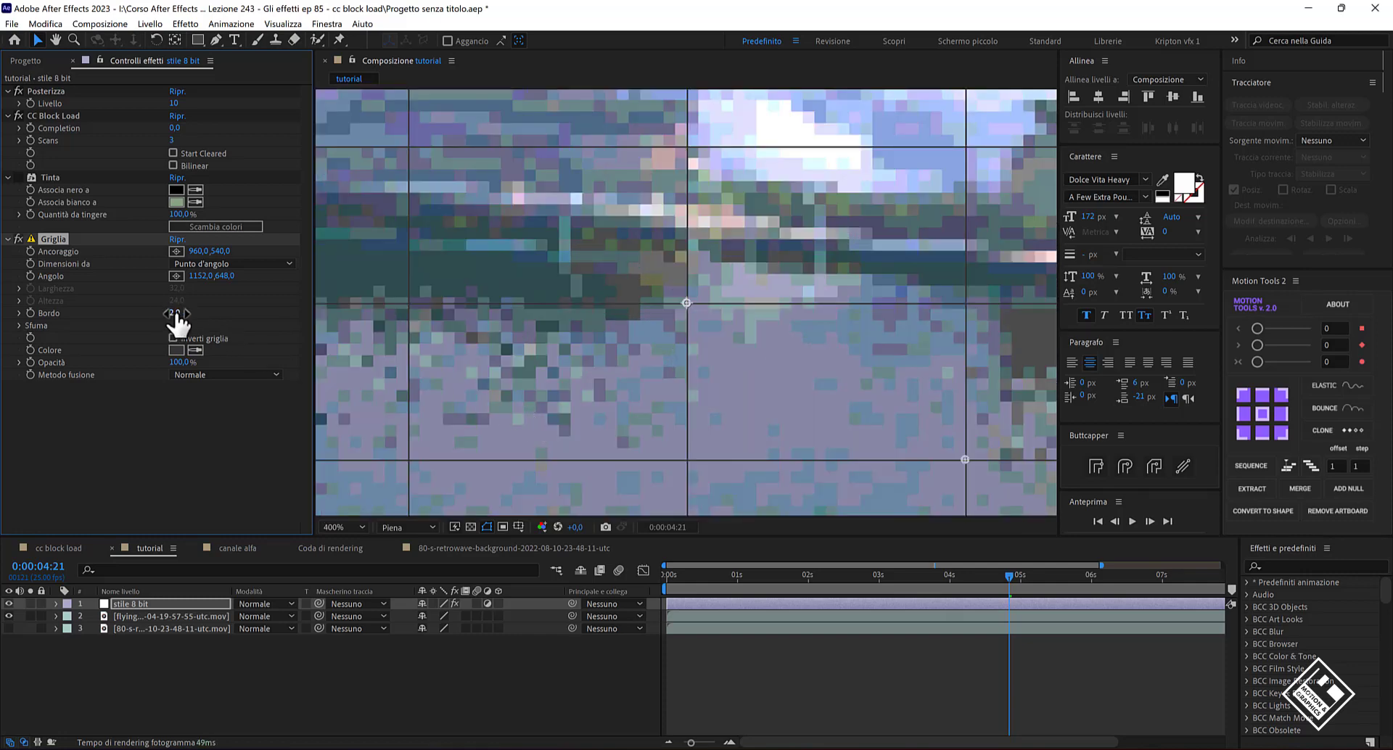
left_click_drag(177, 315, 175, 313)
key("shift+slash")
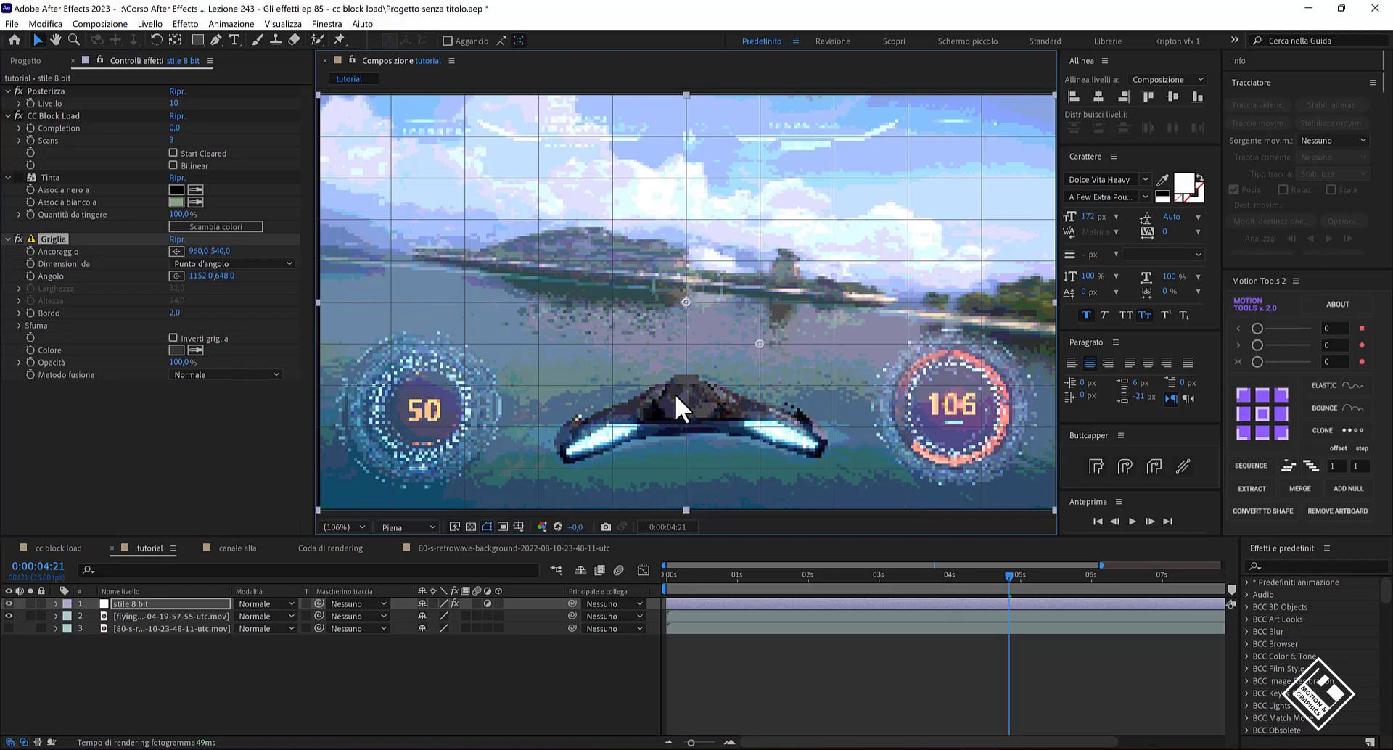
scroll(676, 395, "up", 5)
left_click_drag(719, 473, 746, 240)
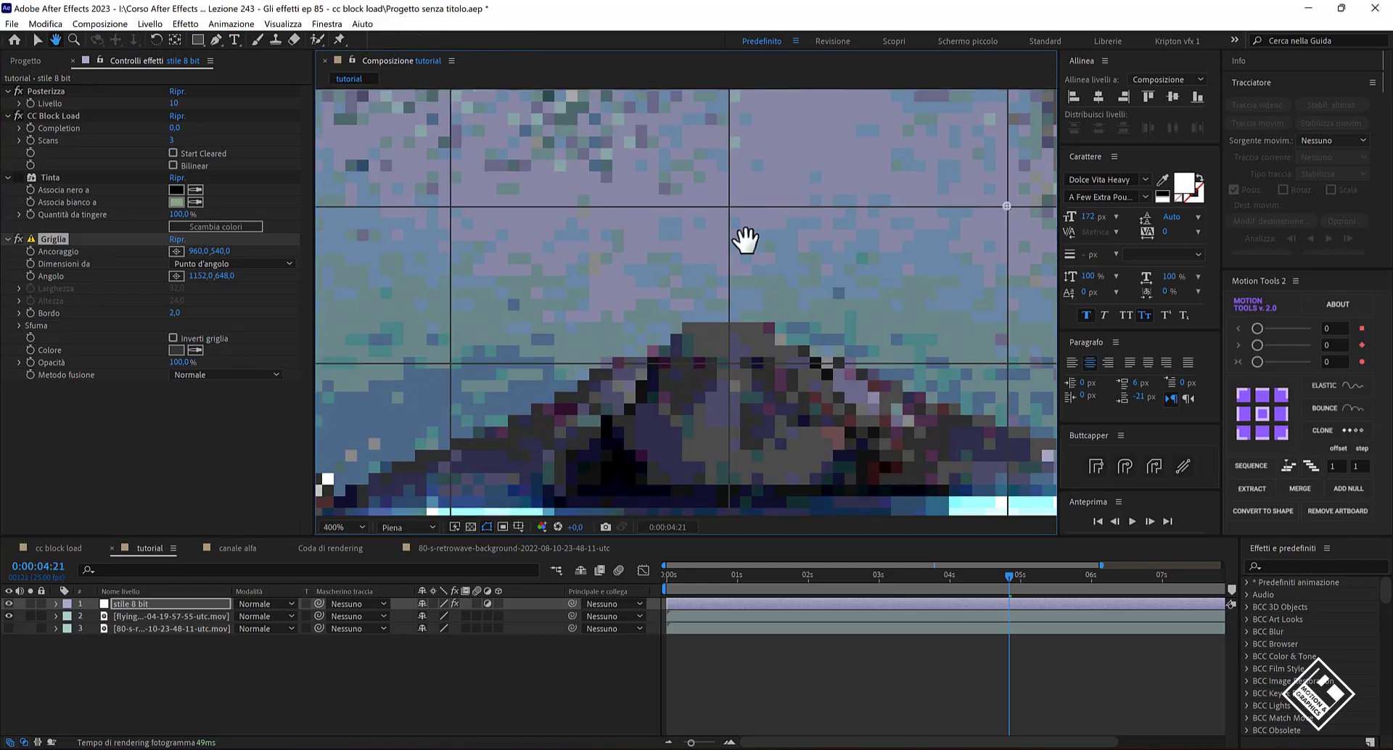
left_click_drag(721, 476, 498, 295)
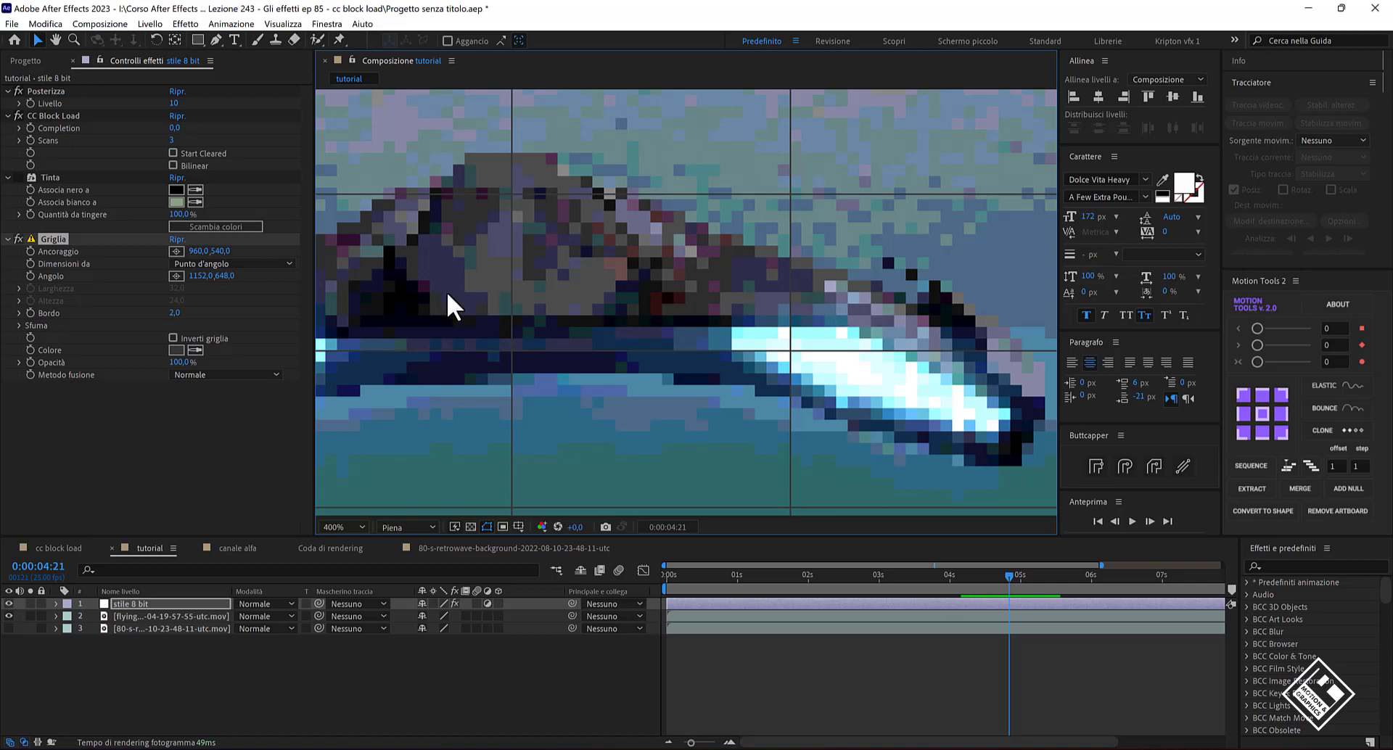
Set Griglia Ancoraggio to 0,0, Angolo to 8,8 and Bordo to 2.
left_click(196, 251)
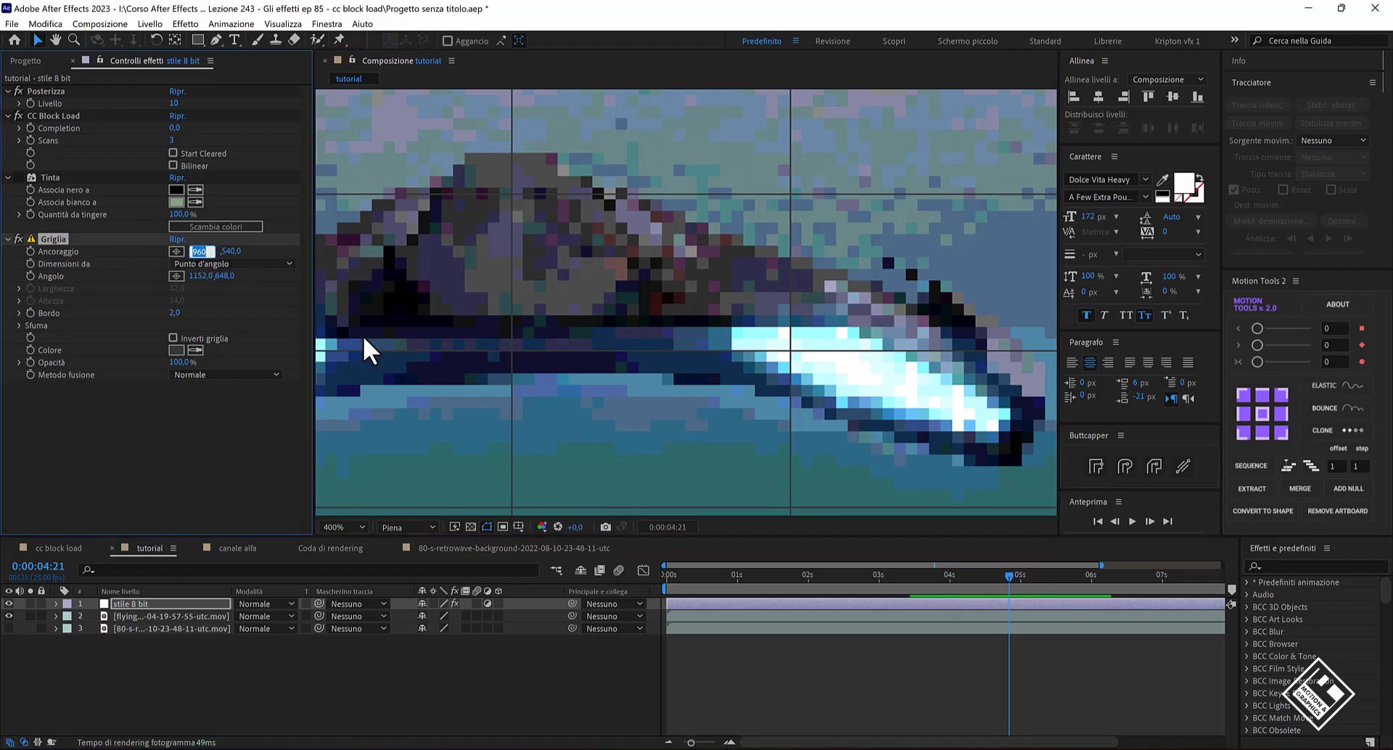
type("0")
key("Tab")
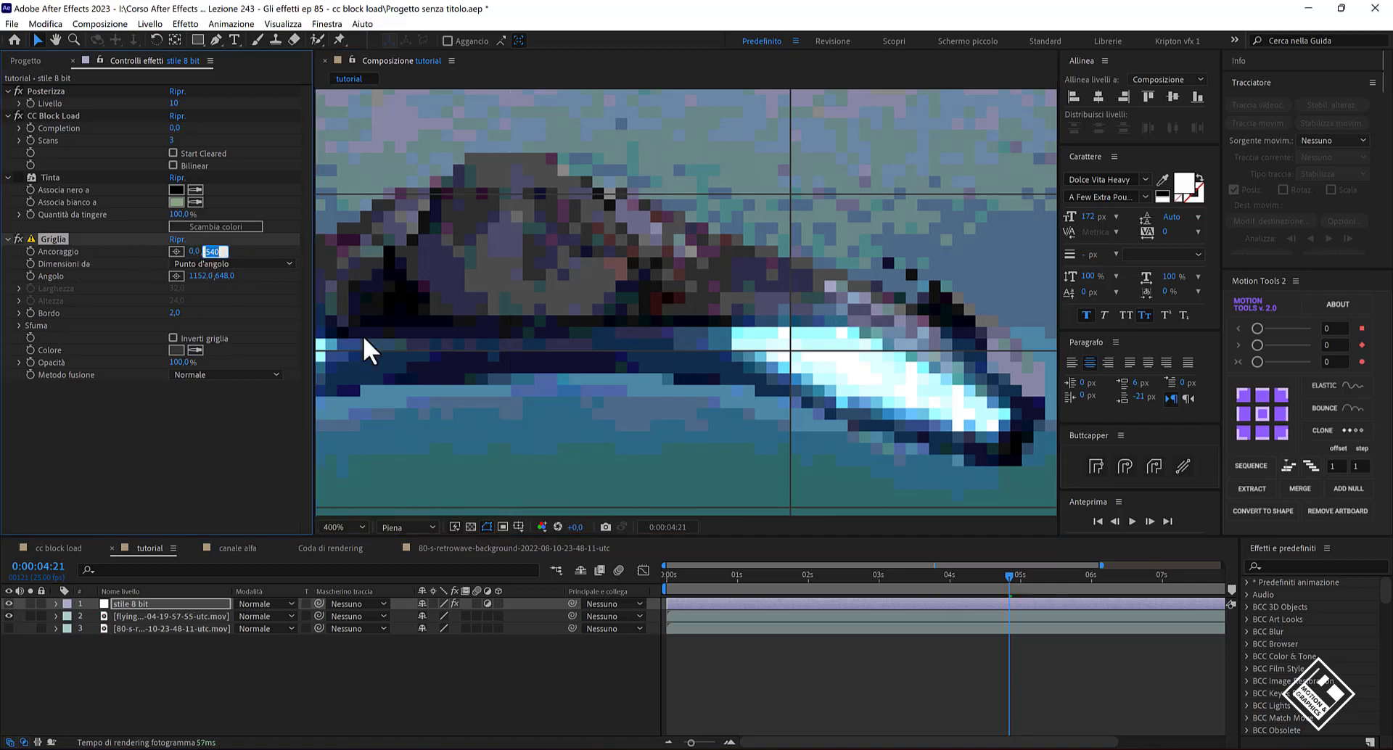
type("0")
key("Tab")
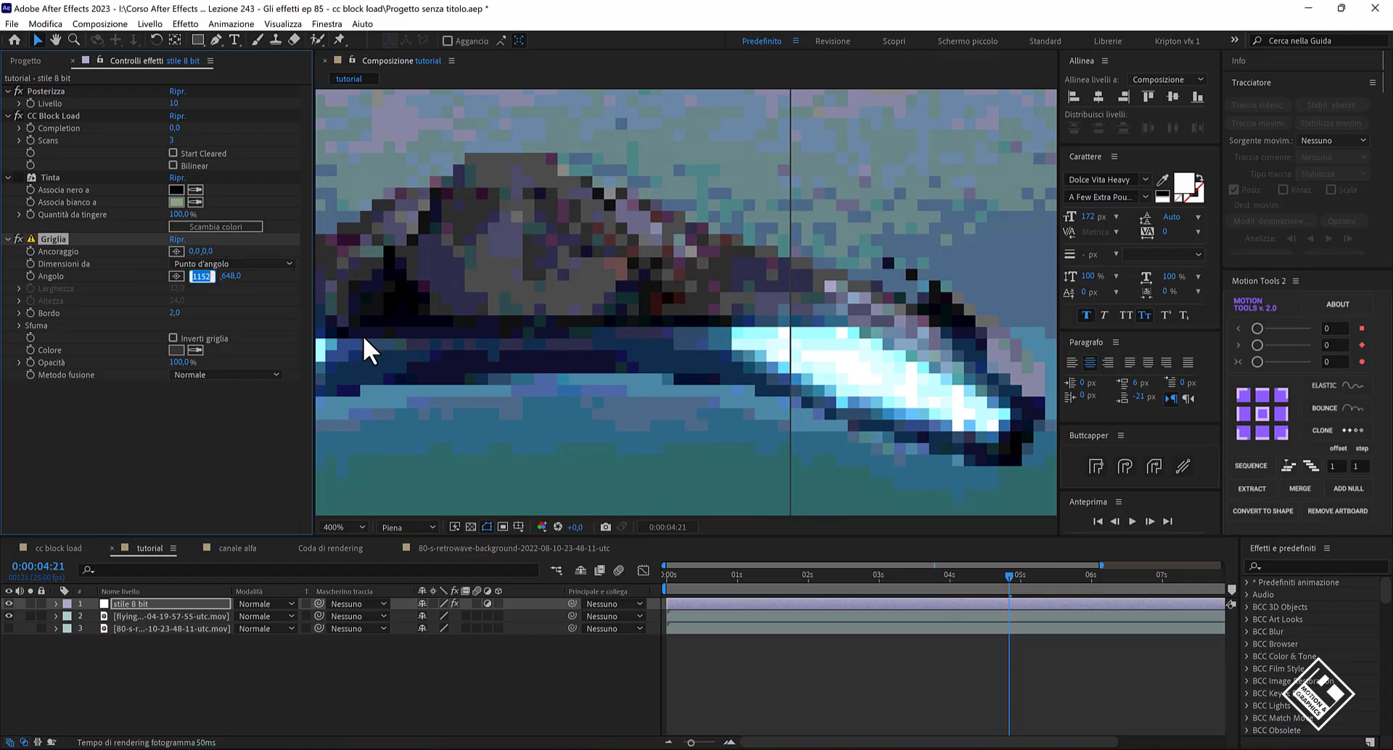
type("8")
key("Tab")
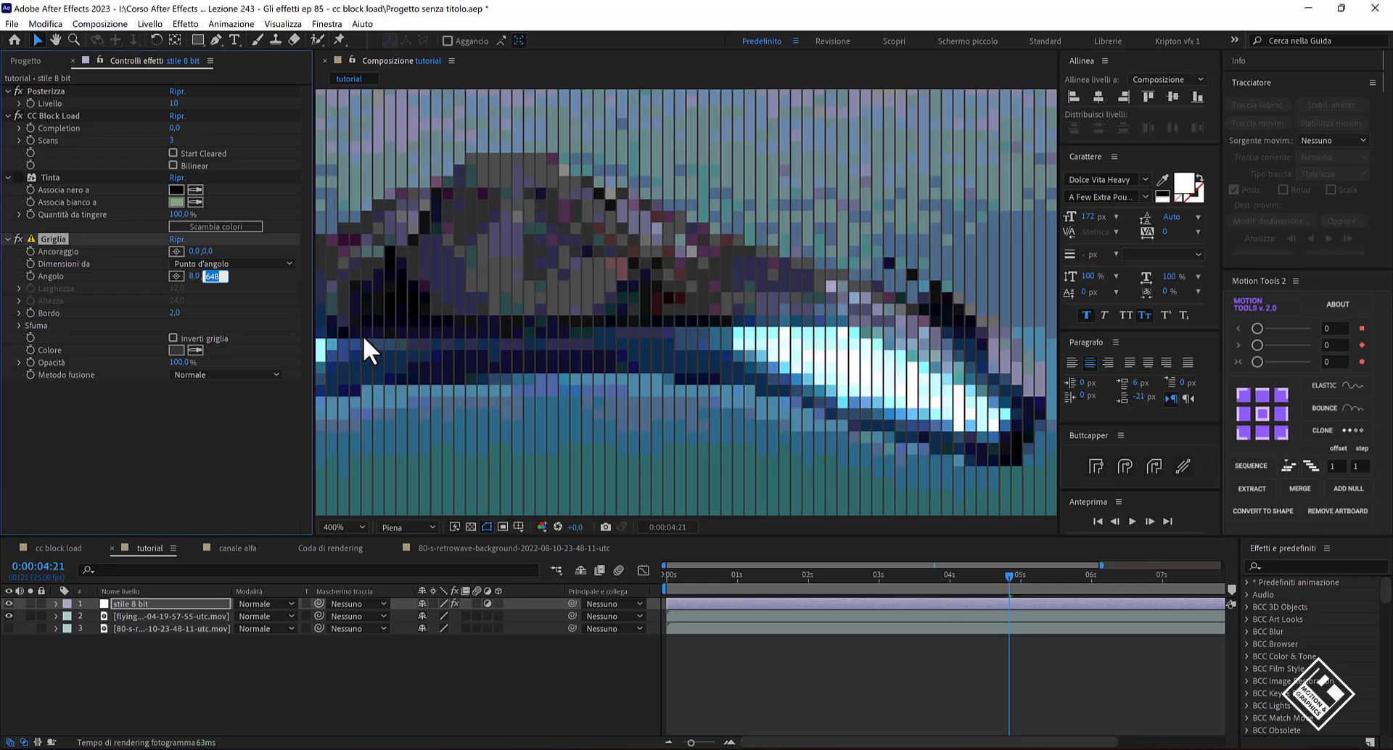
type("8")
key("Tab")
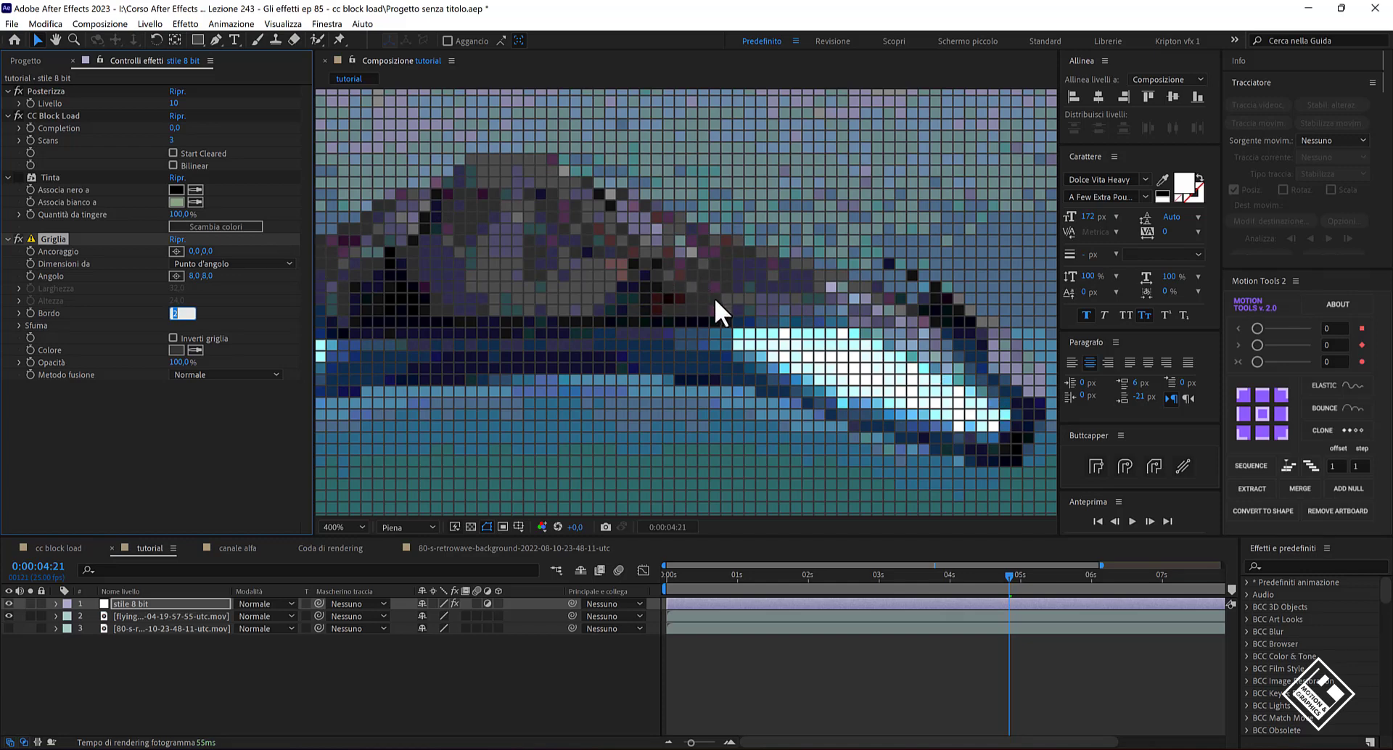
key("Return")
Fit the composition in the viewer and play a preview of the pixelated clip.
key("shift+slash")
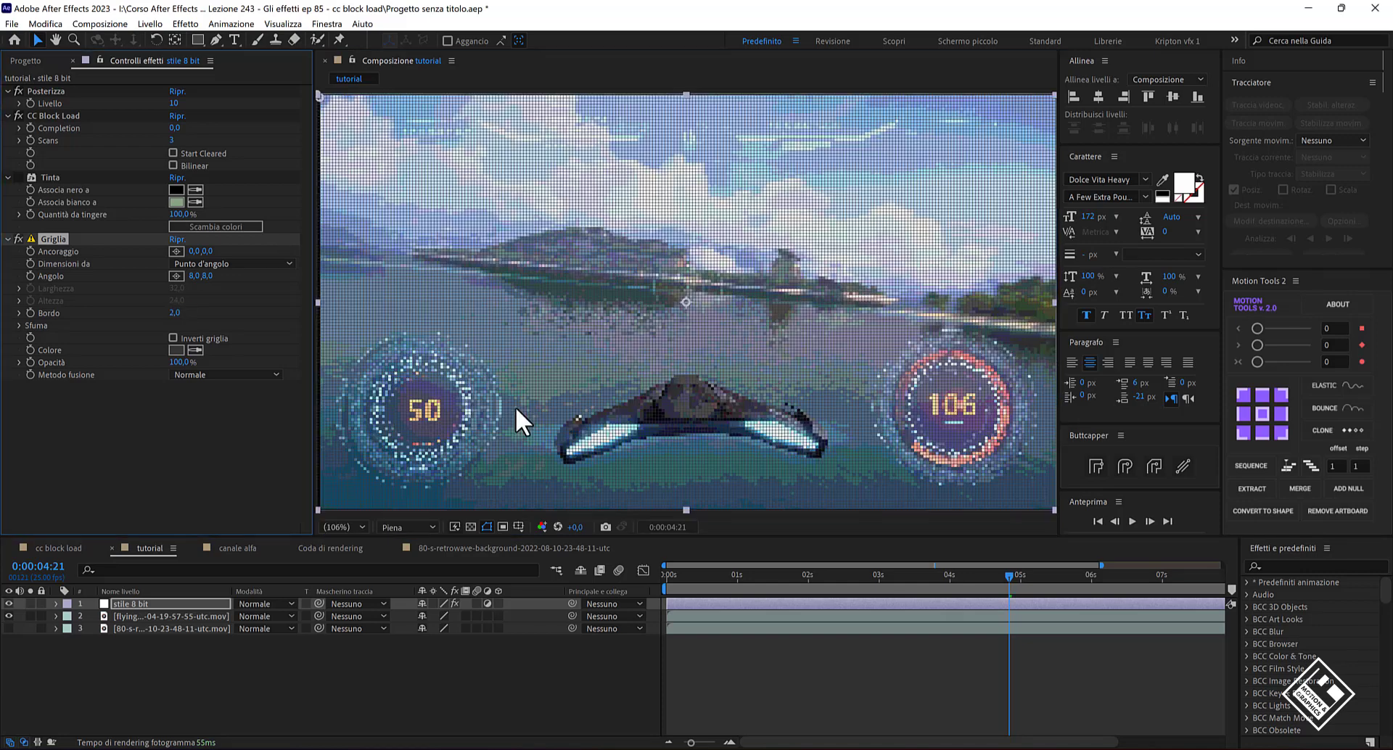
key("space")
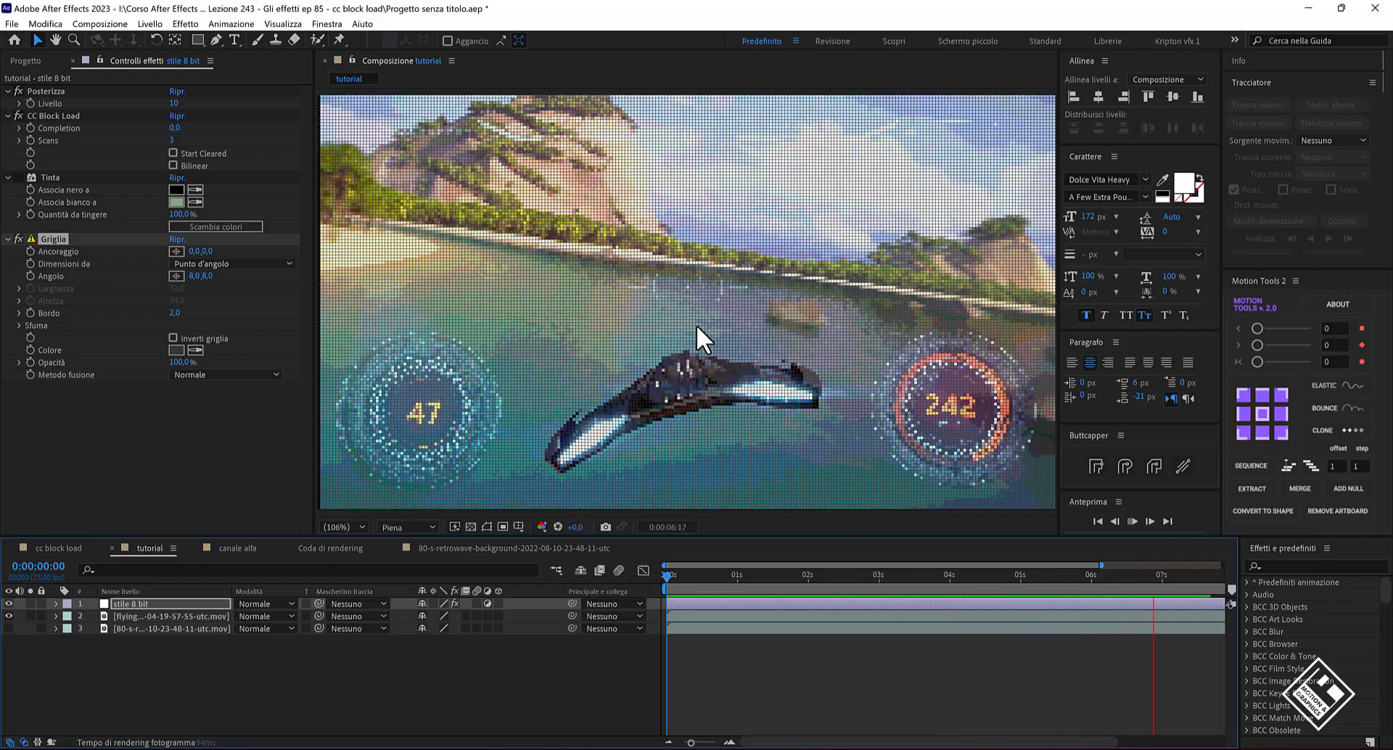
key("space")
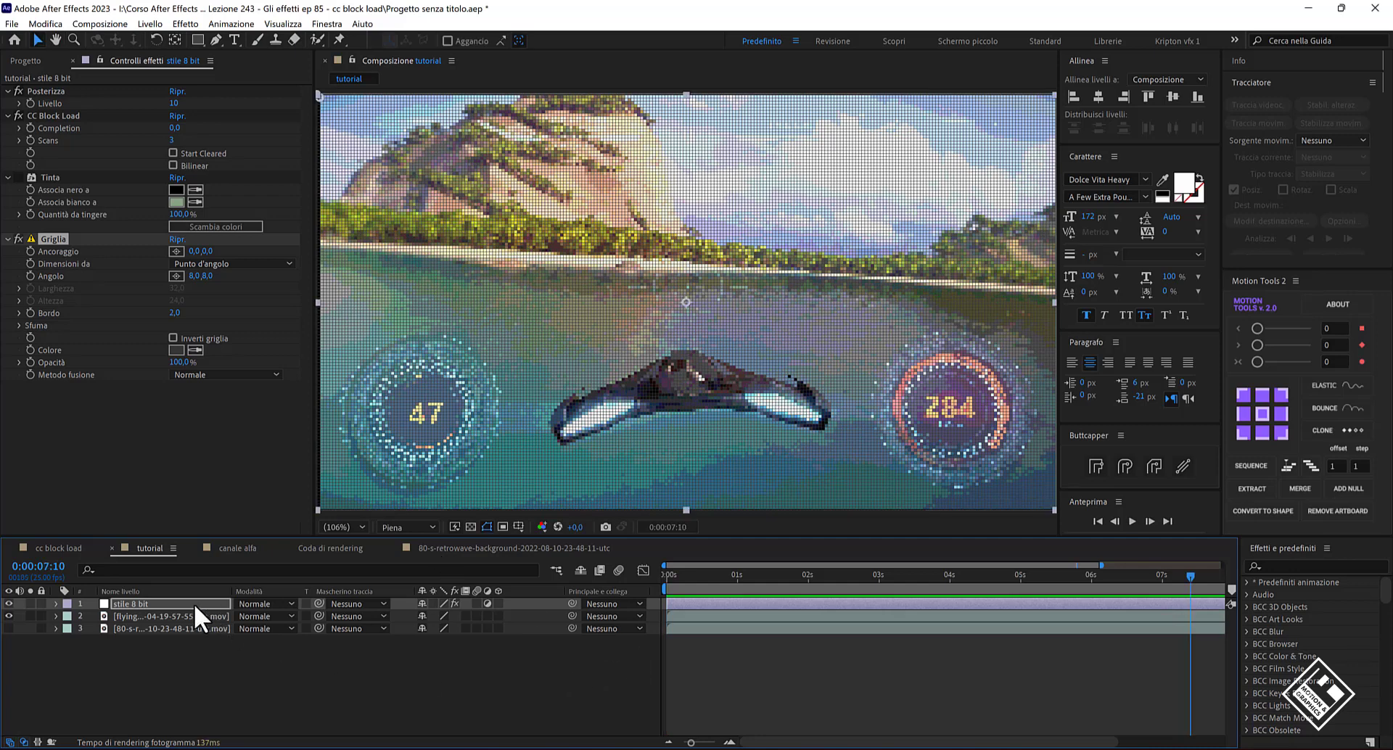
Add Posterizzazione tempo to stile 8 bit at 10 fps and start a preview.
left_click(193, 603)
key("ctrl+space")
type("p")
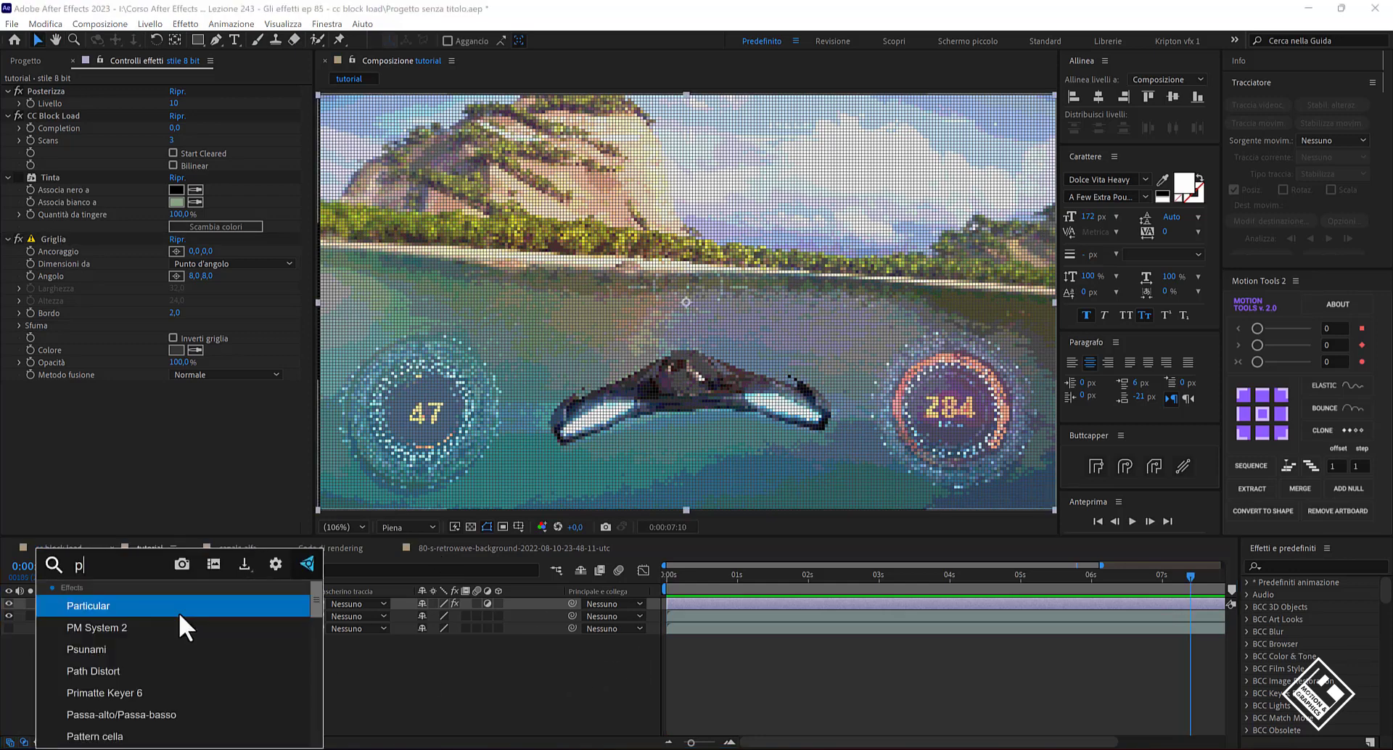
type("osteri")
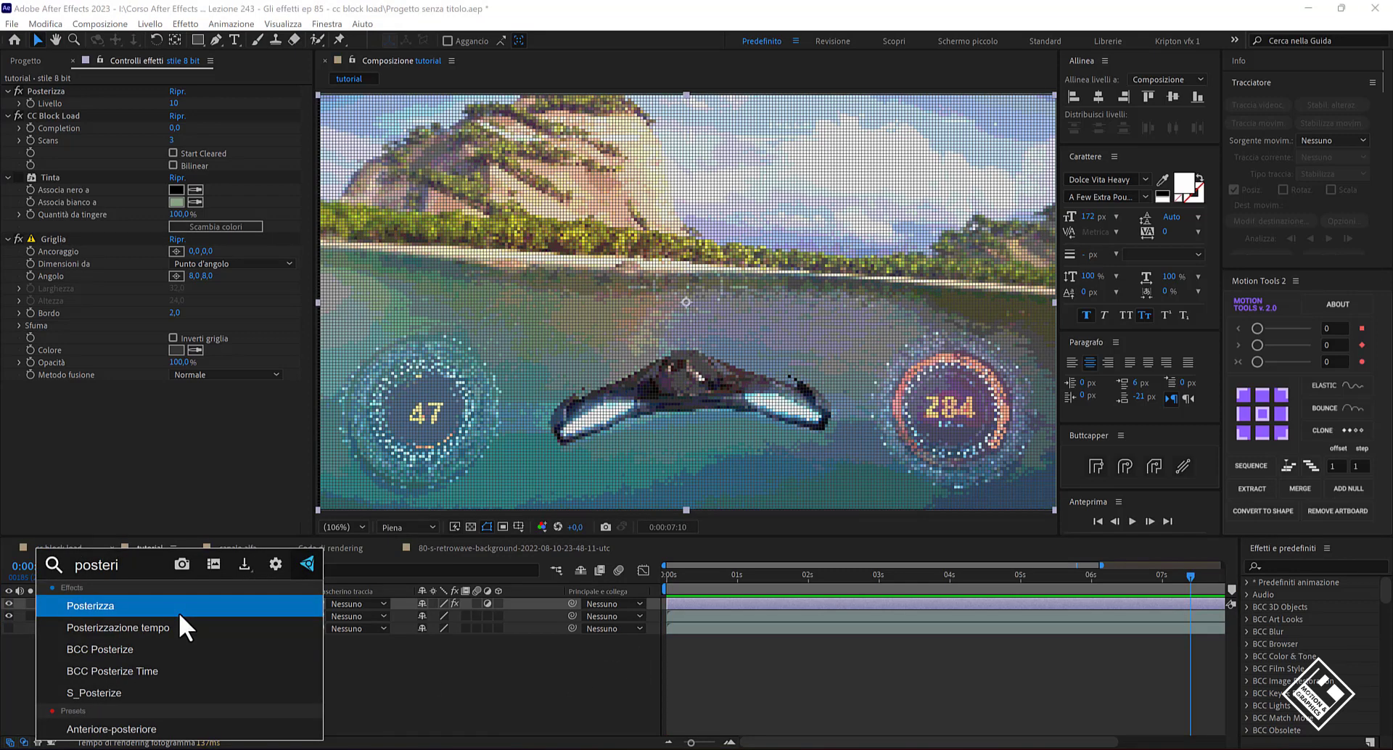
key("Down")
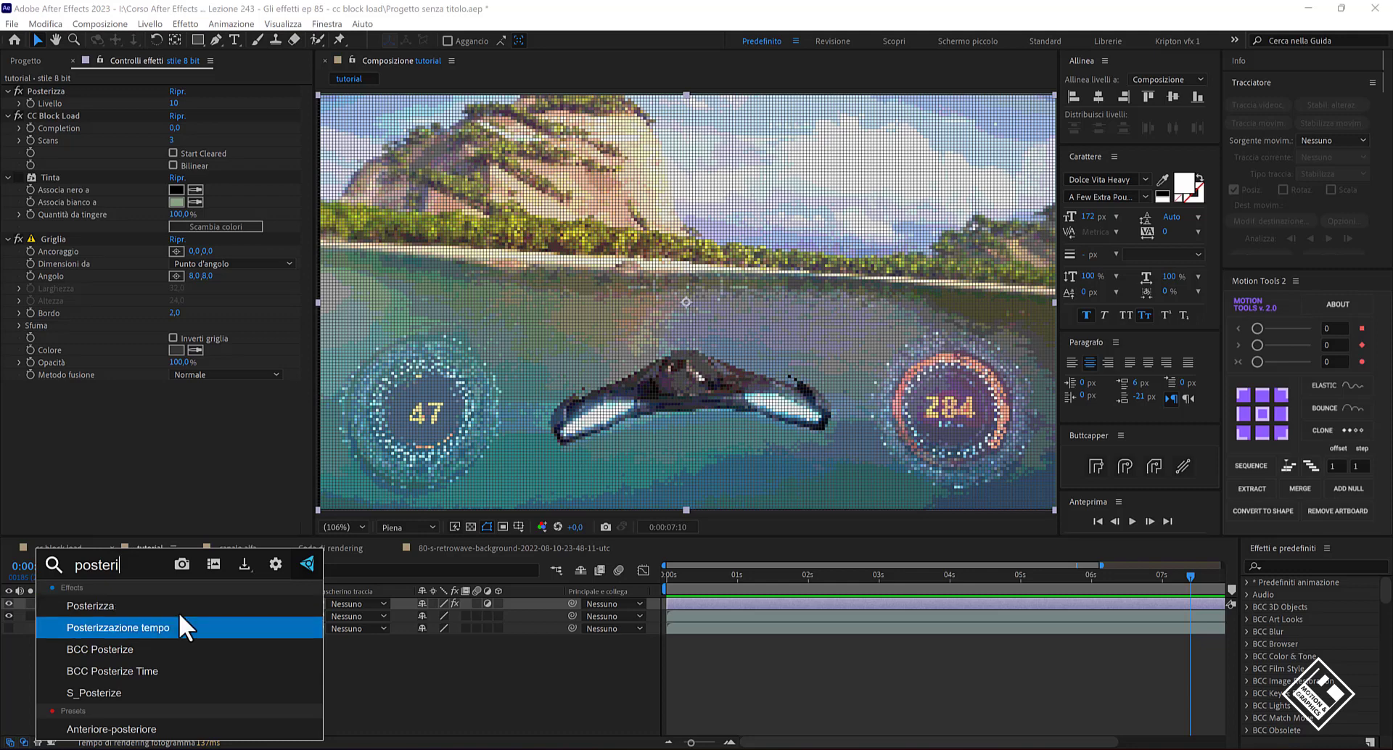
key("Return")
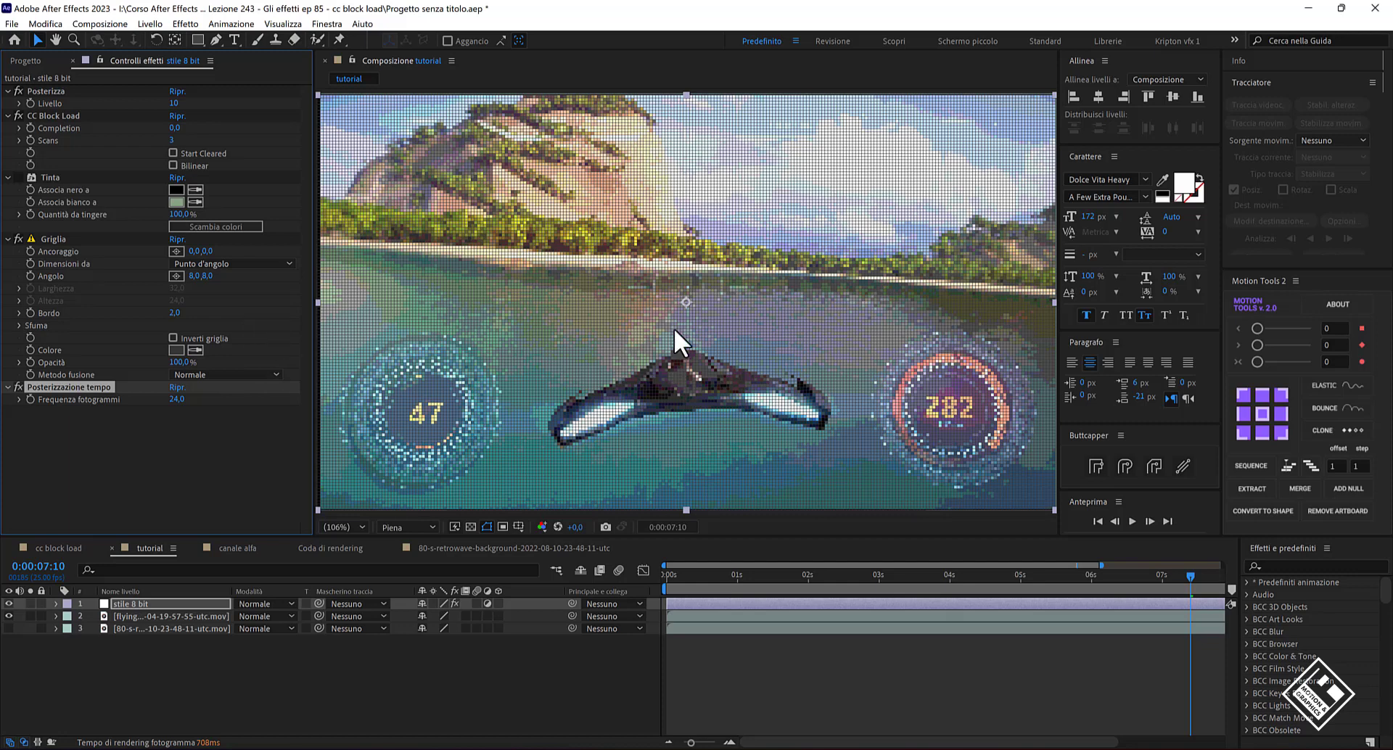
left_click(177, 399)
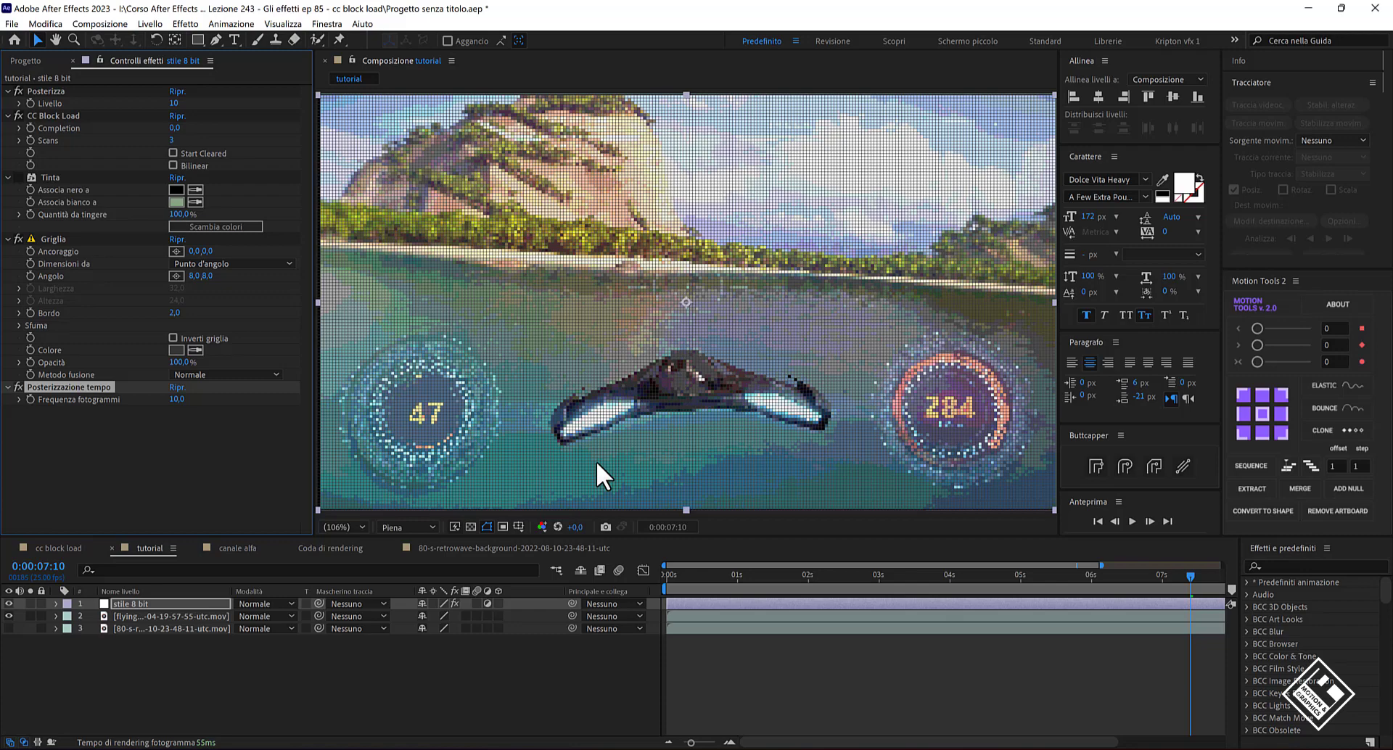
key("space")
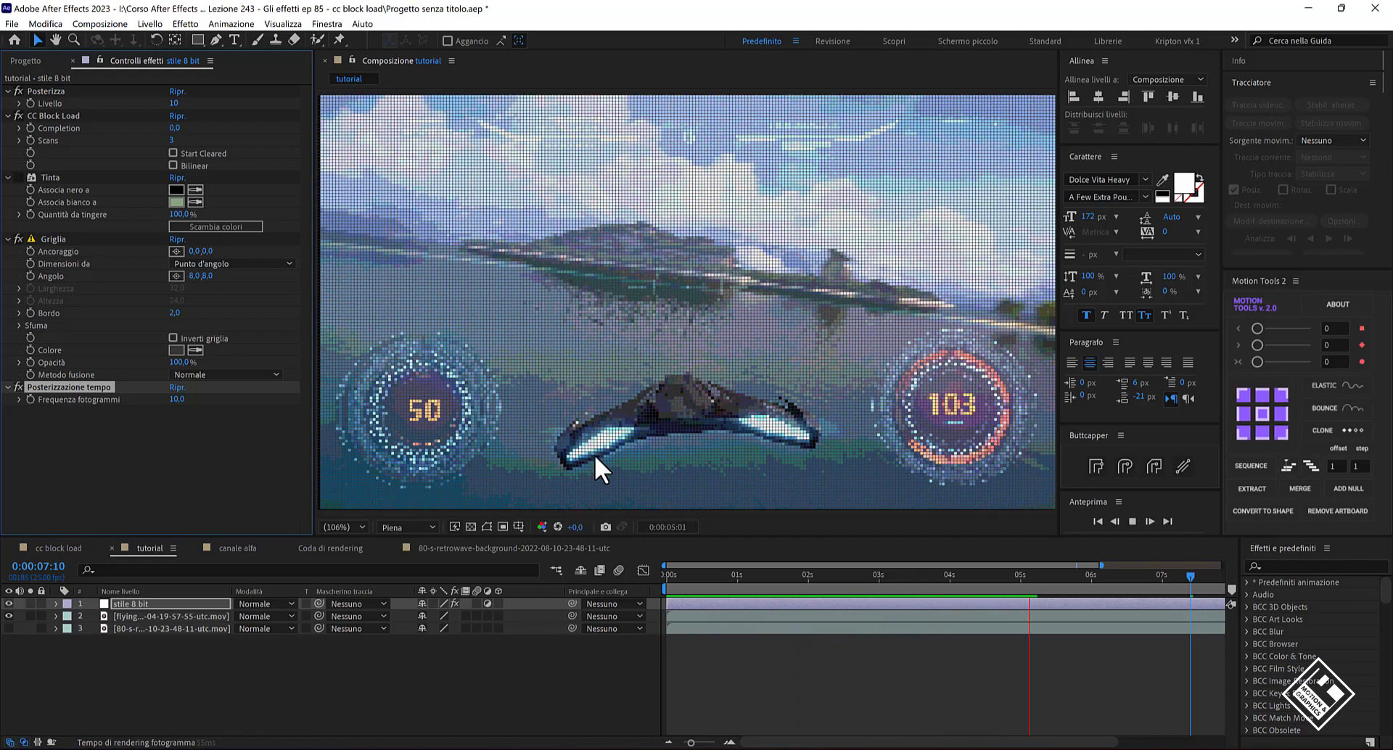
Re-enable Tinta for a monochrome green look and preview the clip.
key("space")
left_click(19, 177)
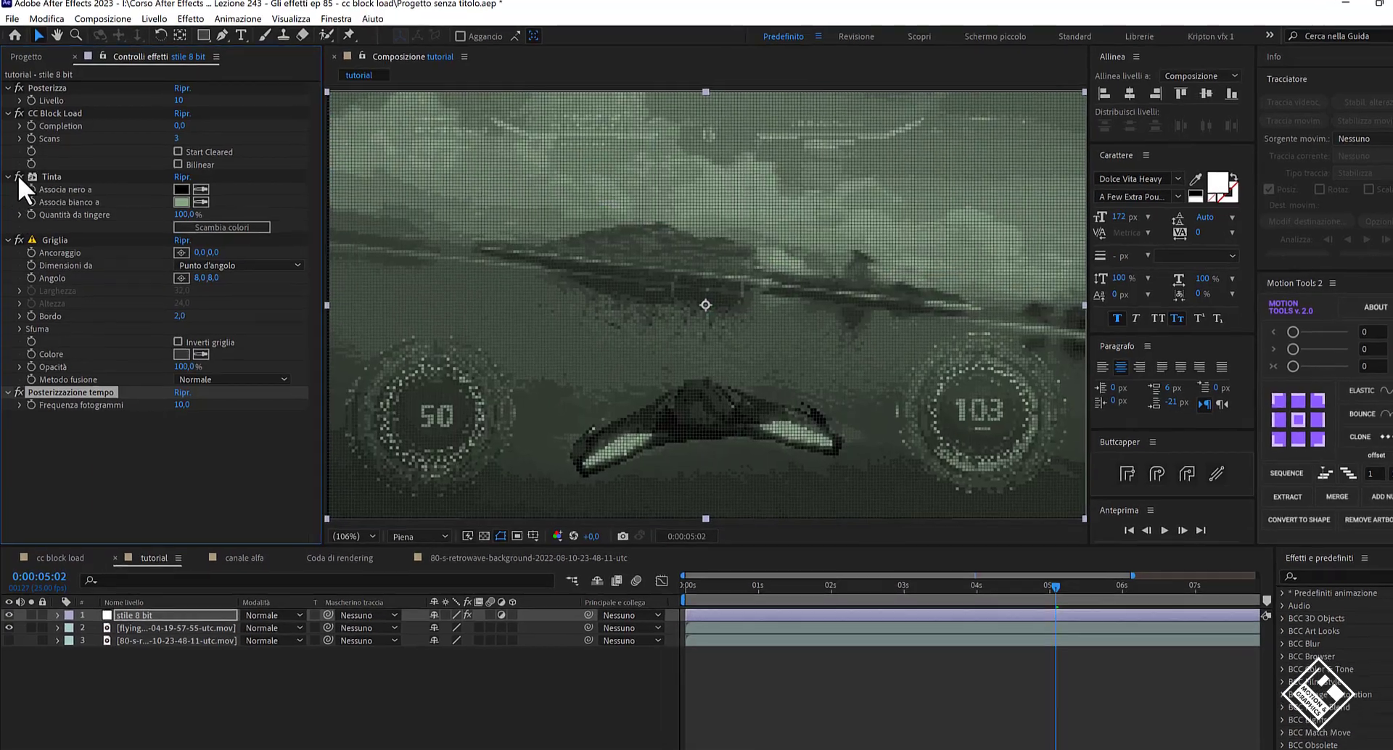
key("space")
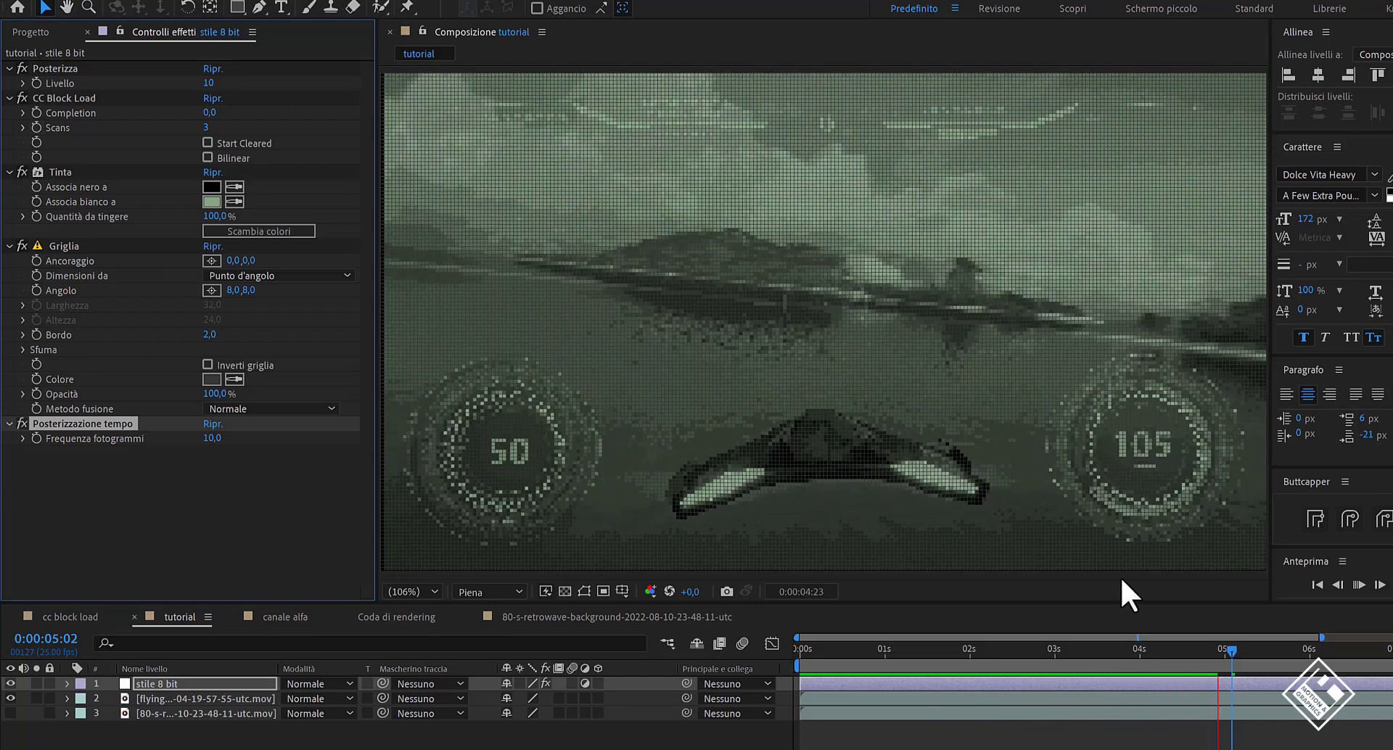
key("space")
Scrub through the tinted clip, then select the flying-racing footage layer.
left_click(1177, 650)
left_click_drag(1142, 646, 811, 648)
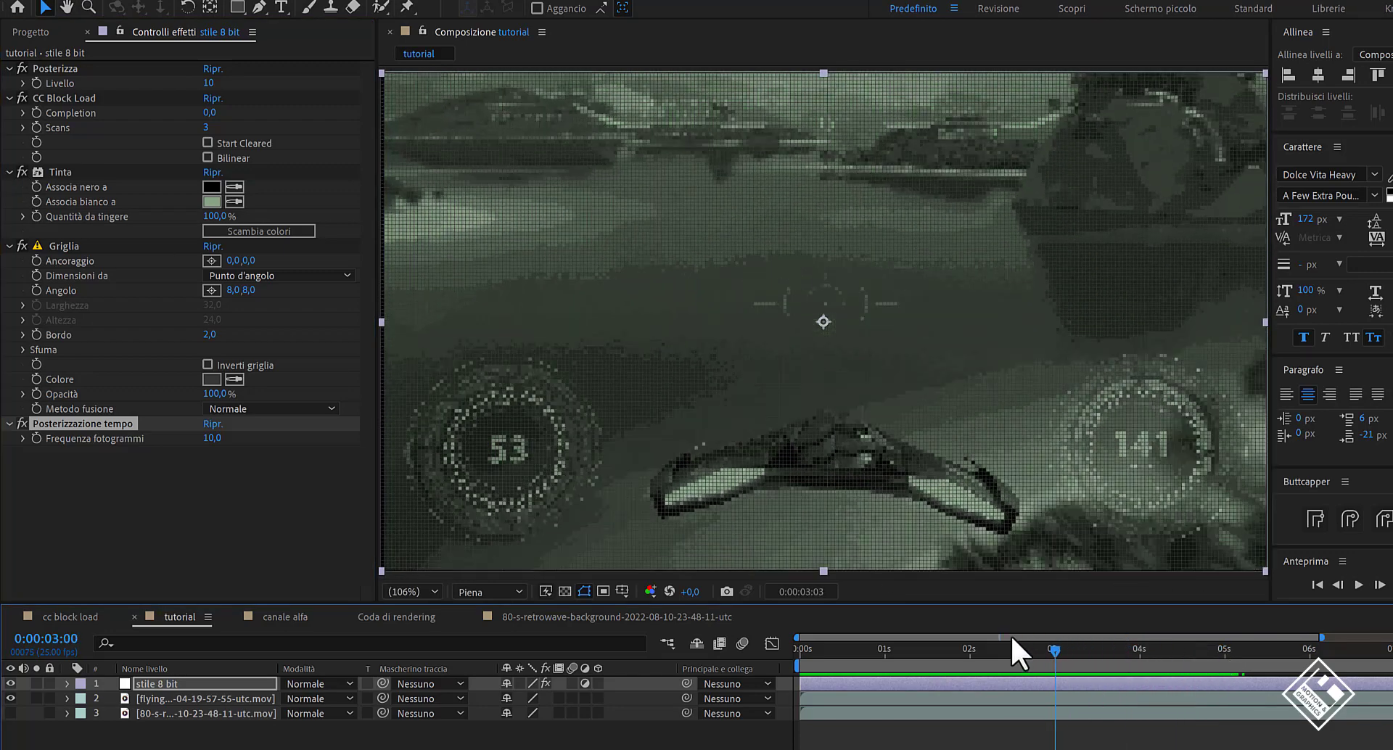
key("space")
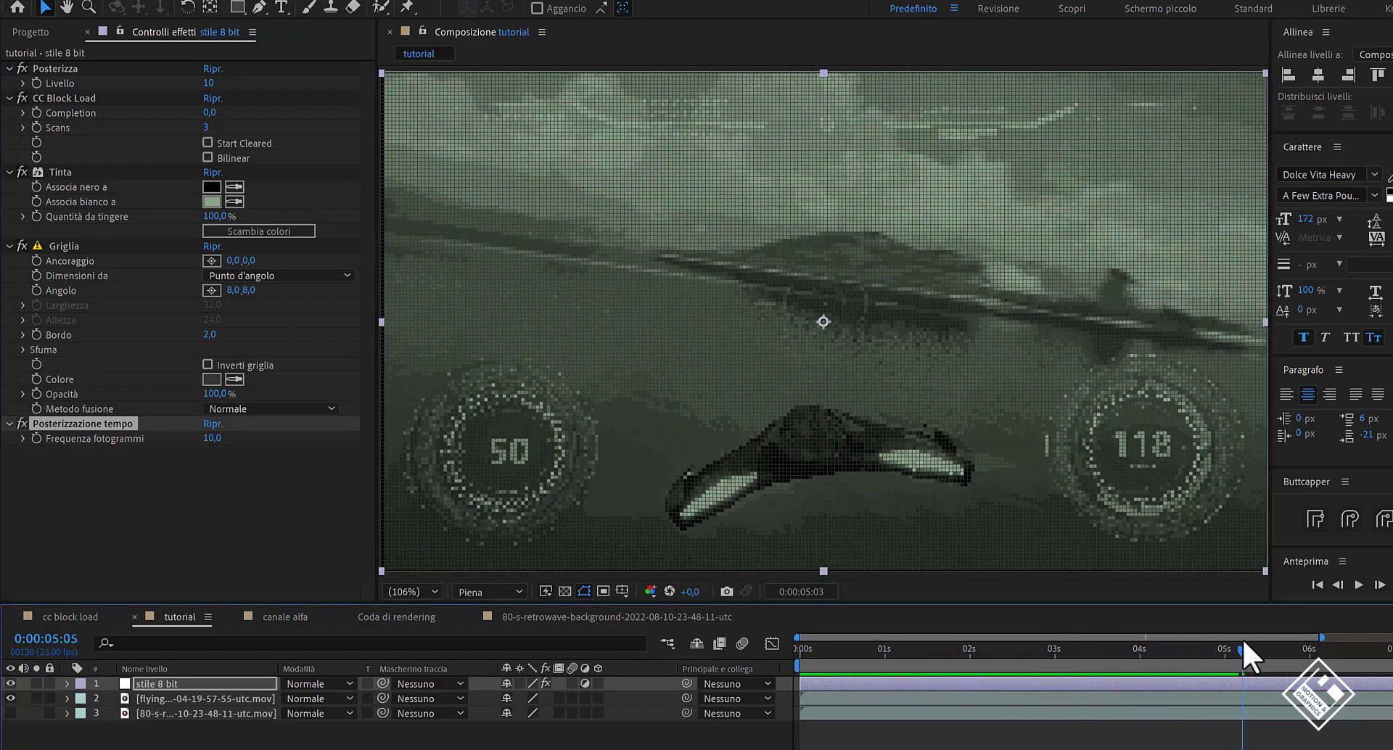
left_click_drag(1104, 638, 1018, 638)
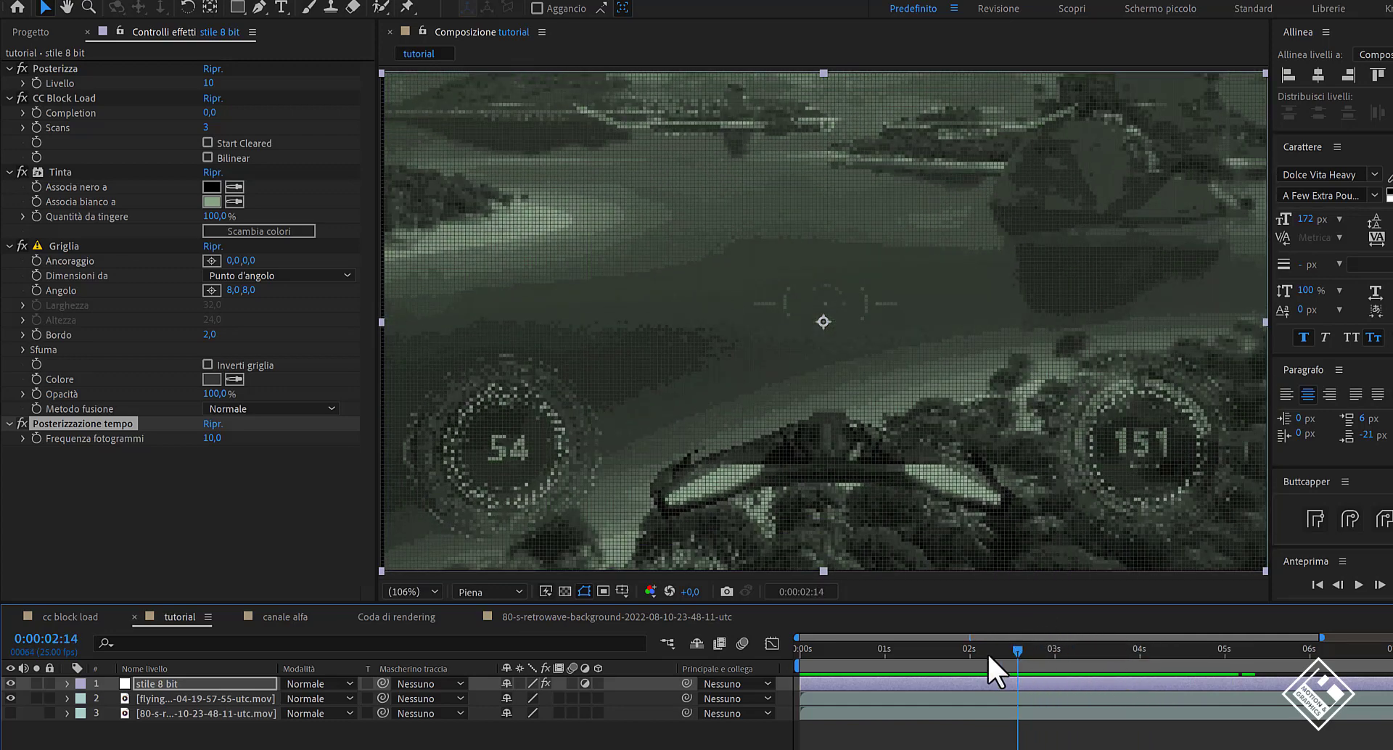
left_click_drag(1014, 648, 778, 639)
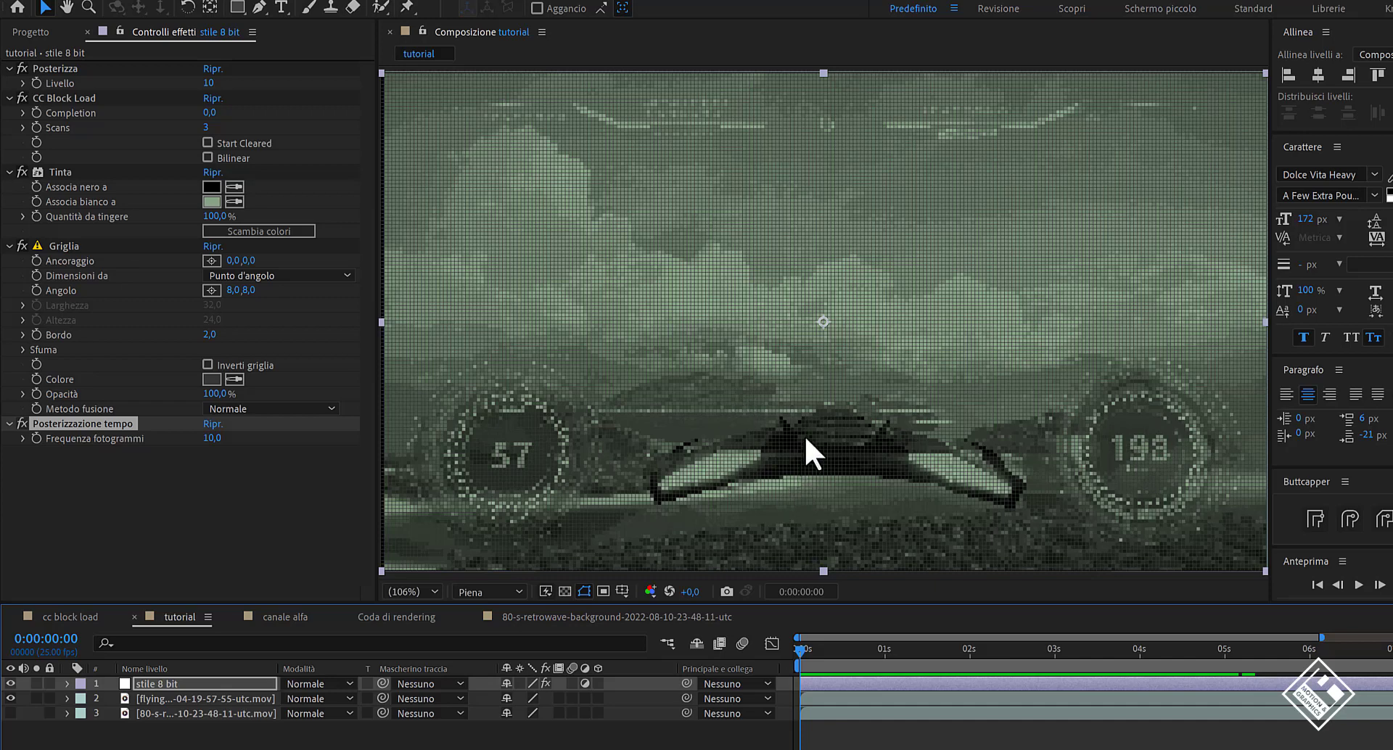
left_click_drag(798, 648, 903, 654)
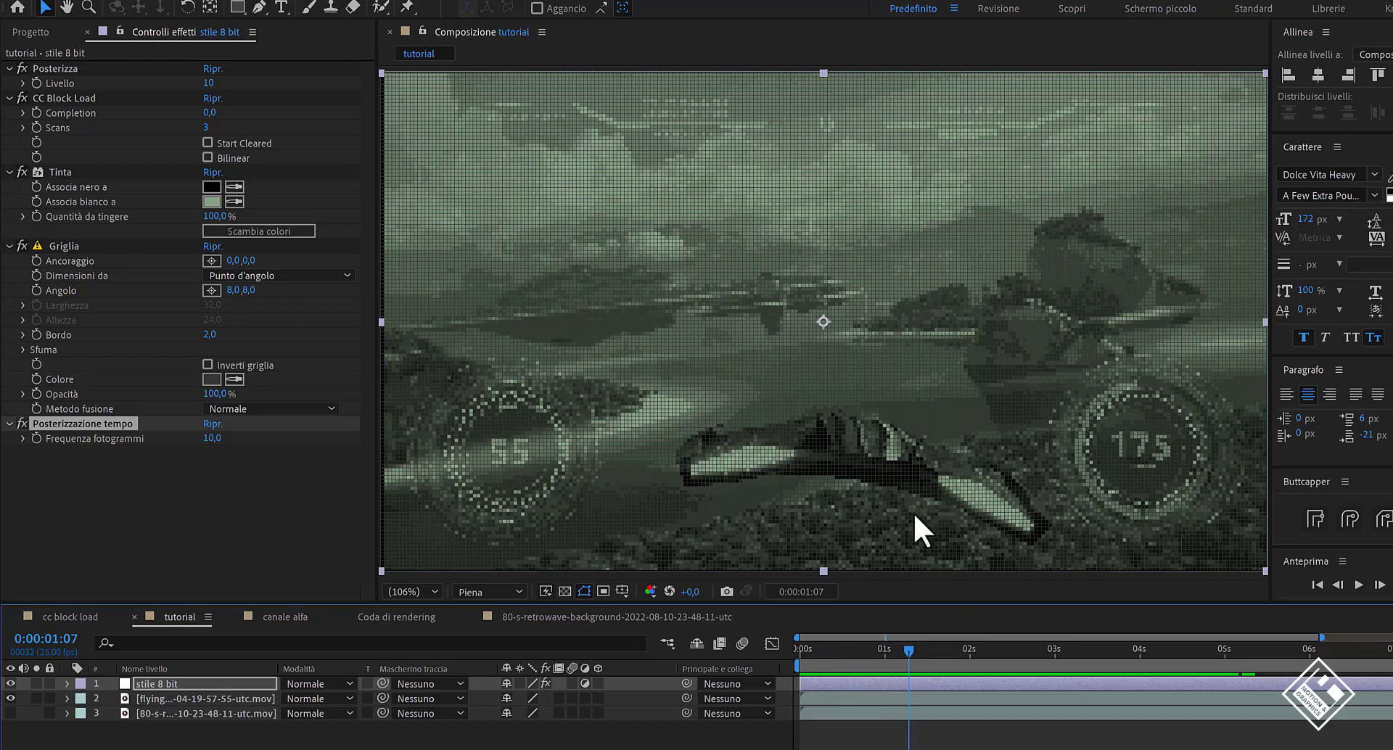
left_click(148, 694)
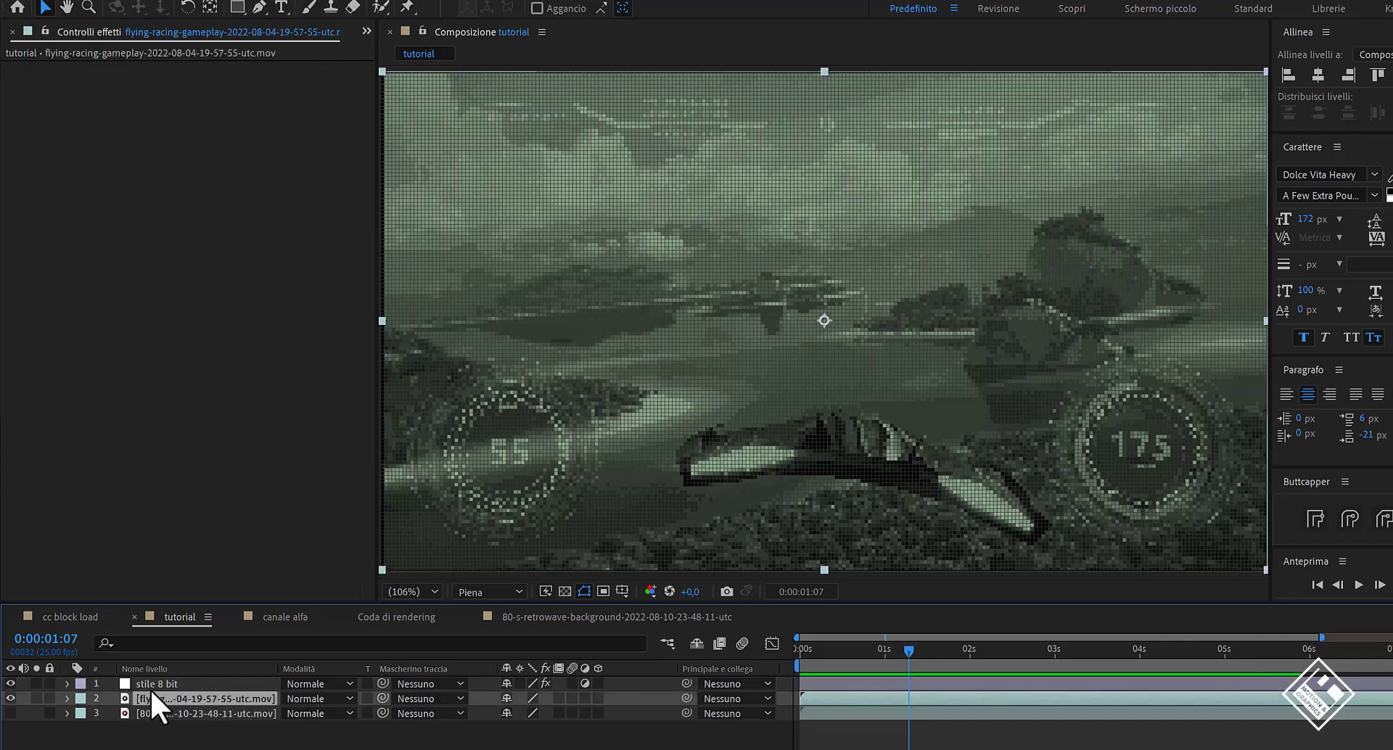
Blur the racing footage with Controllo sfocatura at 6, then switch off Tinta on stile 8 bit.
key("ctrl+space")
type("controllo ")
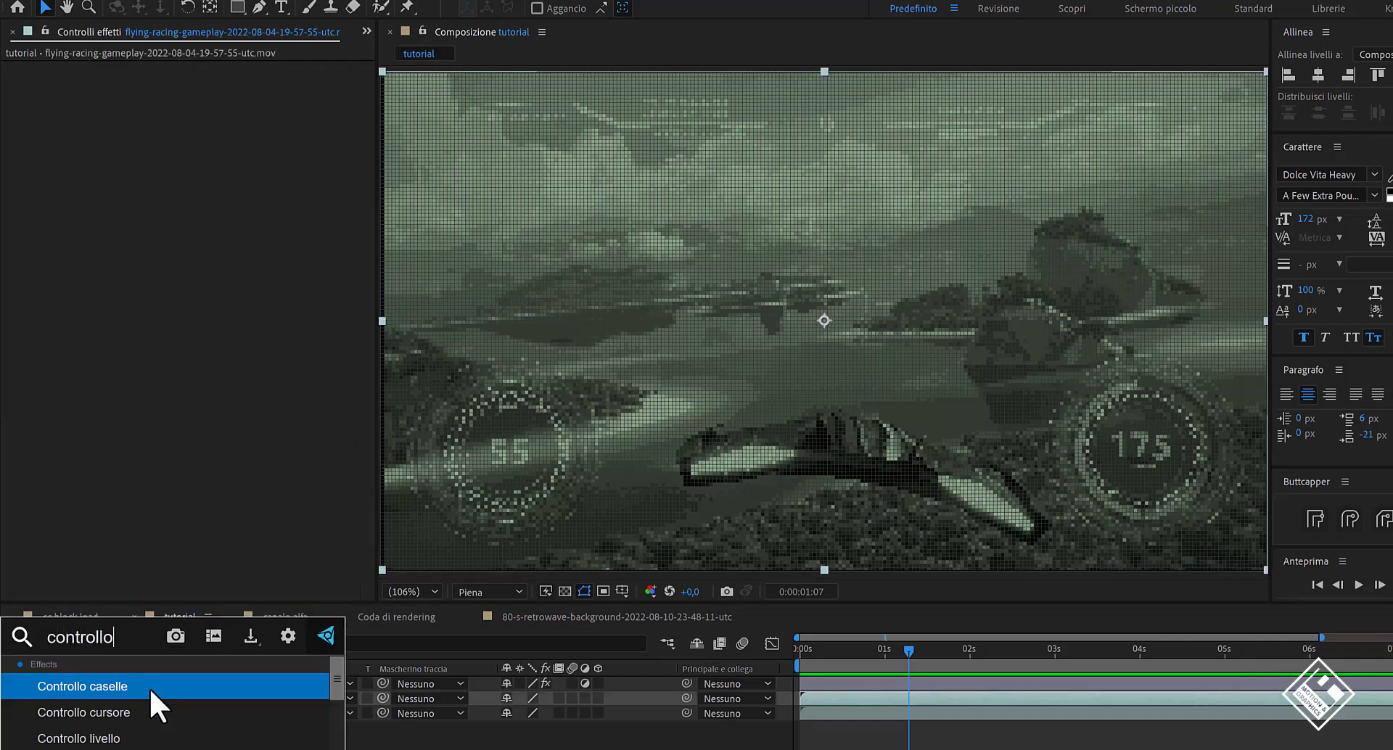
type("s")
key("Down")
key("Return")
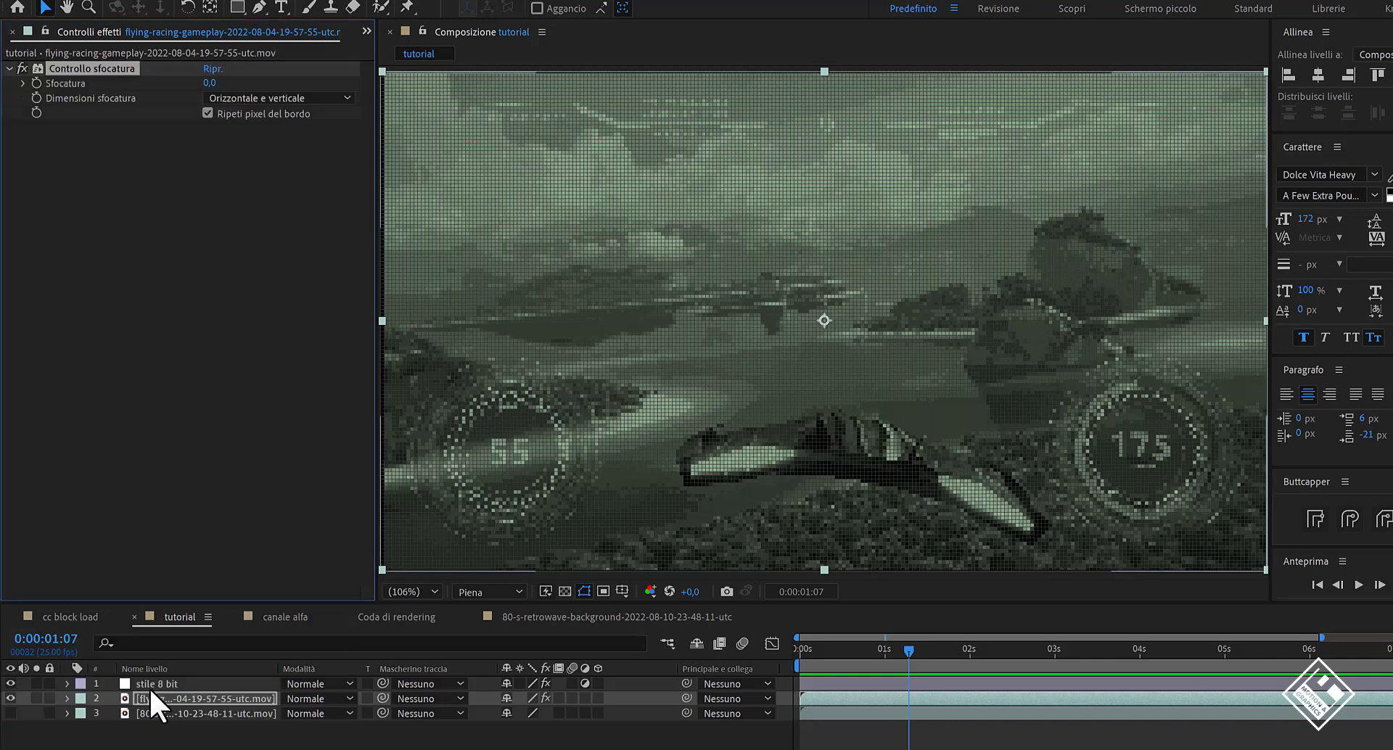
left_click(214, 81)
type("6")
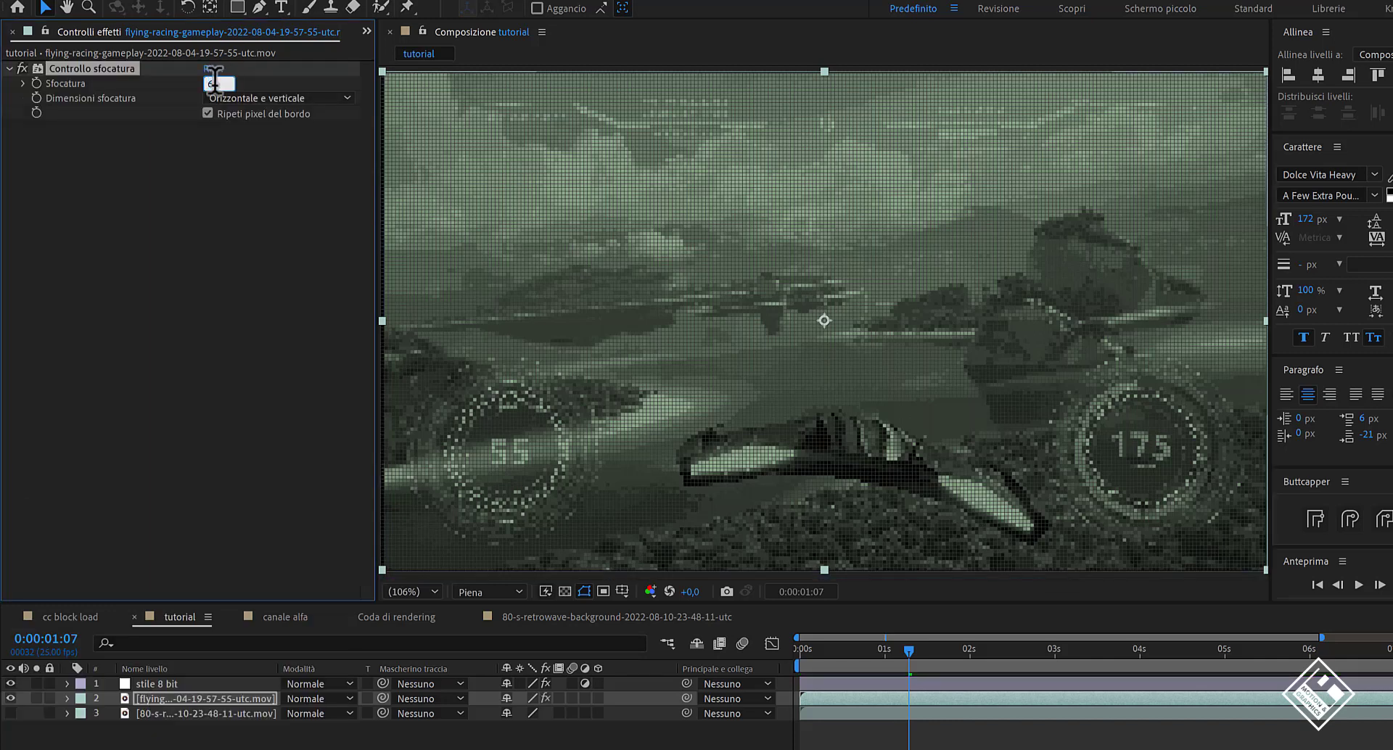
key("Return")
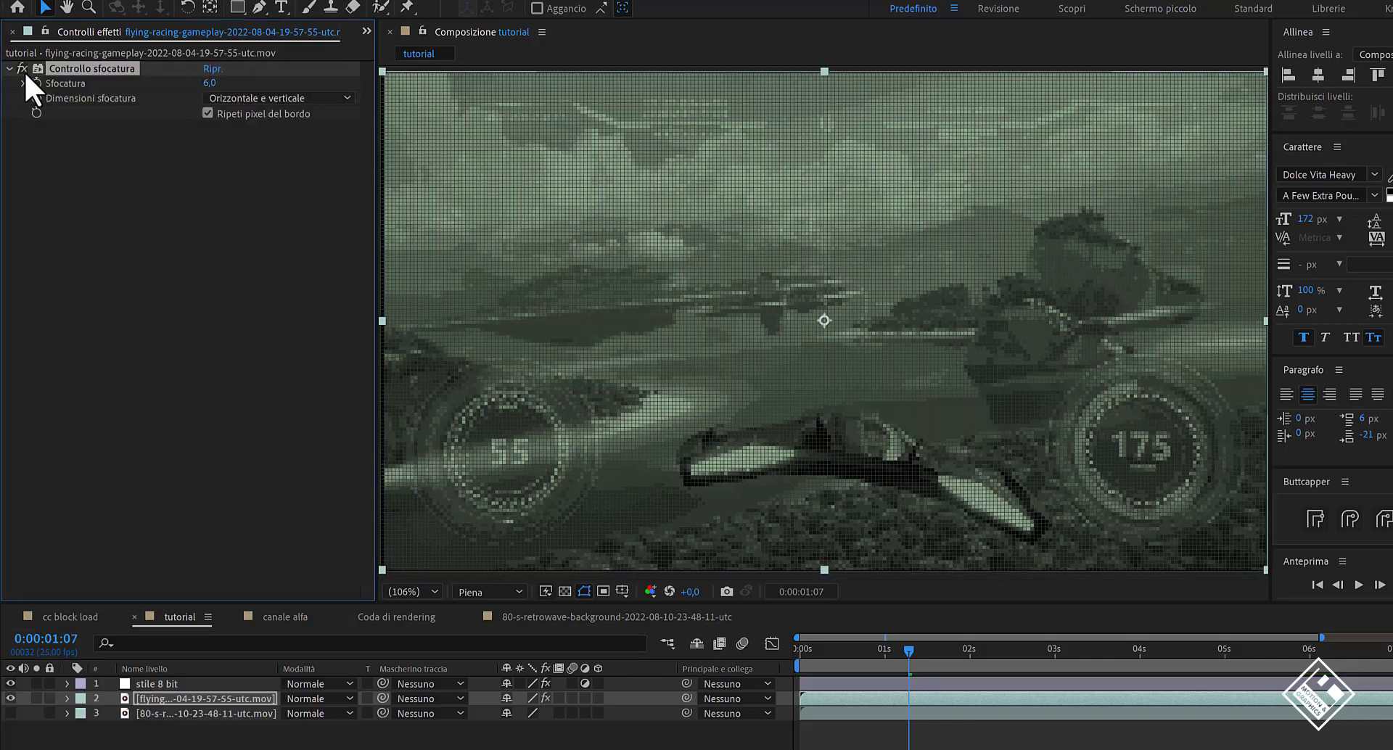
left_click(23, 69)
left_click(22, 69)
left_click(22, 68)
left_click(22, 68)
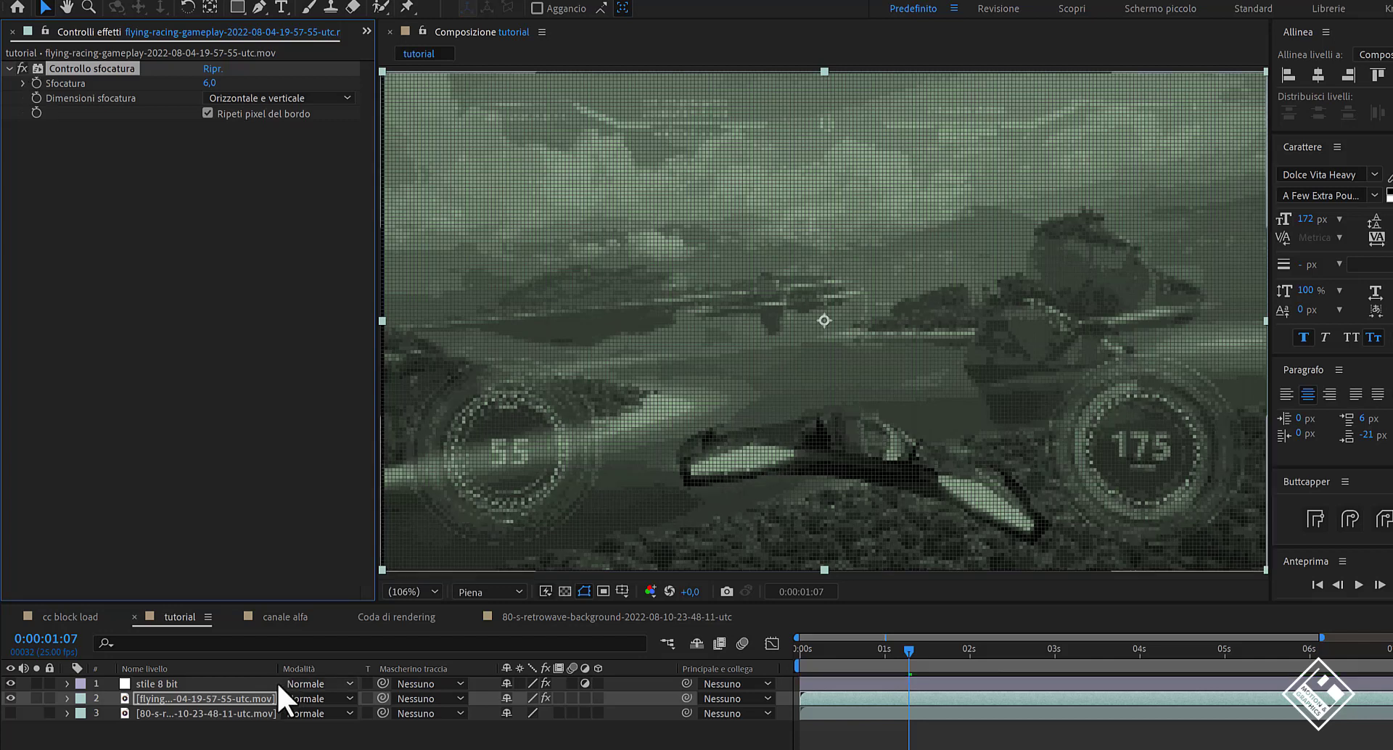
left_click(186, 683)
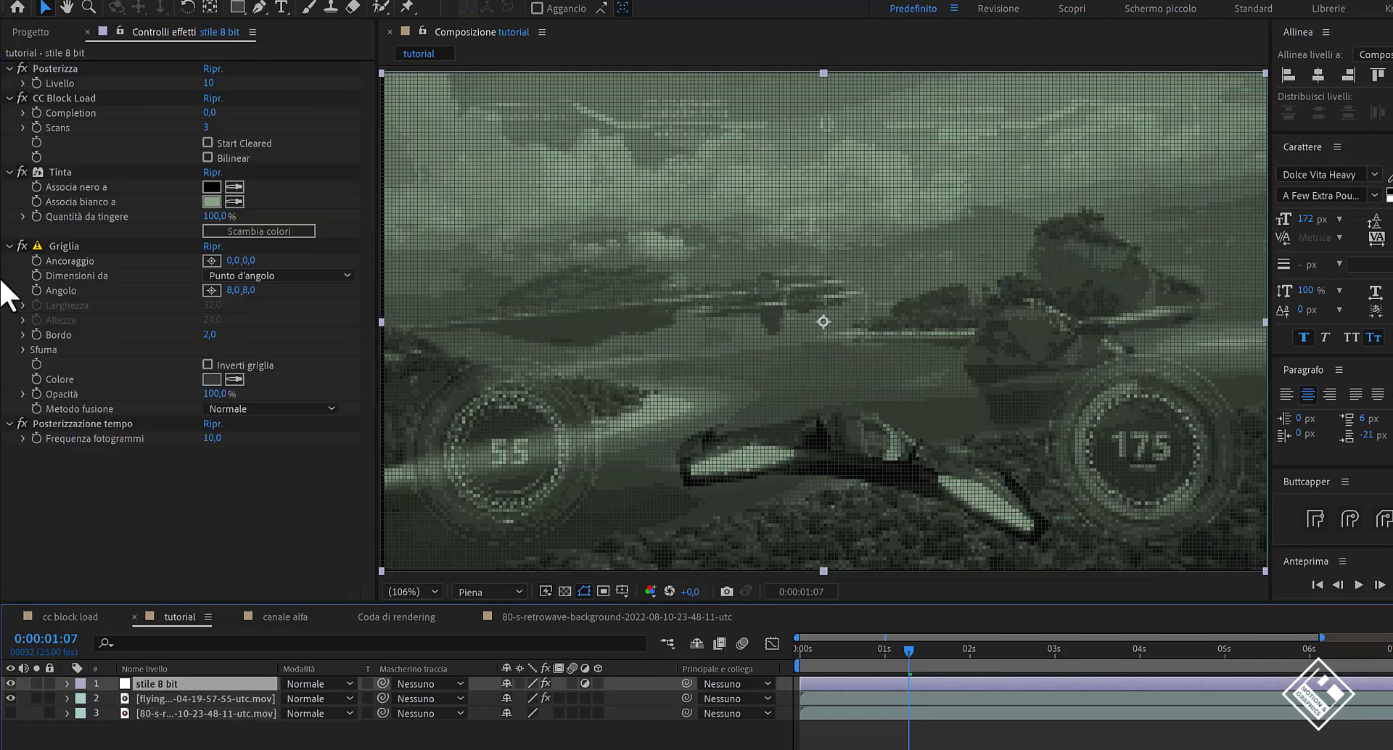
left_click(22, 172)
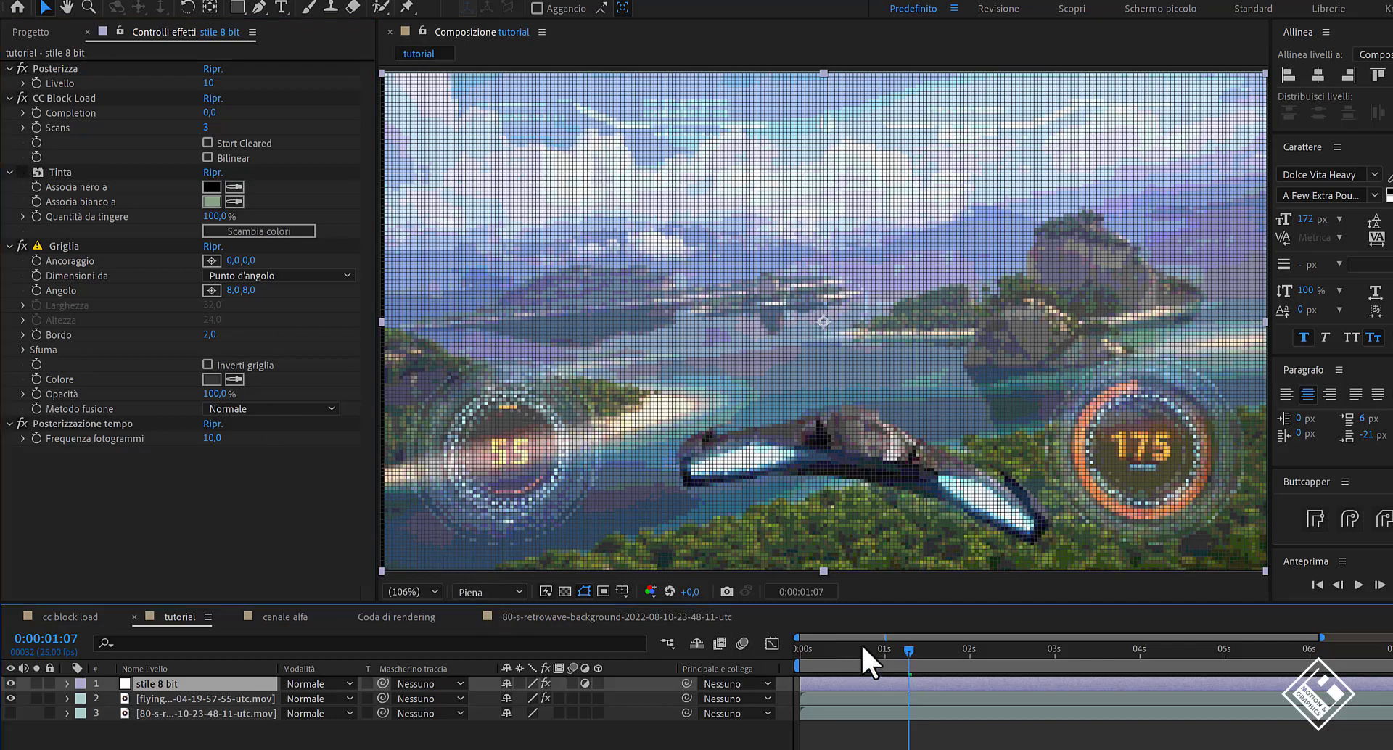
Preview the full-colour result, then collapse and select all five 8-bit effects.
key("space")
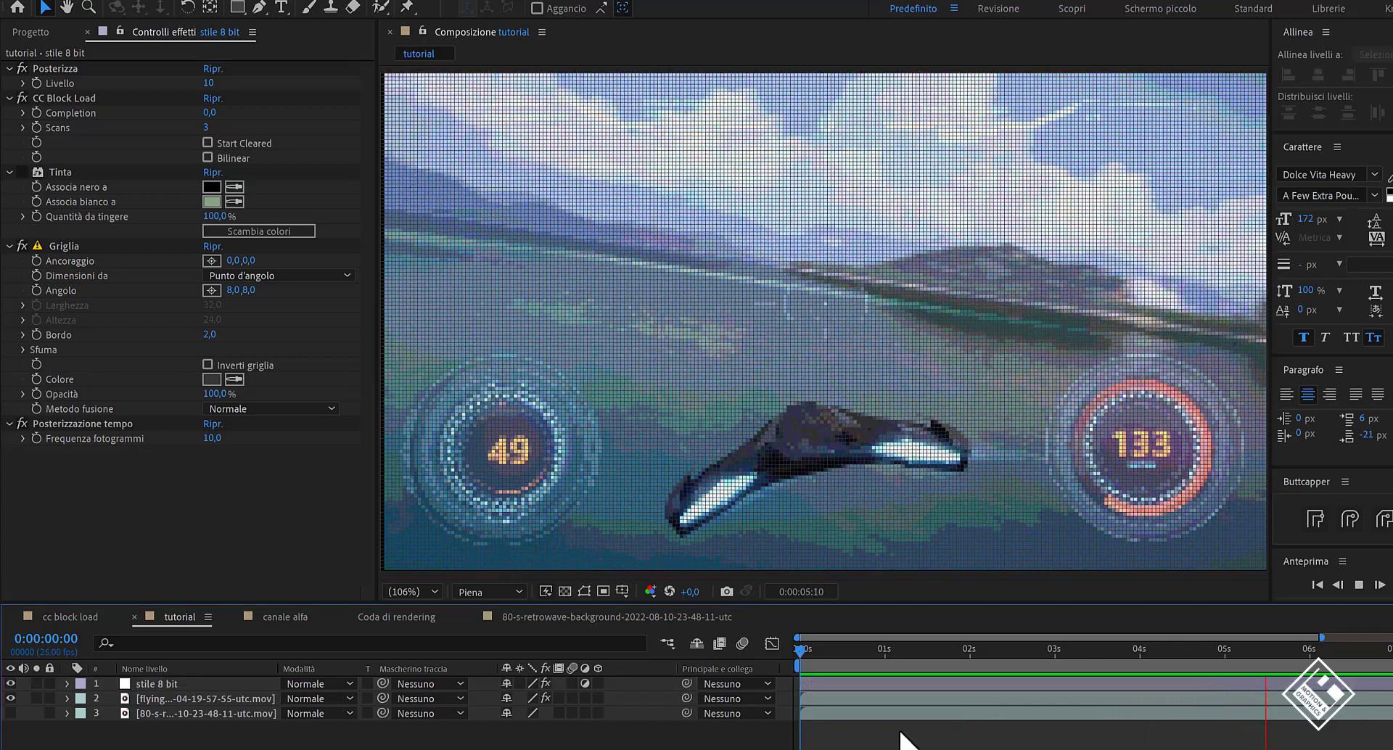
key("space")
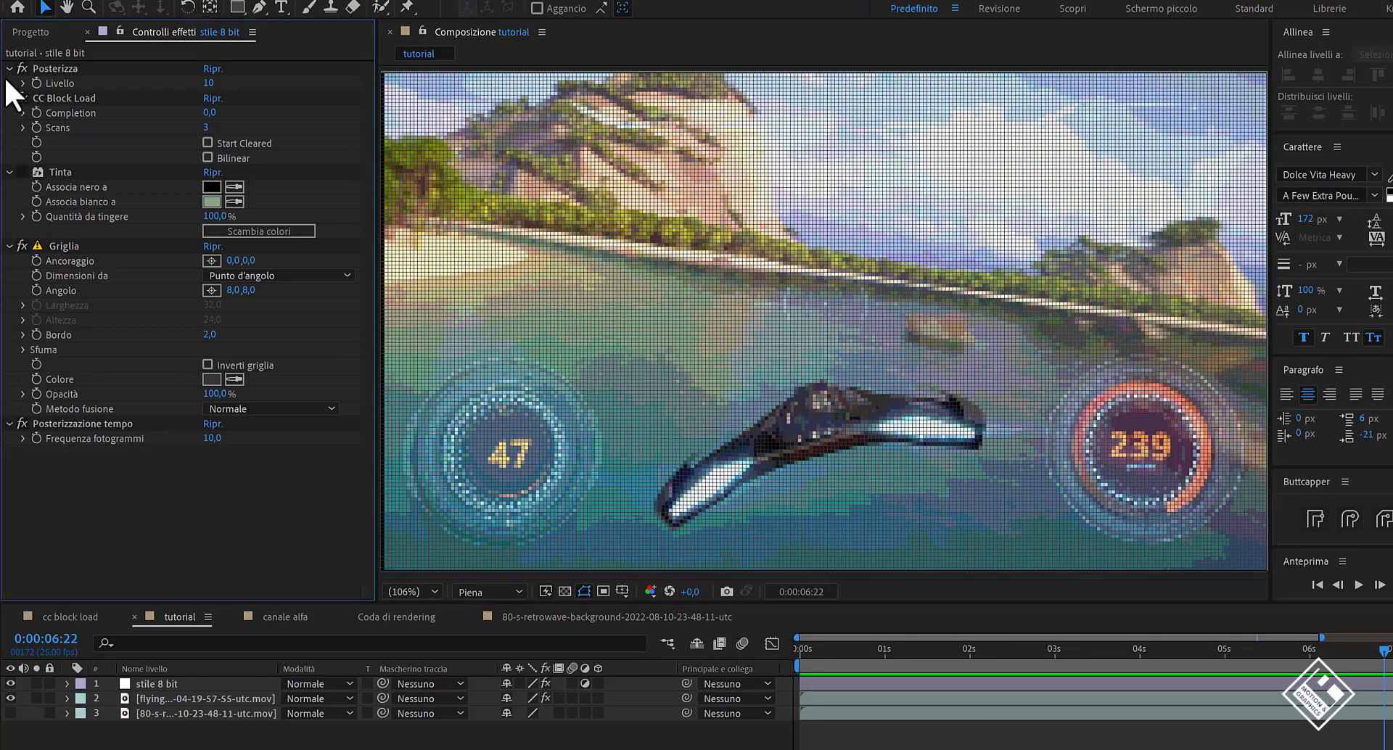
left_click(10, 68)
left_click(9, 82)
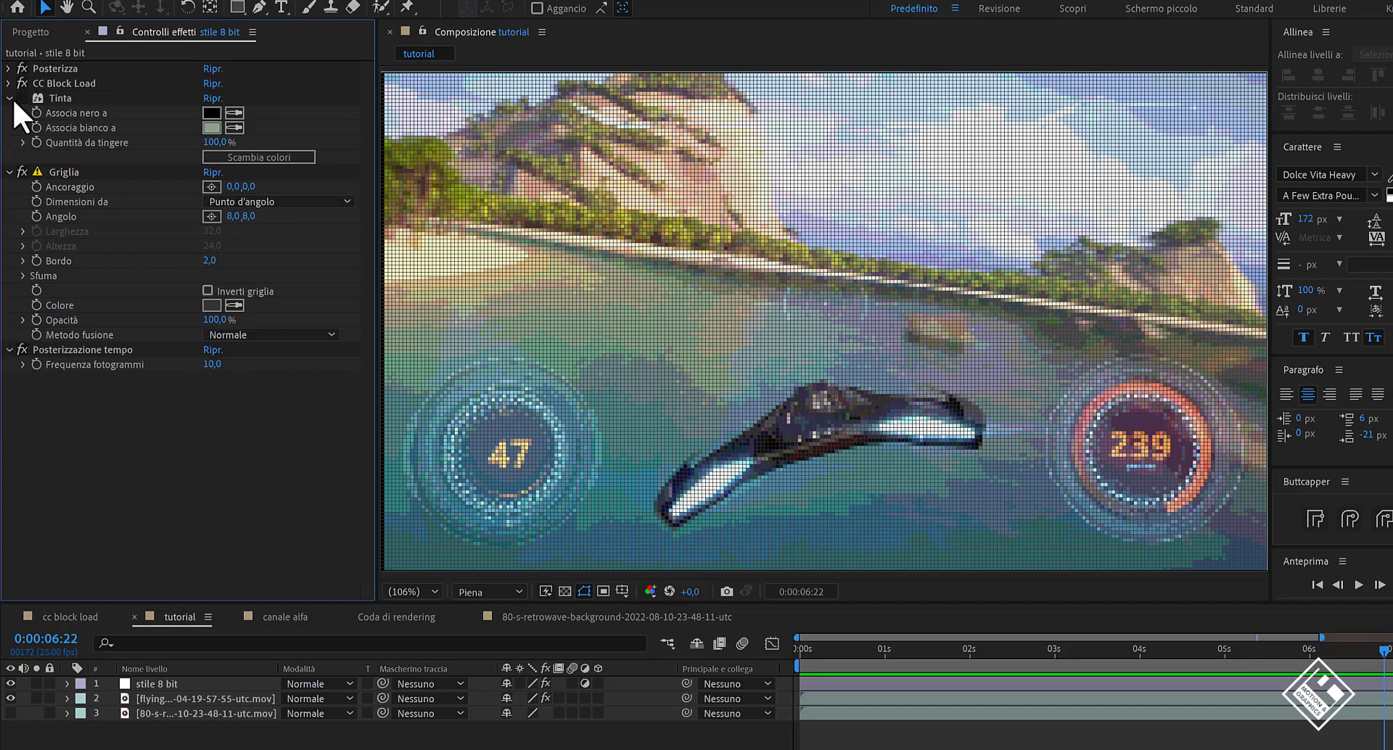
left_click(8, 98)
left_click(9, 112)
left_click(8, 128)
left_click(72, 67)
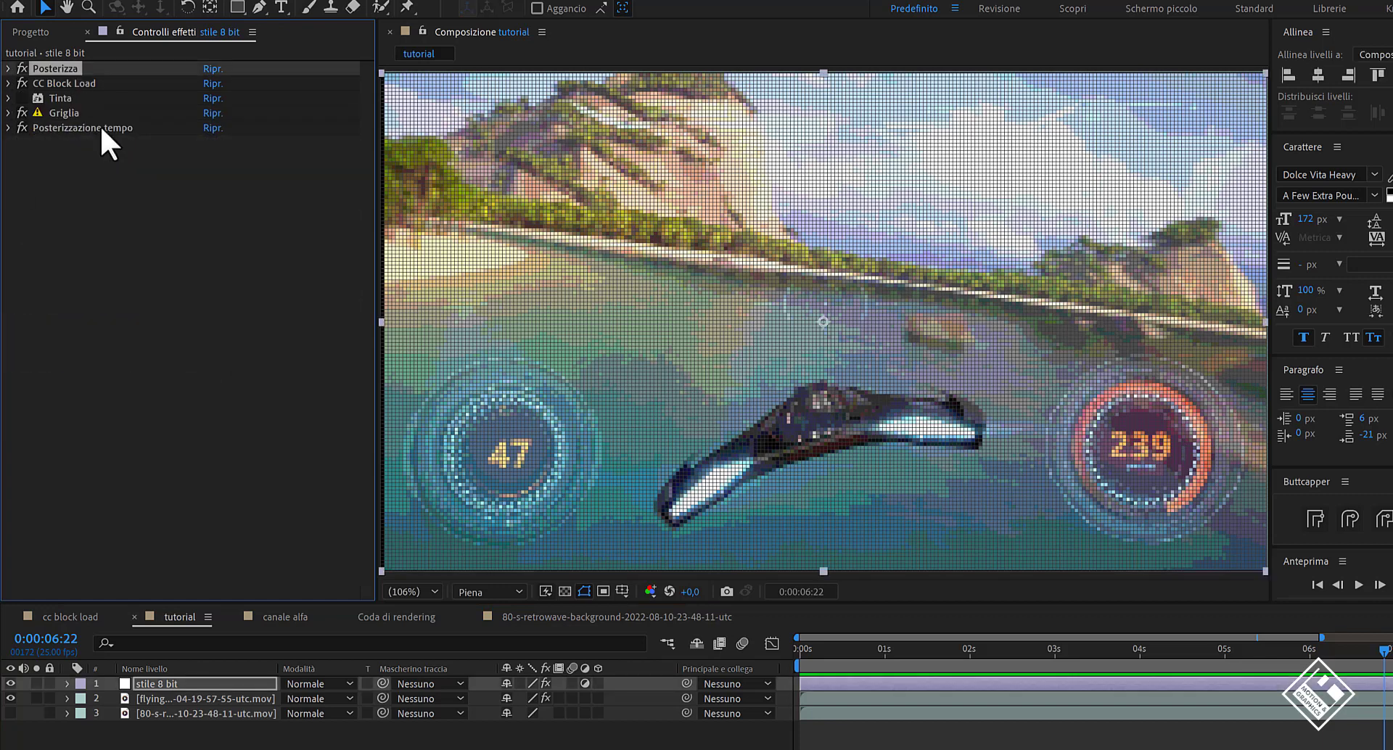
left_click(99, 126, "shift")
Save the effects as an animation preset, browsing to C:\Programmi\Adobe\Adobe After Effects 2023\Support Files.
left_click(302, 2)
left_click(331, 4)
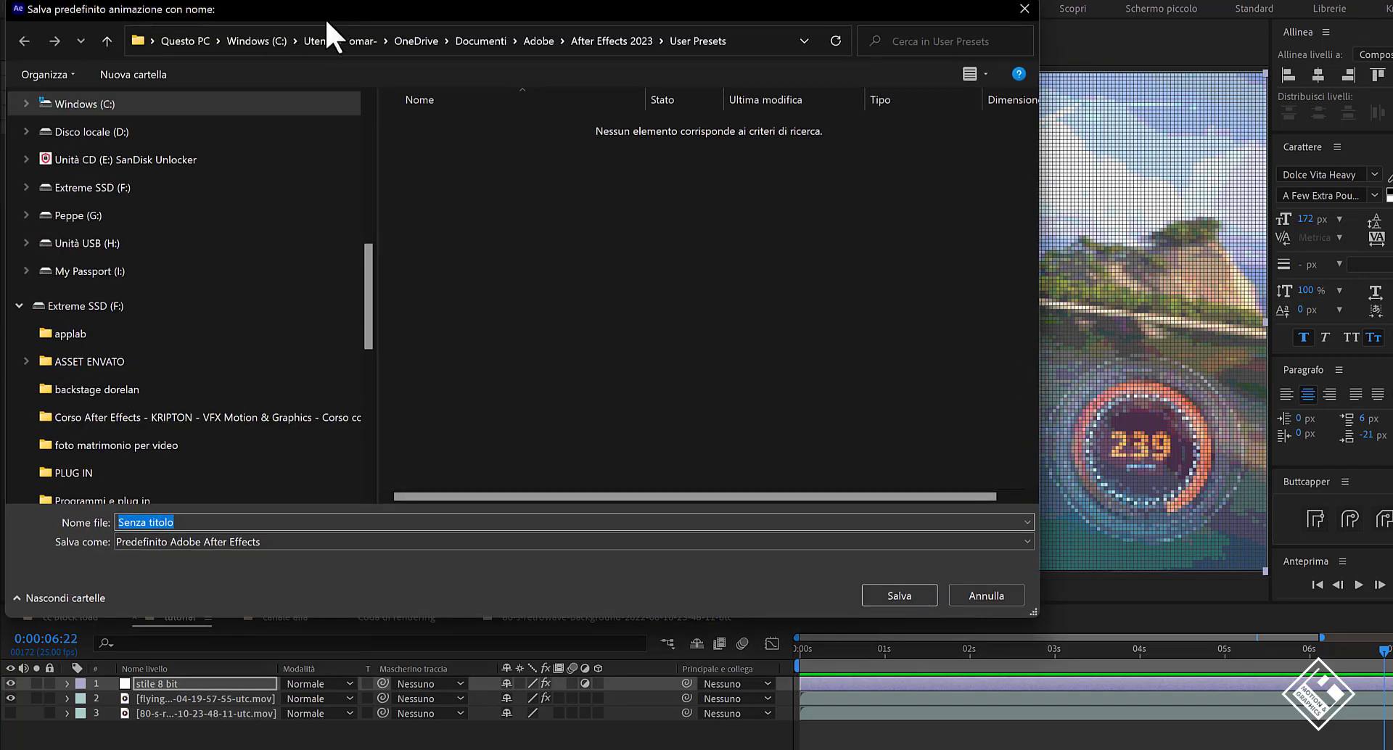
scroll(175, 298, "up", 3)
scroll(84, 330, "up", 2)
left_click(84, 340)
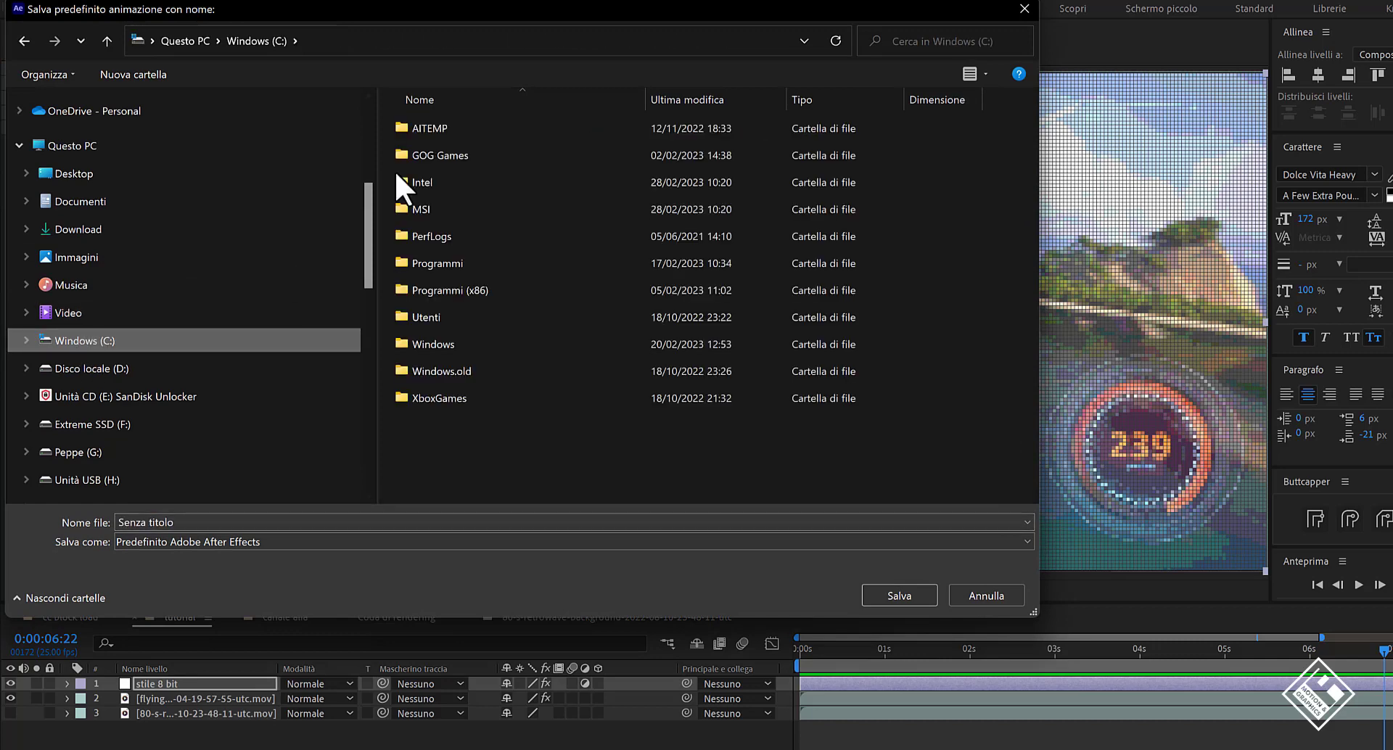
double_click(437, 263)
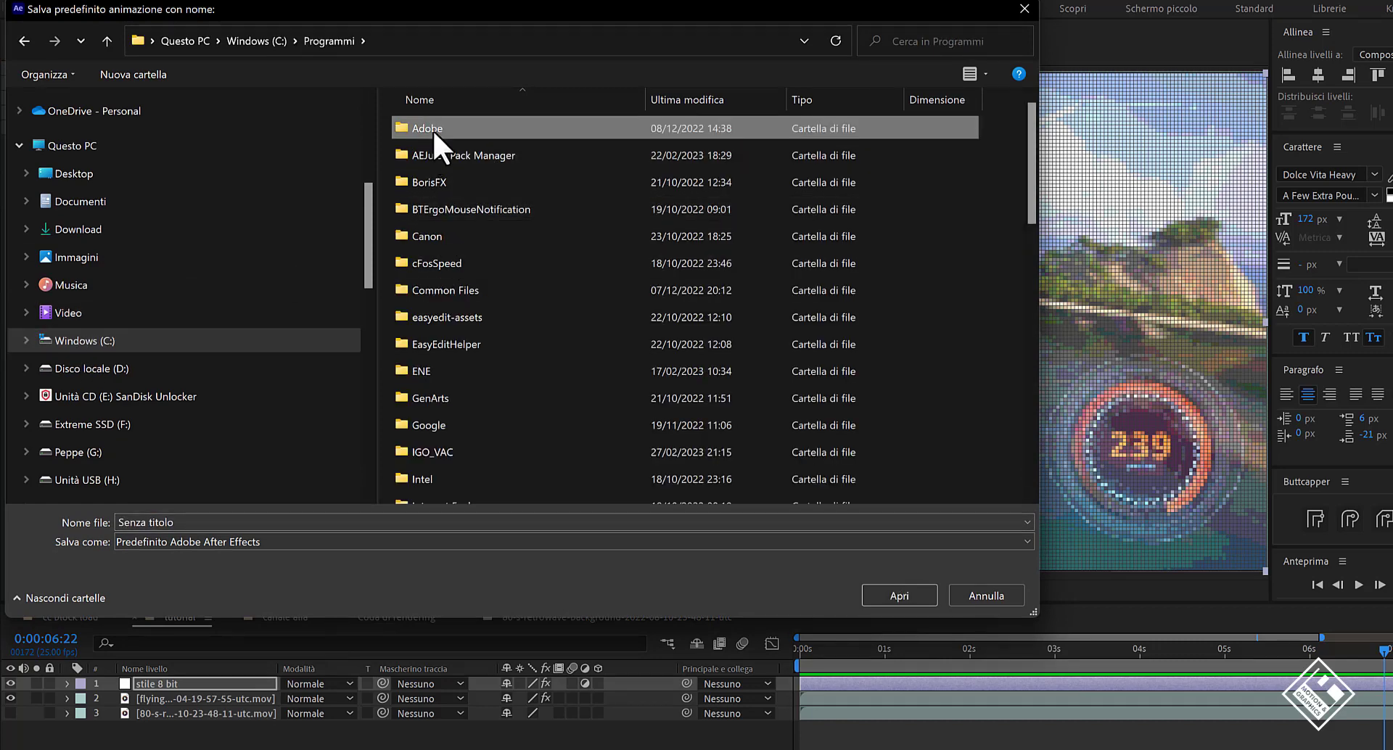
double_click(432, 129)
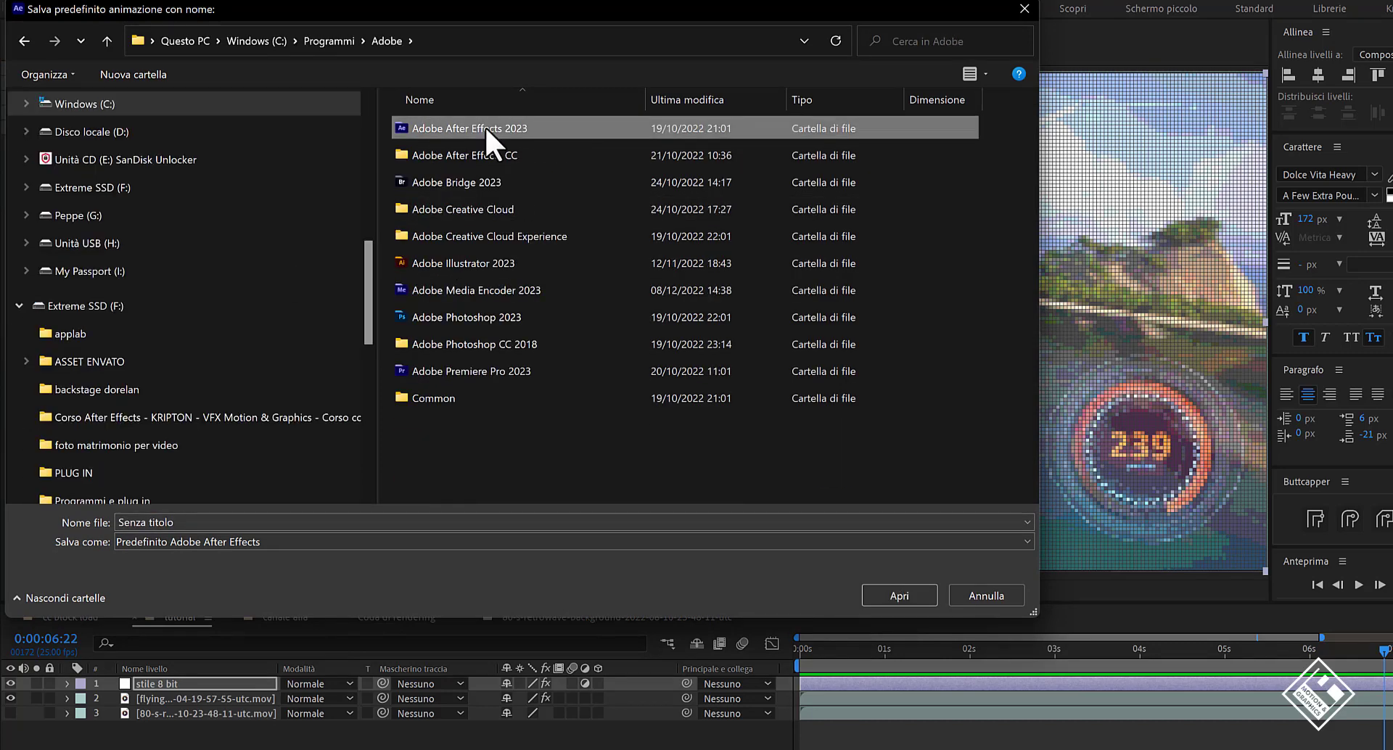
double_click(485, 124)
double_click(444, 126)
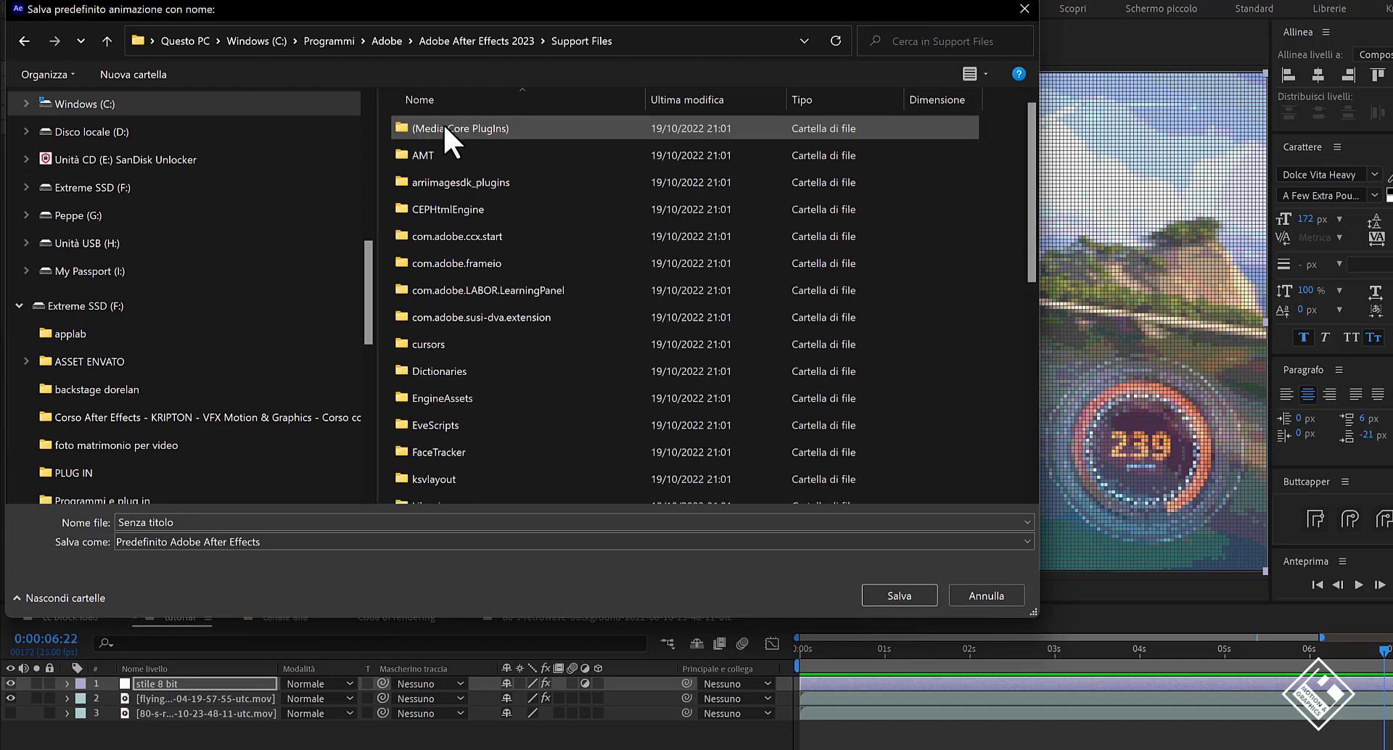
Open the Presets folder inside Support Files as the preset location.
scroll(468, 268, "down", 2)
scroll(470, 269, "down", 1)
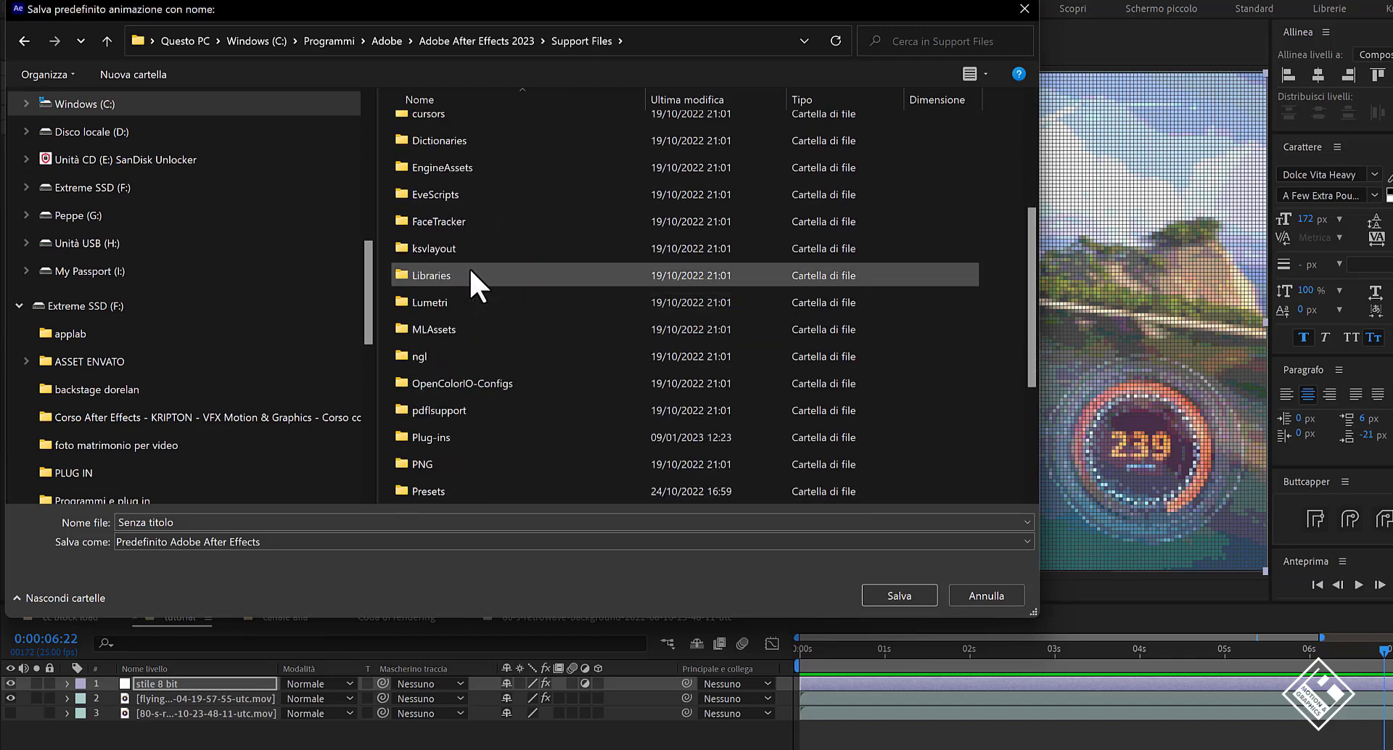
scroll(468, 268, "down", 1)
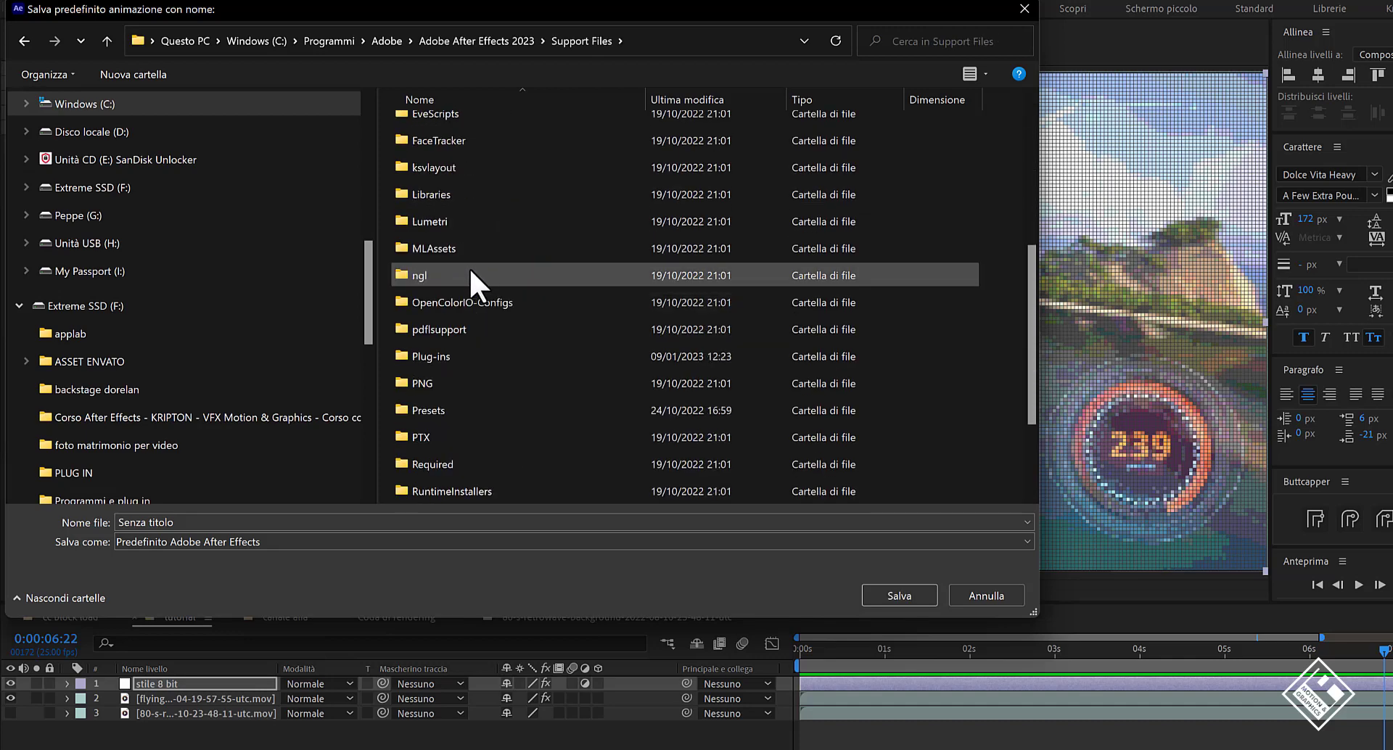
left_click(428, 409)
double_click(428, 408)
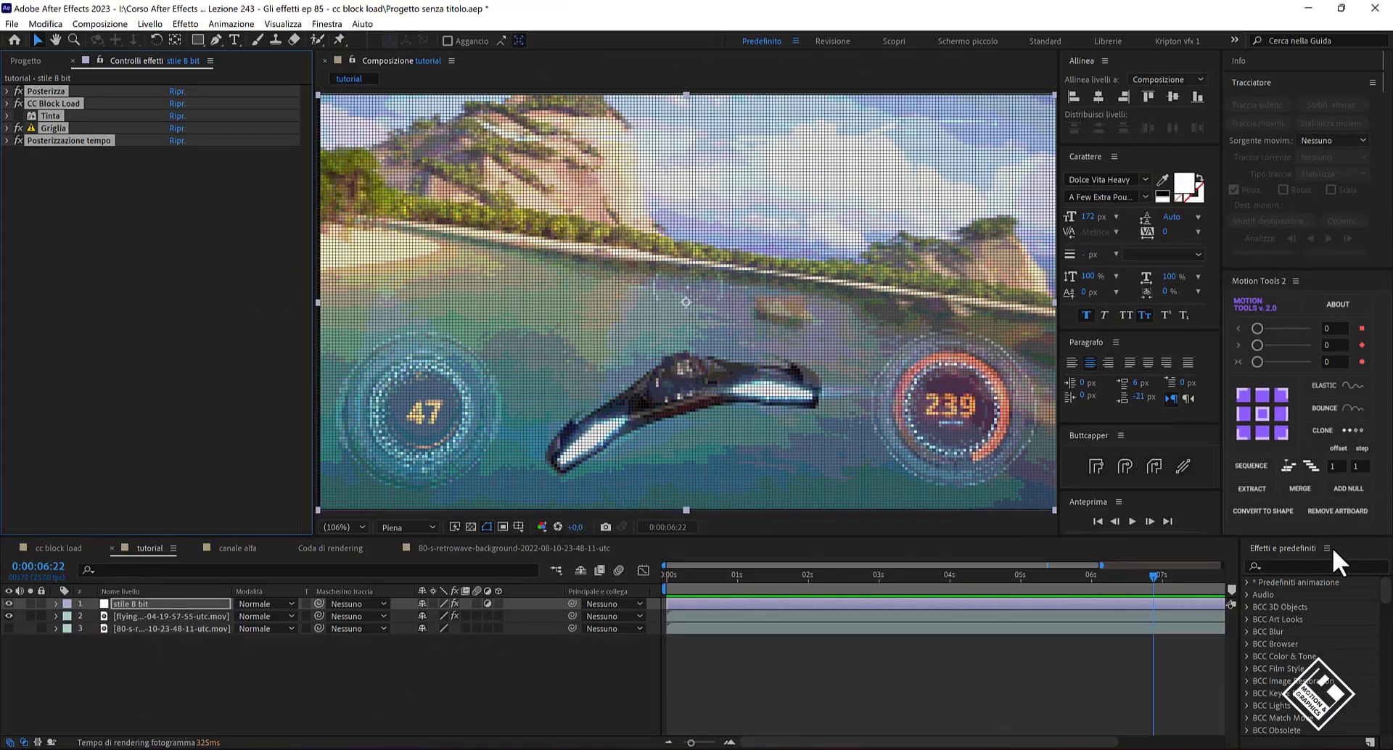
Expand Predefiniti animazione > Personali and switch to the canale alfa composition.
left_click(1328, 548)
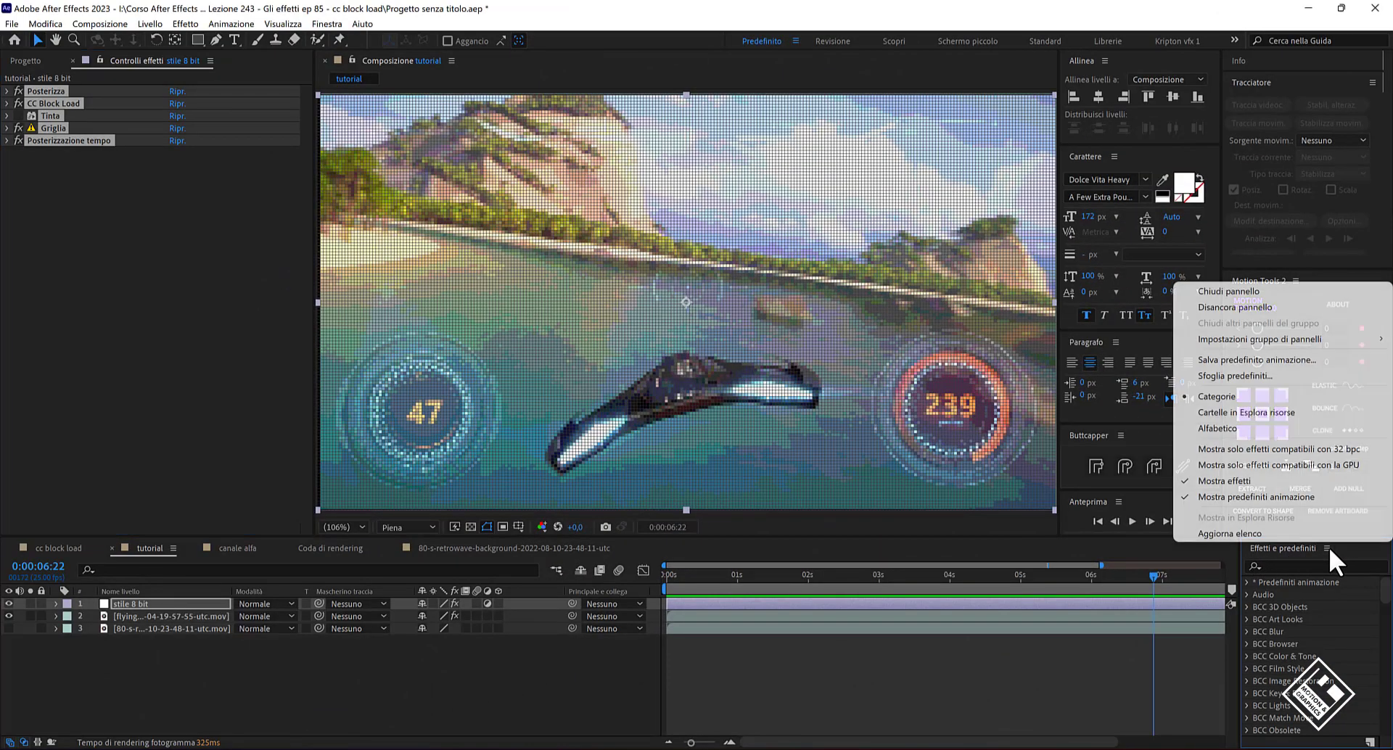
left_click(1260, 537)
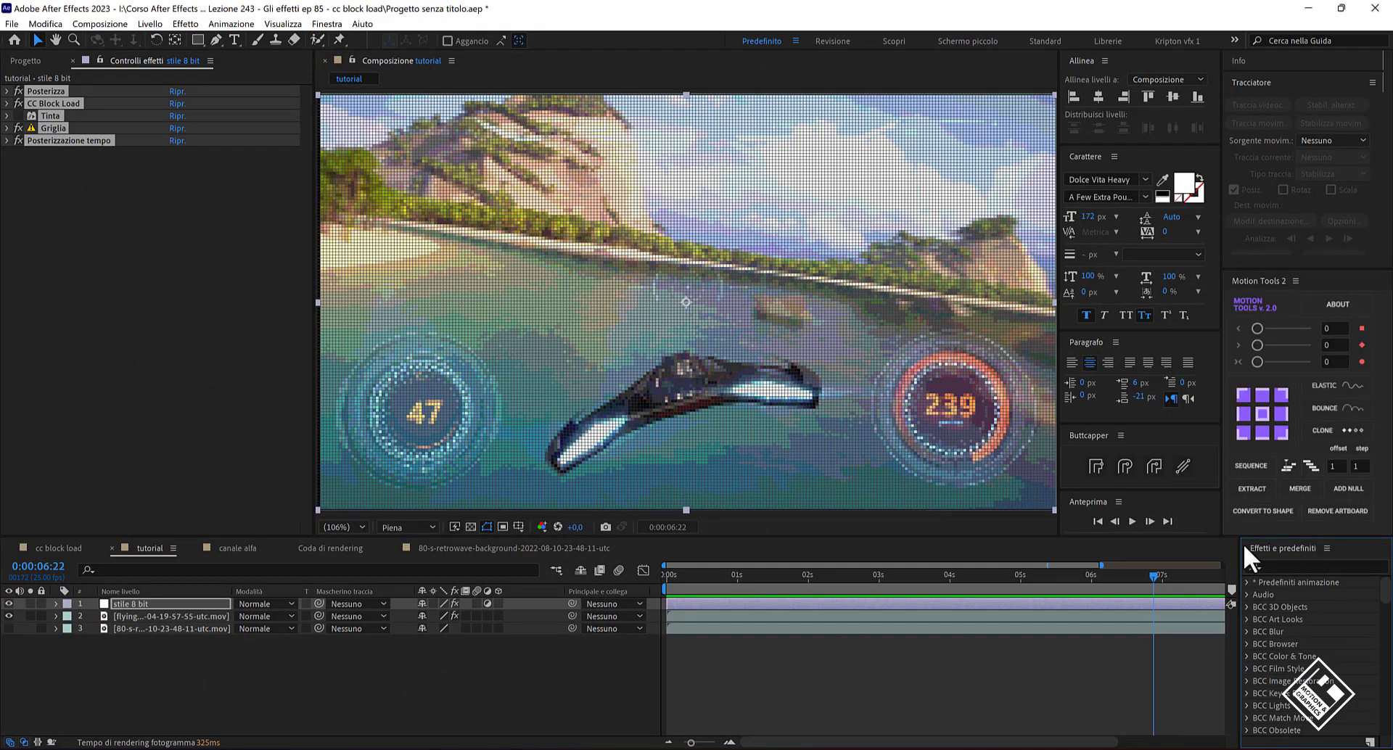
left_click(1248, 581)
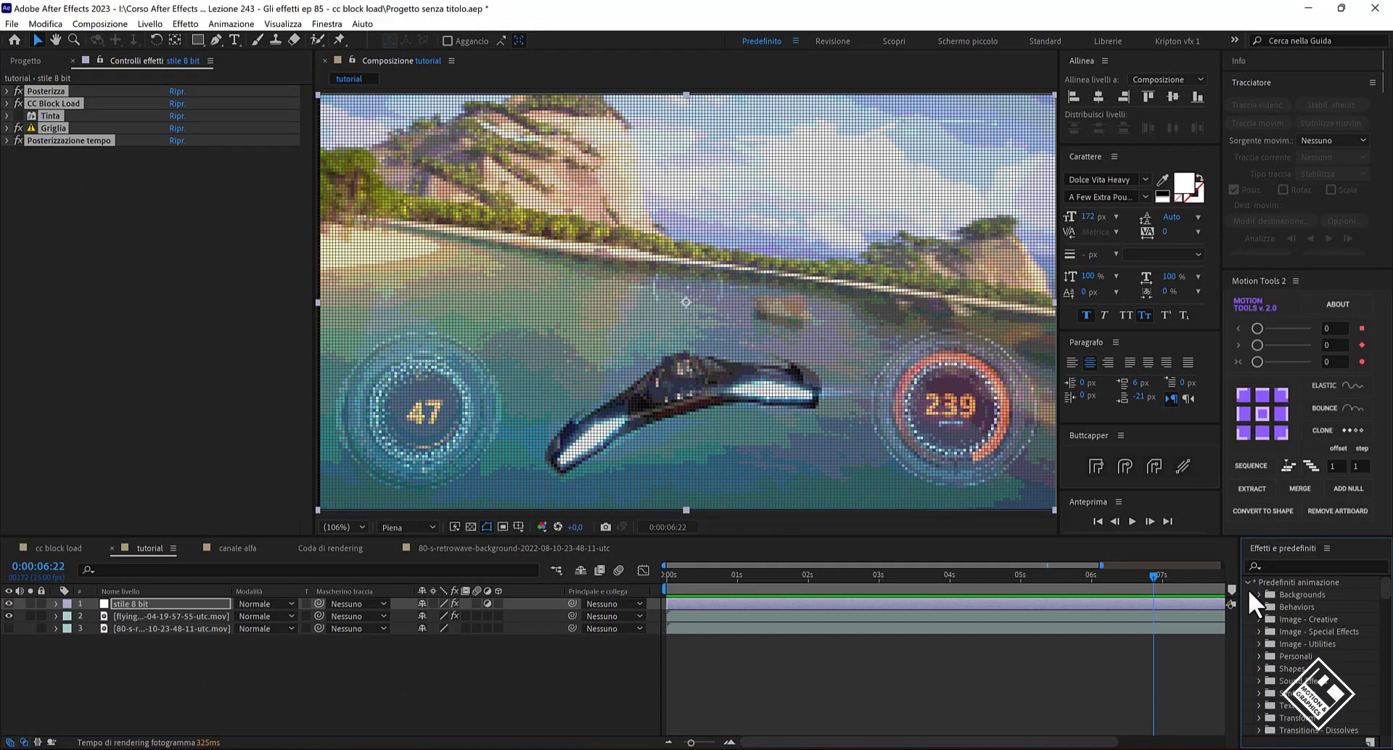
left_click(1260, 655)
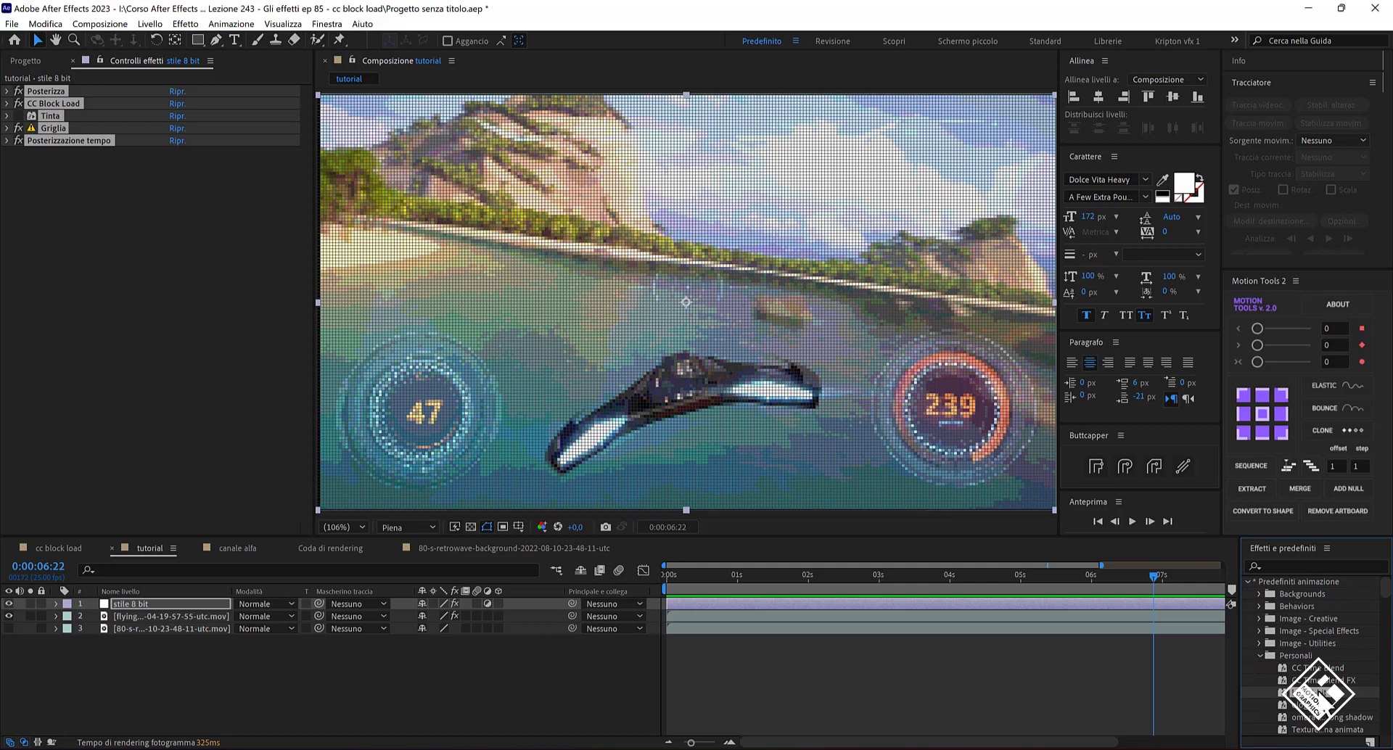
left_click(230, 547)
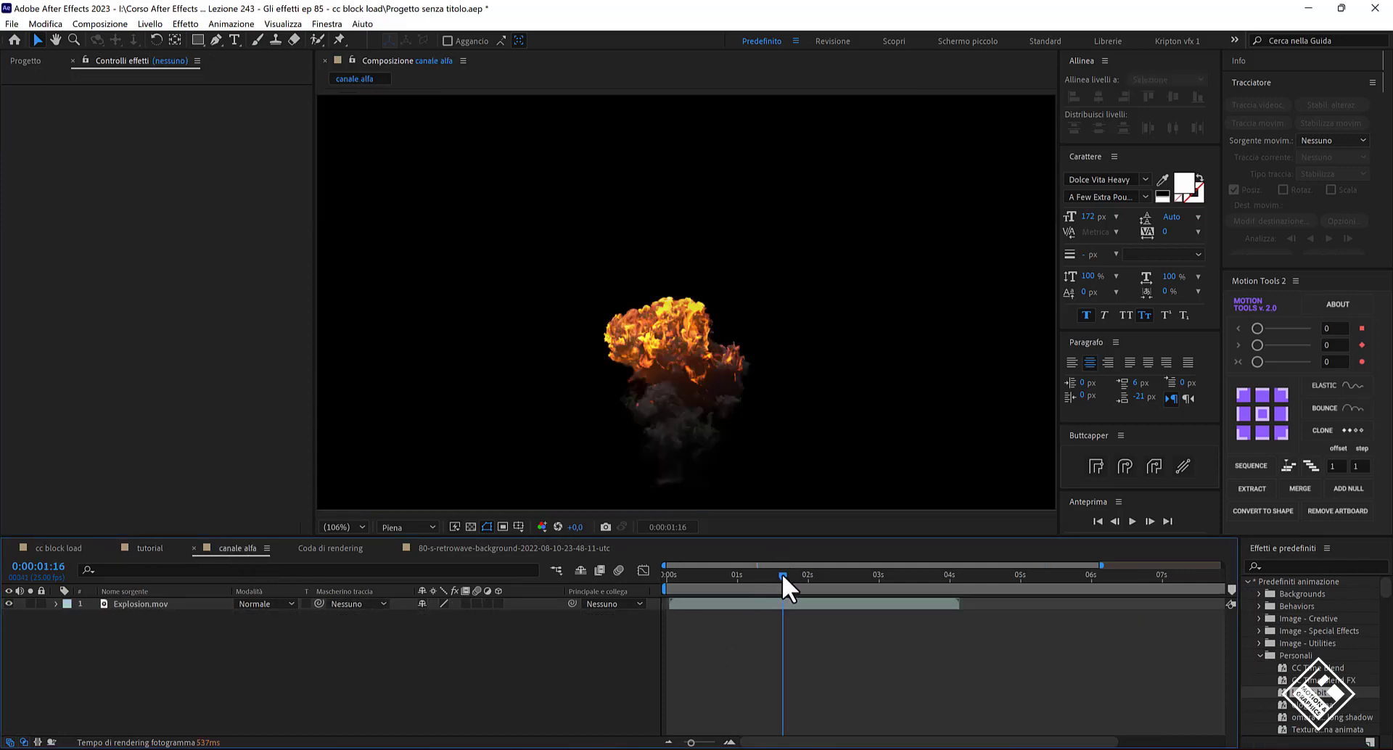
Turn on the transparency grid and zoom in on the explosion.
left_click_drag(782, 573, 814, 581)
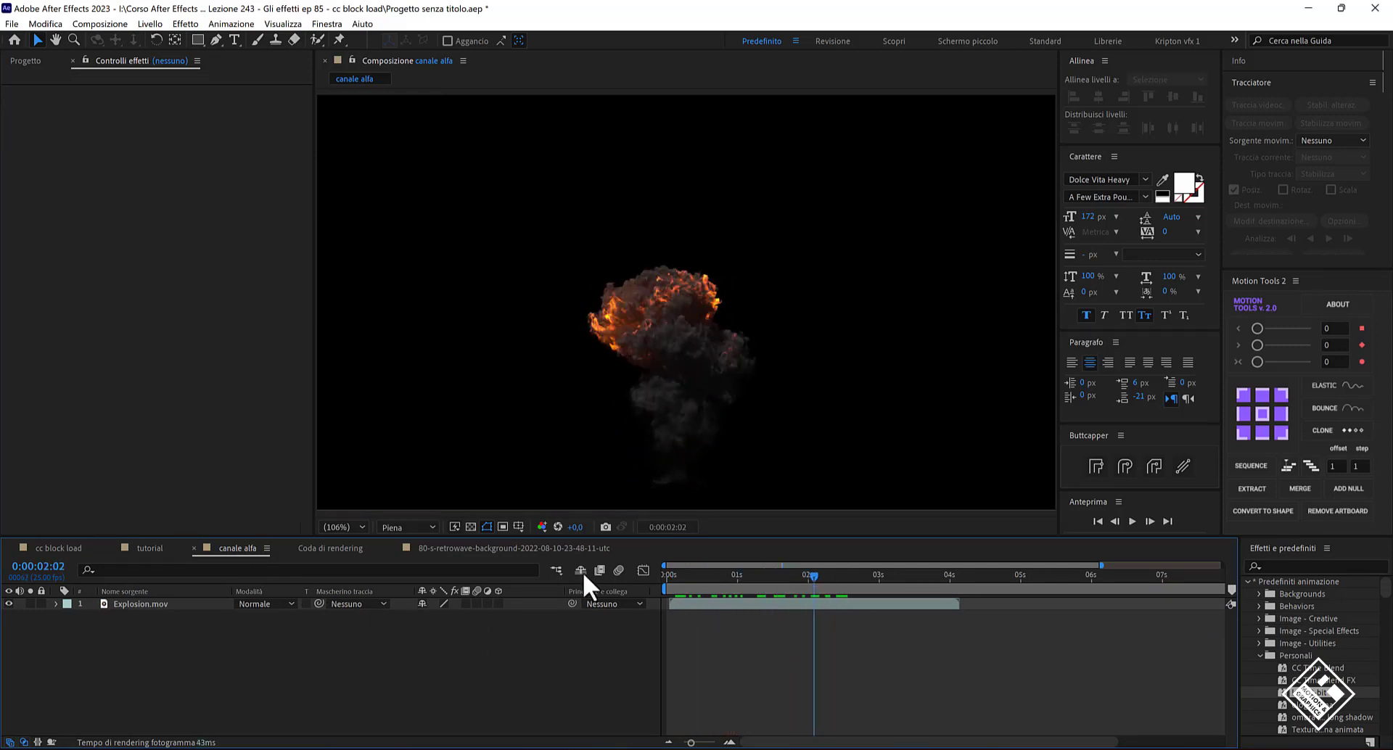
left_click(472, 526)
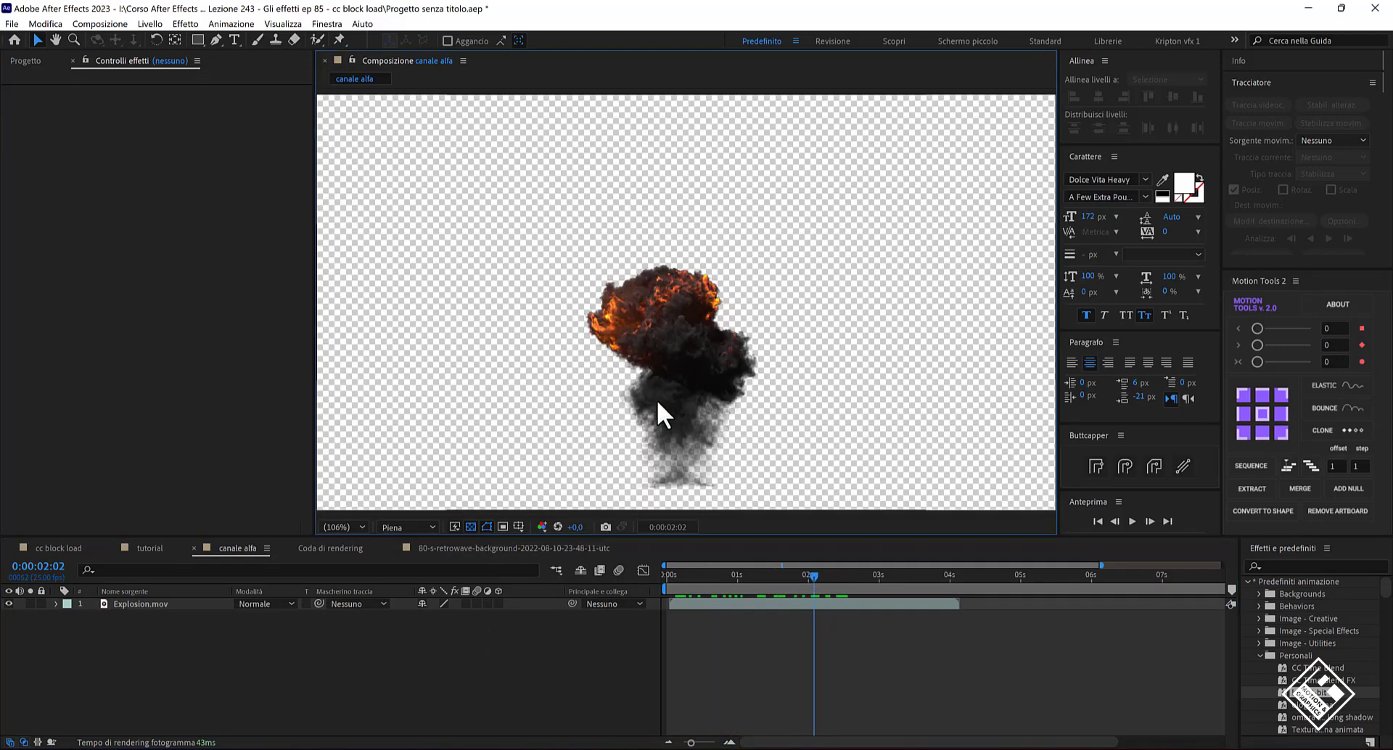
key("period")
key("period")
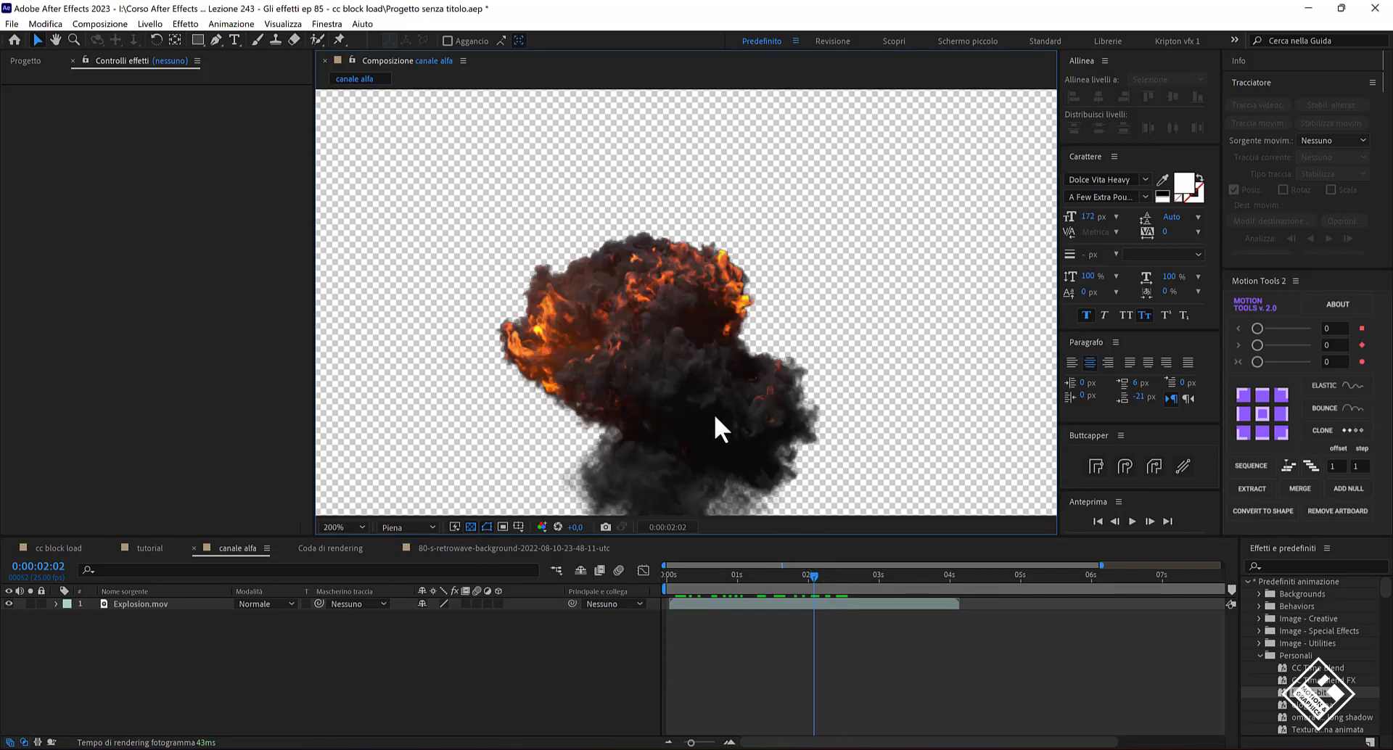
left_click_drag(706, 402, 718, 321)
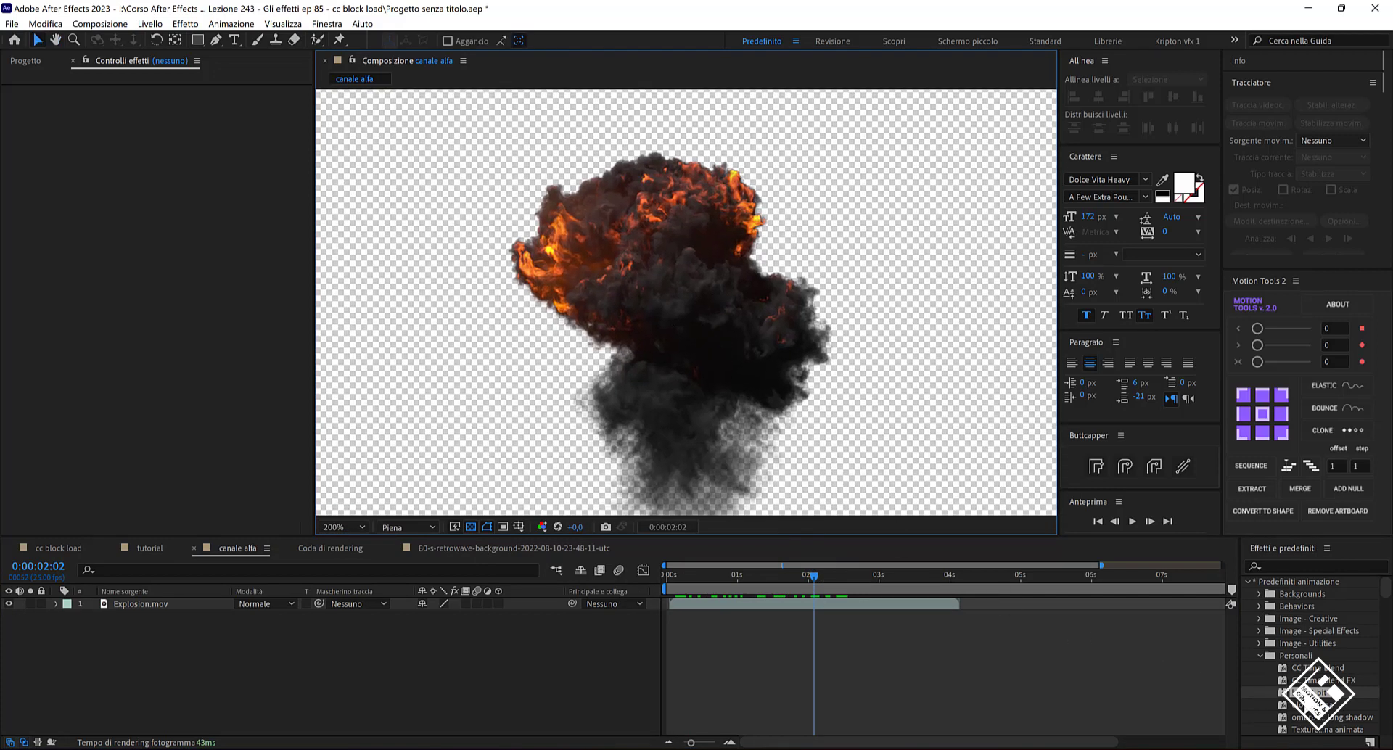
Drag the saved 8-bit preset onto the Explosion.mov layer and review an earlier frame.
mouse_move(1299, 692)
left_mouse_down()
mouse_move(1232, 673)
mouse_move(690, 320)
left_mouse_up()
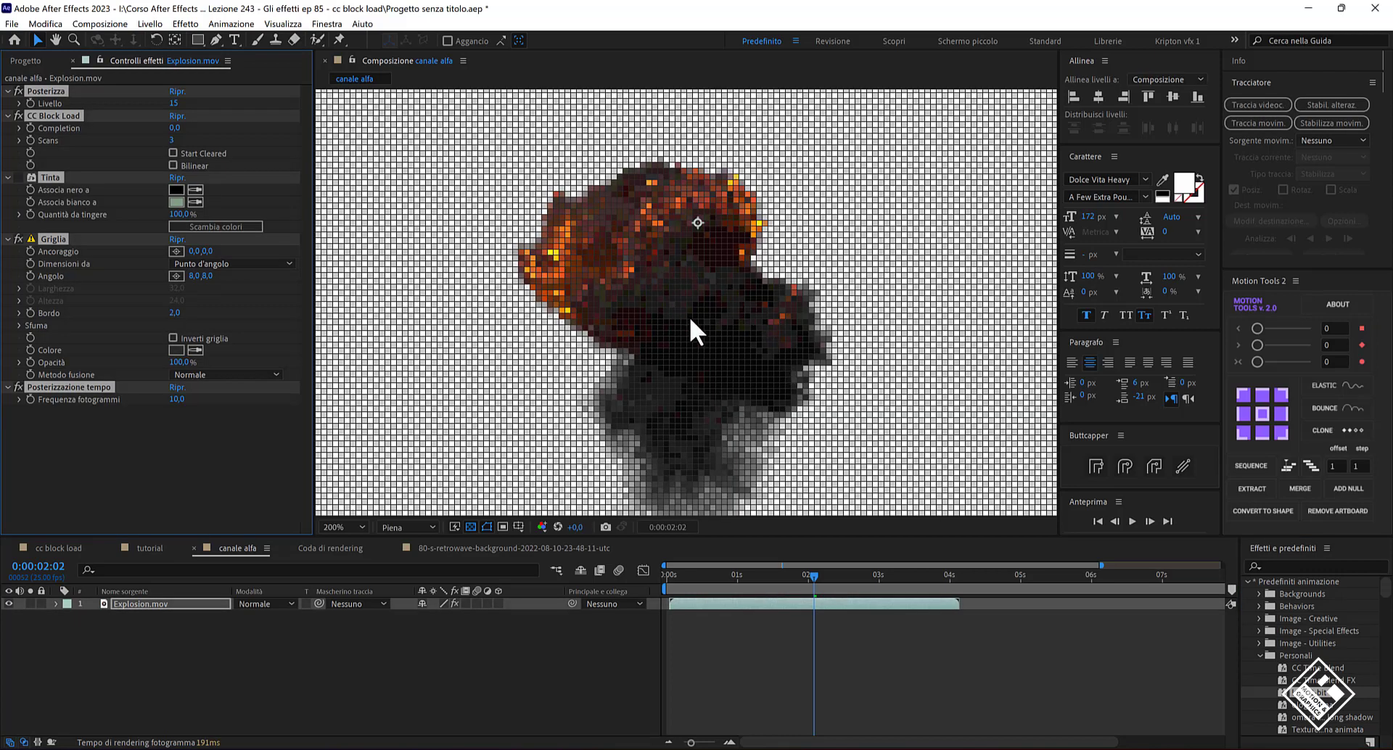
key("shift+slash")
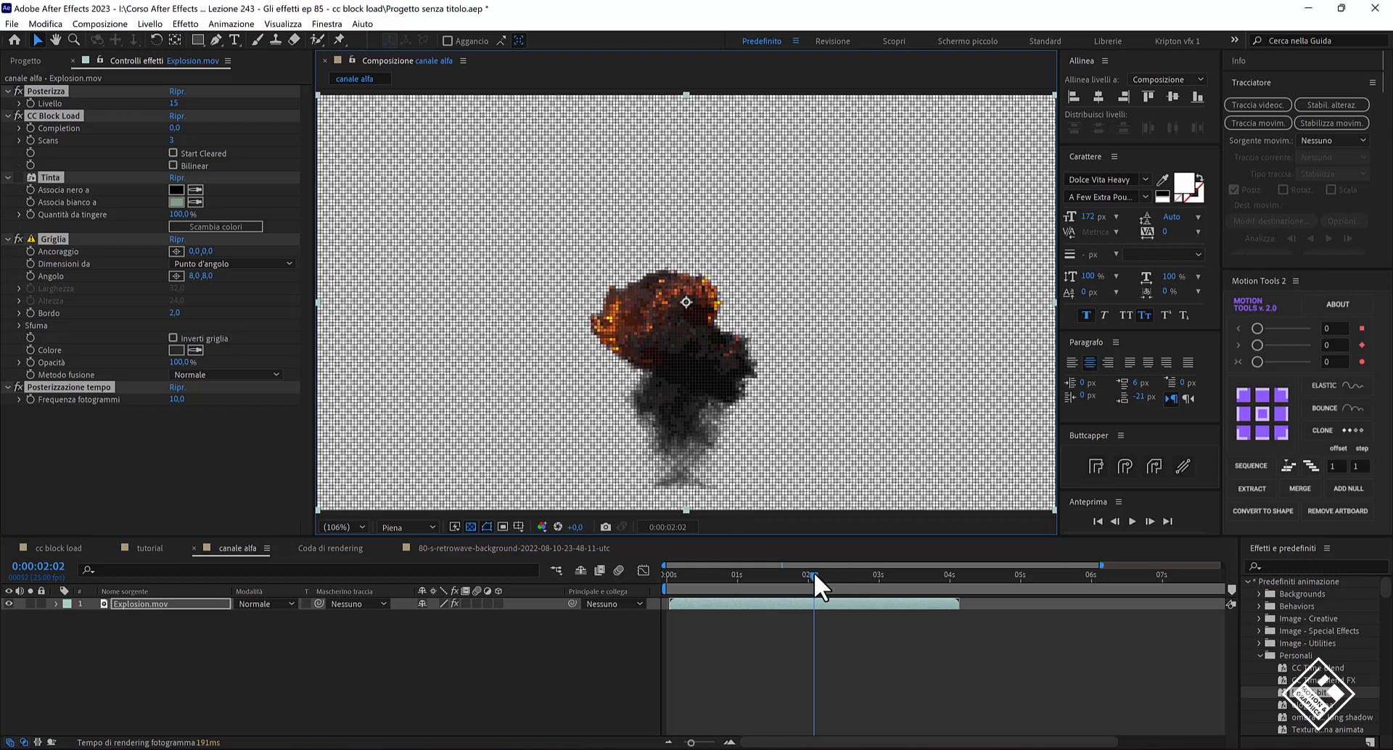
mouse_move(813, 572)
left_mouse_down()
mouse_move(693, 570)
mouse_move(768, 579)
left_mouse_up()
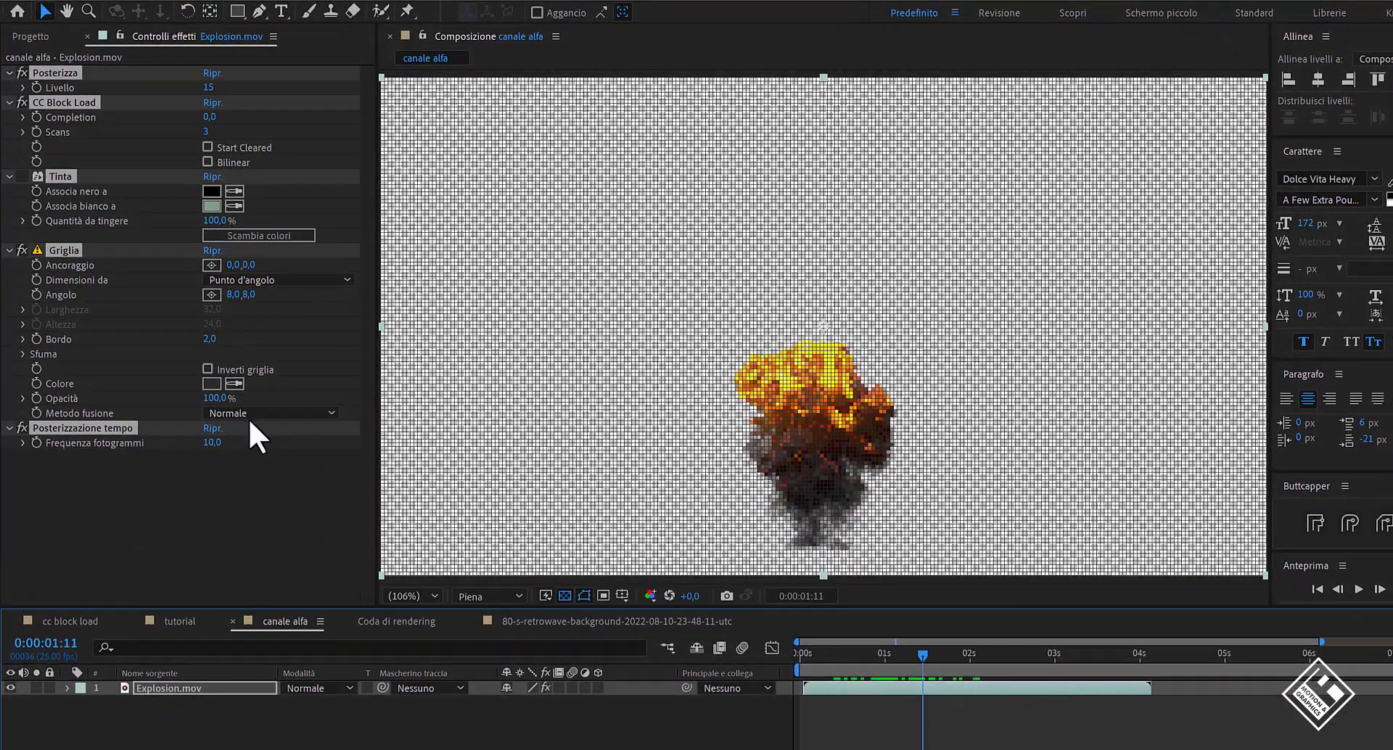
Try Scurisci and then Schiarisci as the Griglia blend mode, zooming in on the explosion.
left_click(228, 377)
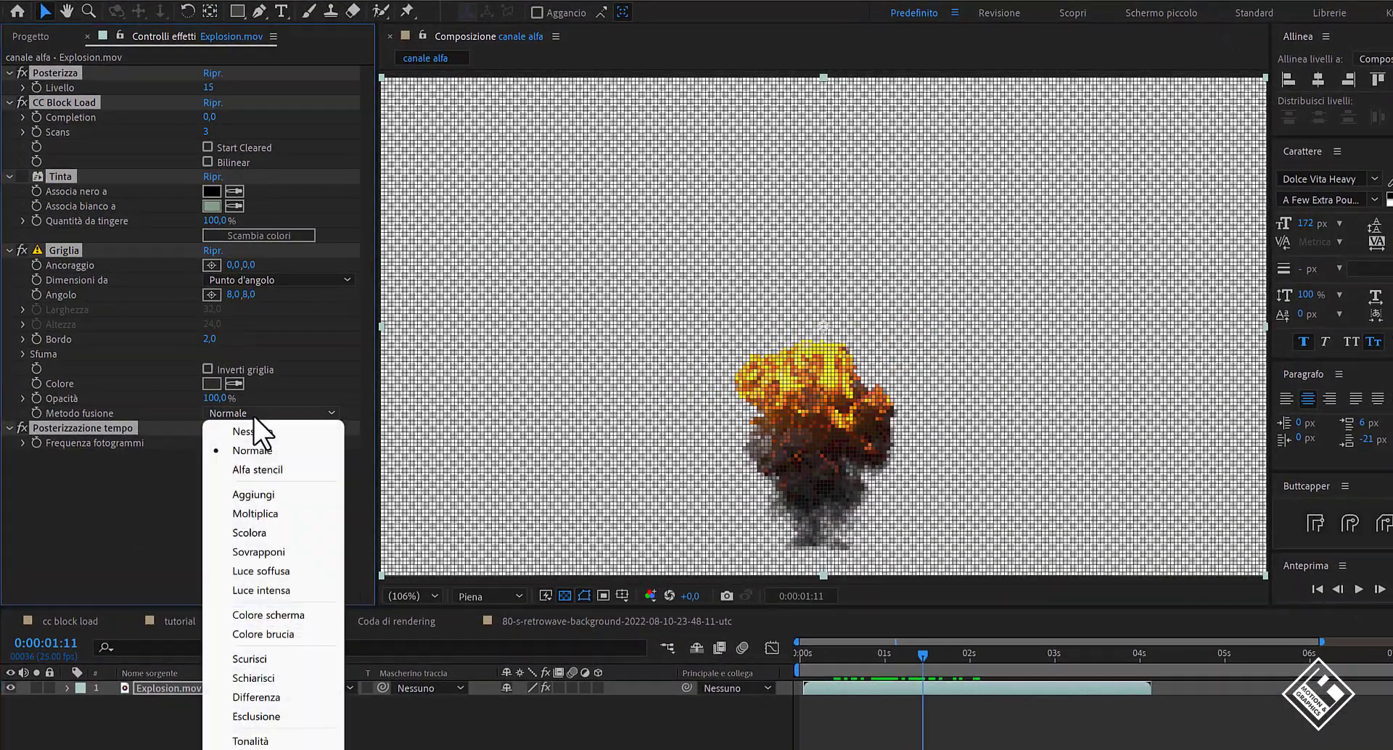
left_click(250, 658)
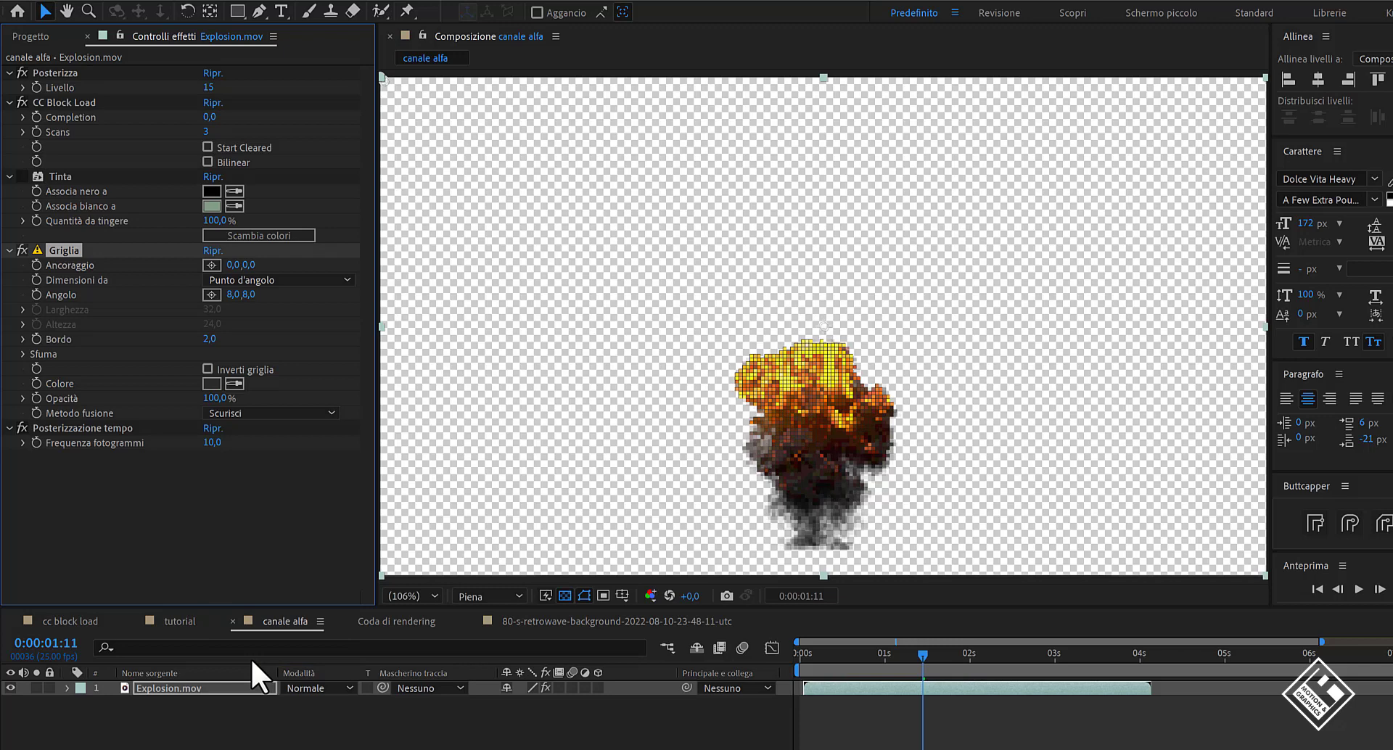
scroll(790, 419, "up", 3)
key("h")
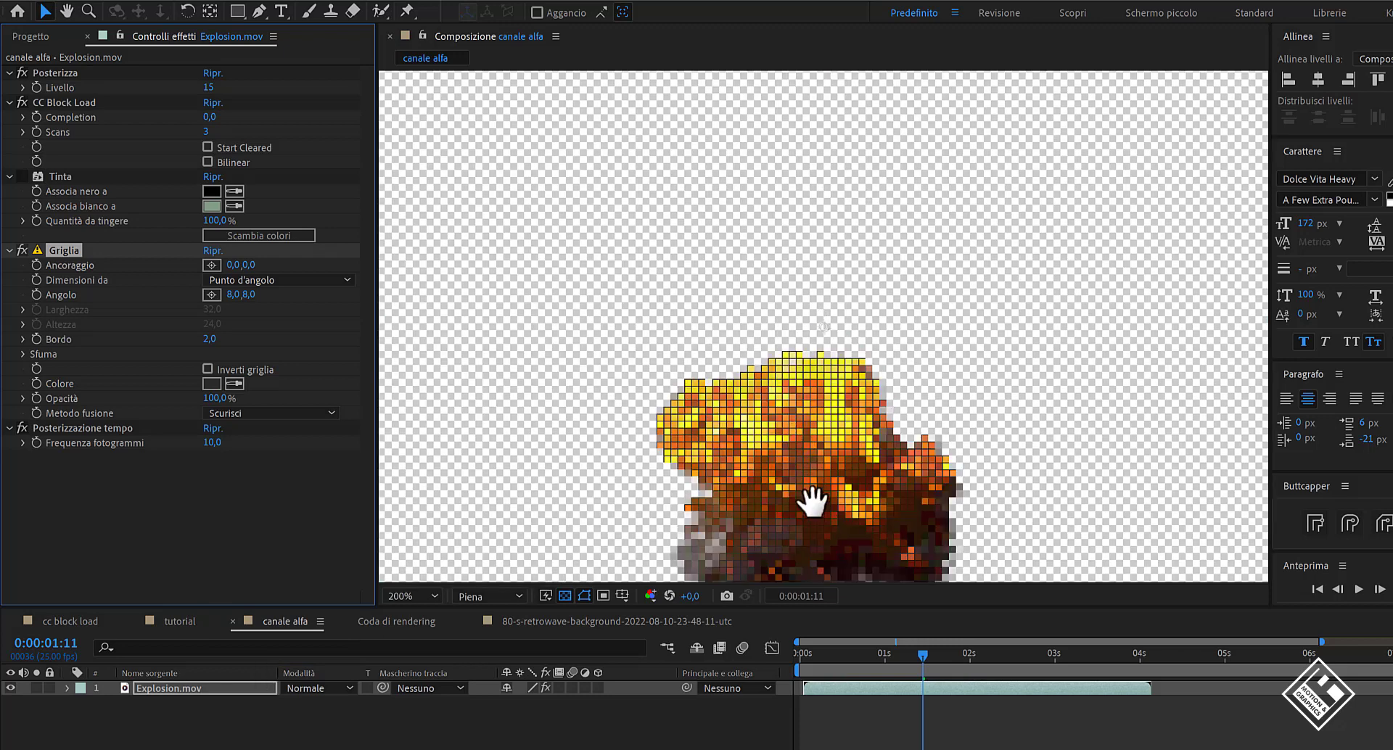
left_click_drag(808, 498, 827, 333)
key("v")
left_click(217, 412)
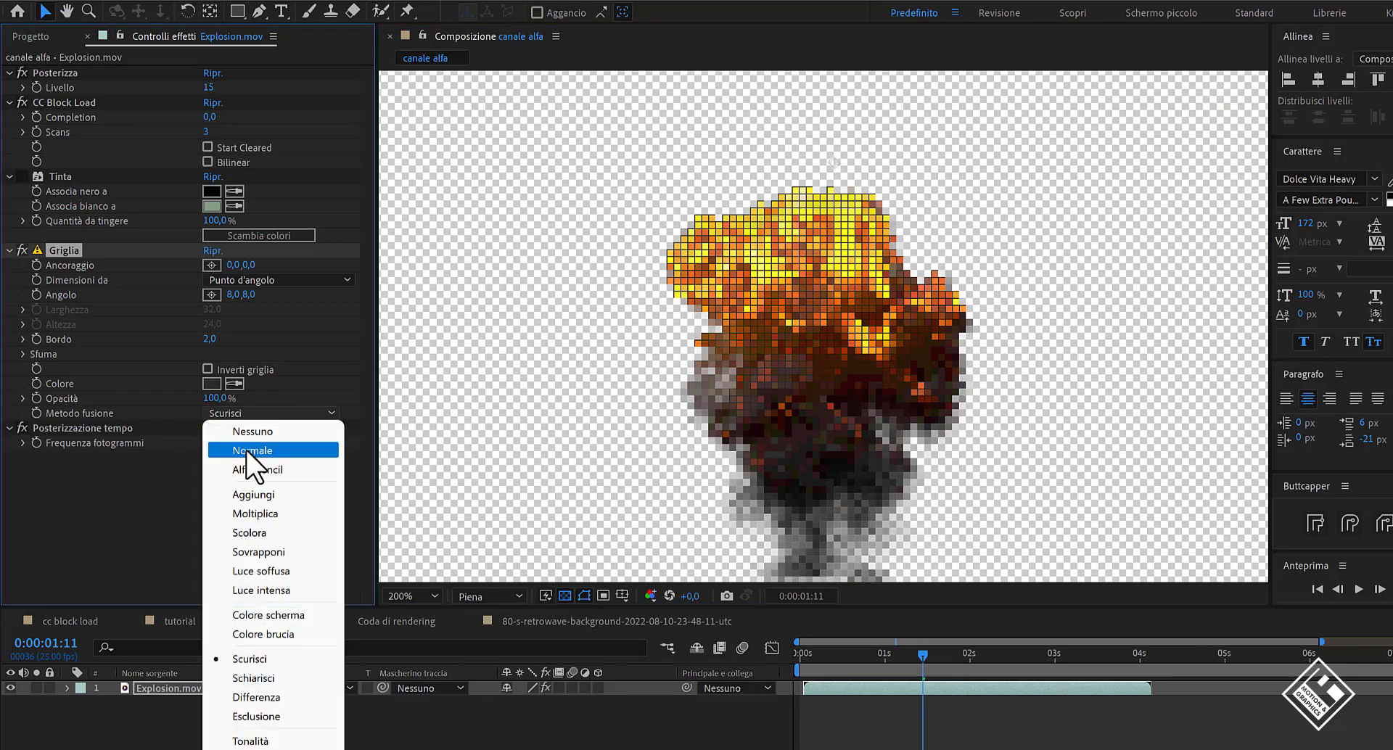
left_click(246, 677)
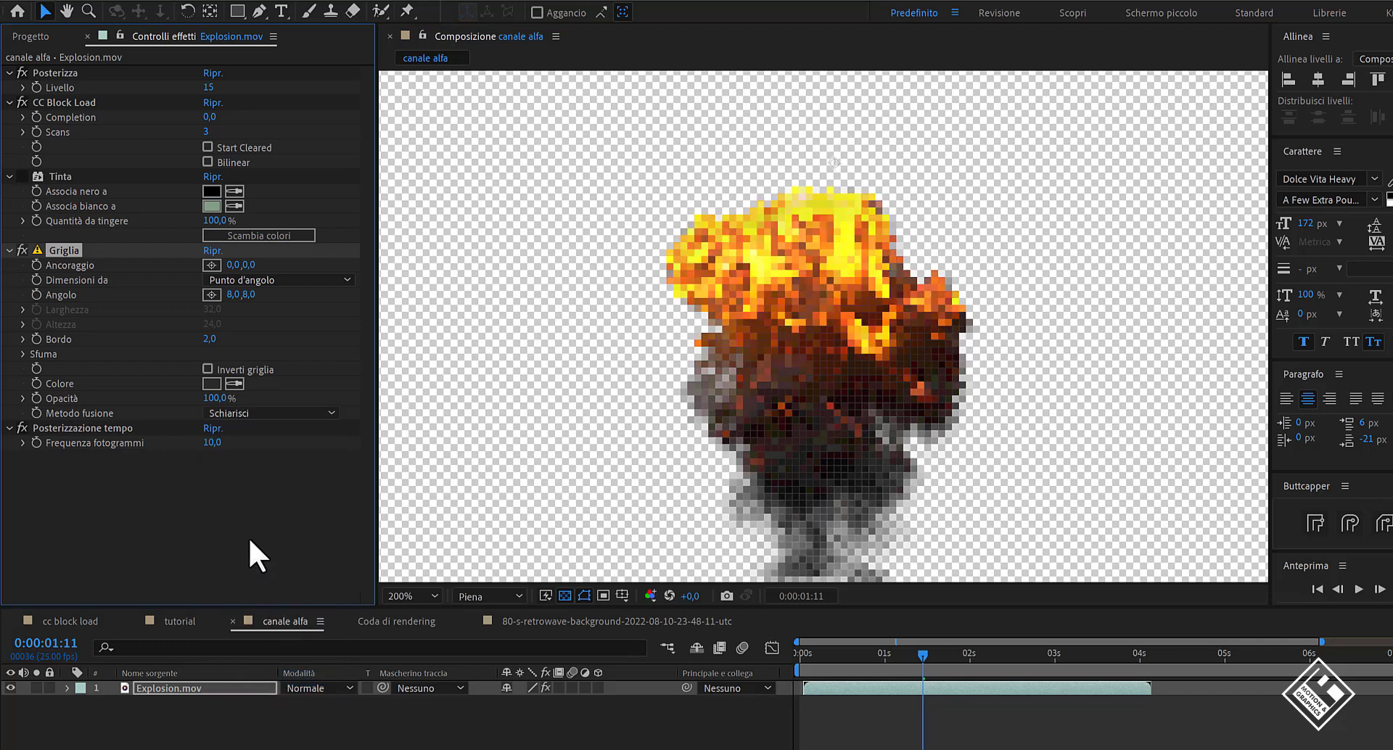
Compare Differenza and Esclusione, then settle on Schiarisci for the Griglia blend mode.
left_click(239, 413)
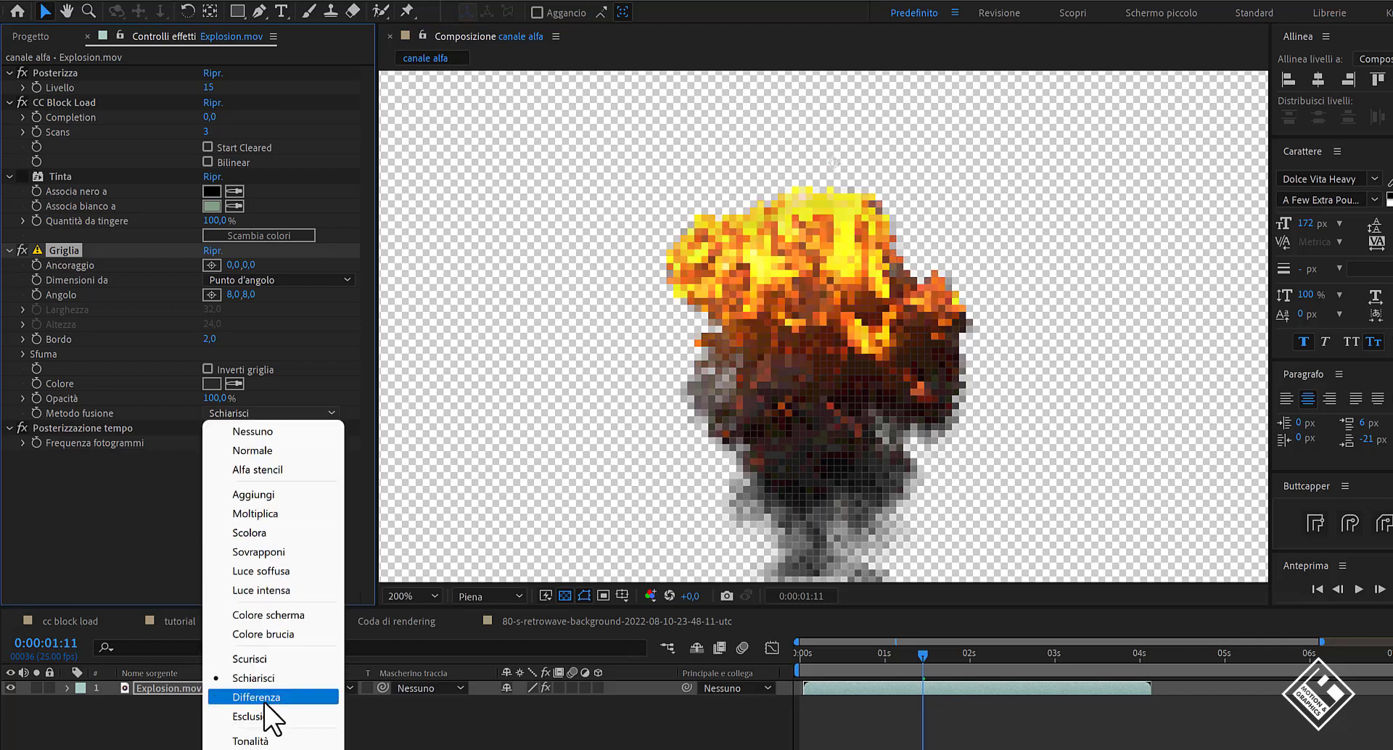
left_click(264, 698)
left_click(254, 410)
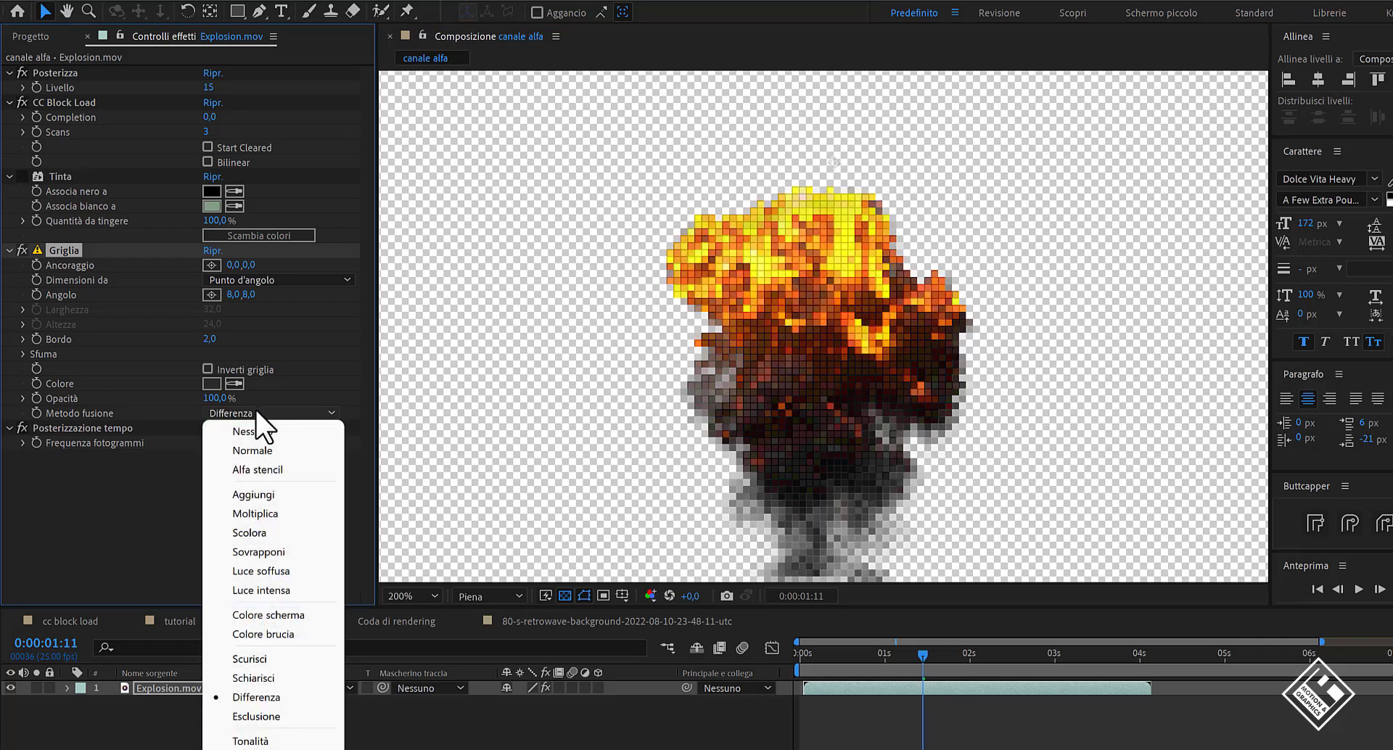
left_click(272, 717)
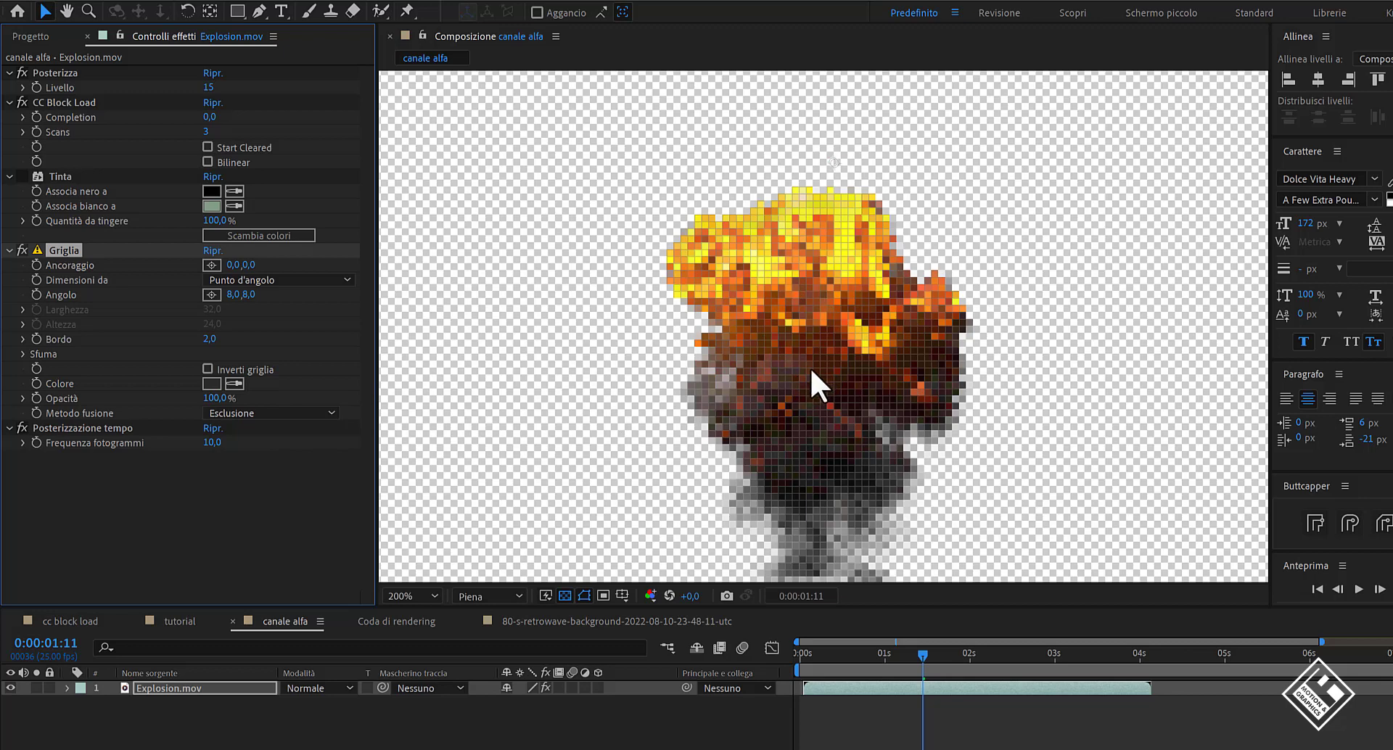
left_click(260, 412)
left_click(274, 689)
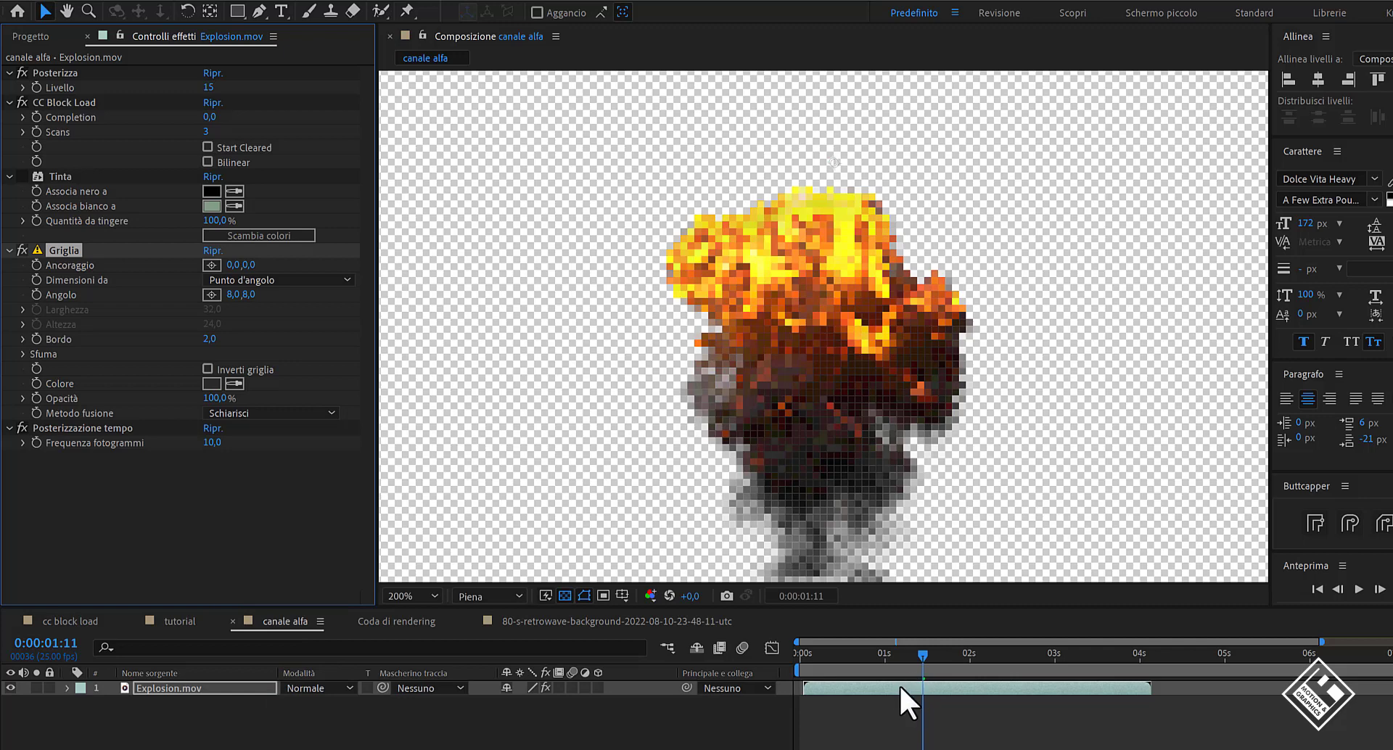
Deselect the layer, fit the composition and preview the pixelated explosion.
left_click(850, 718)
key("shift+slash")
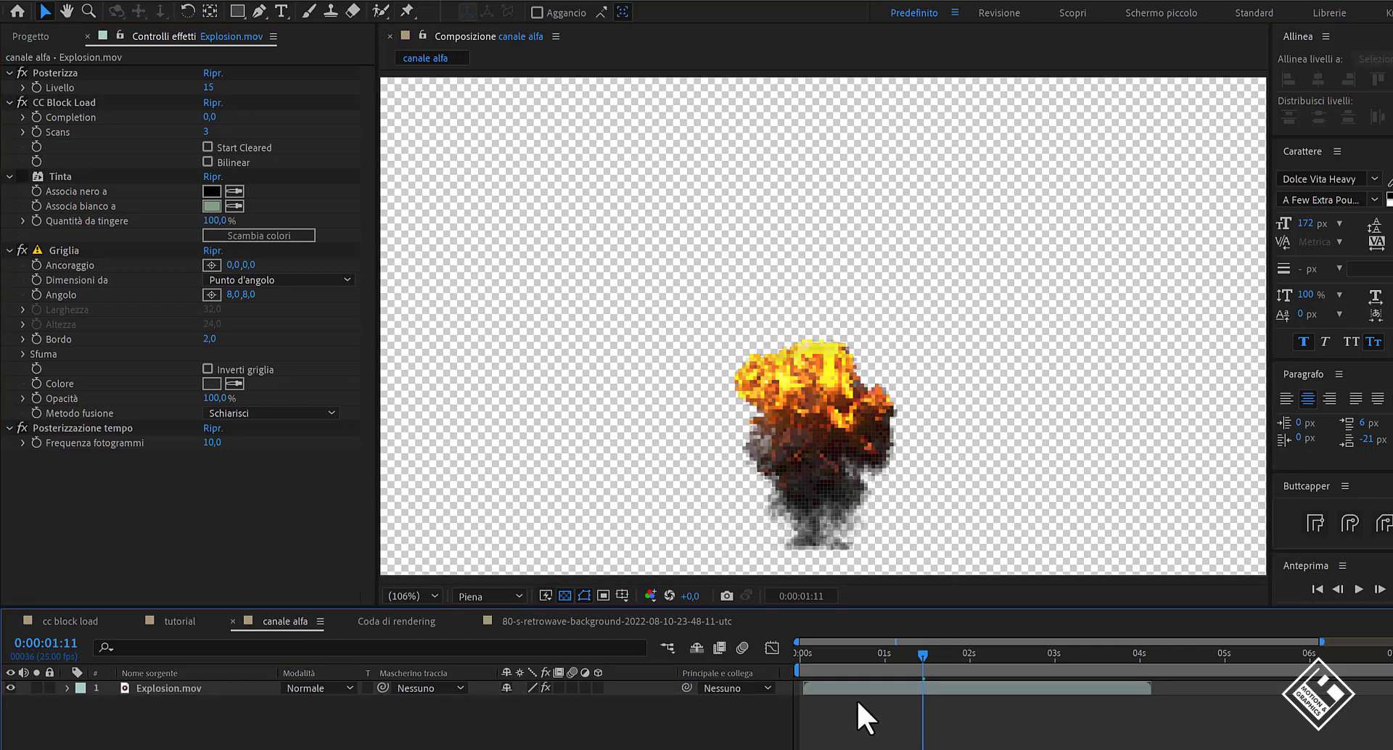
key("space")
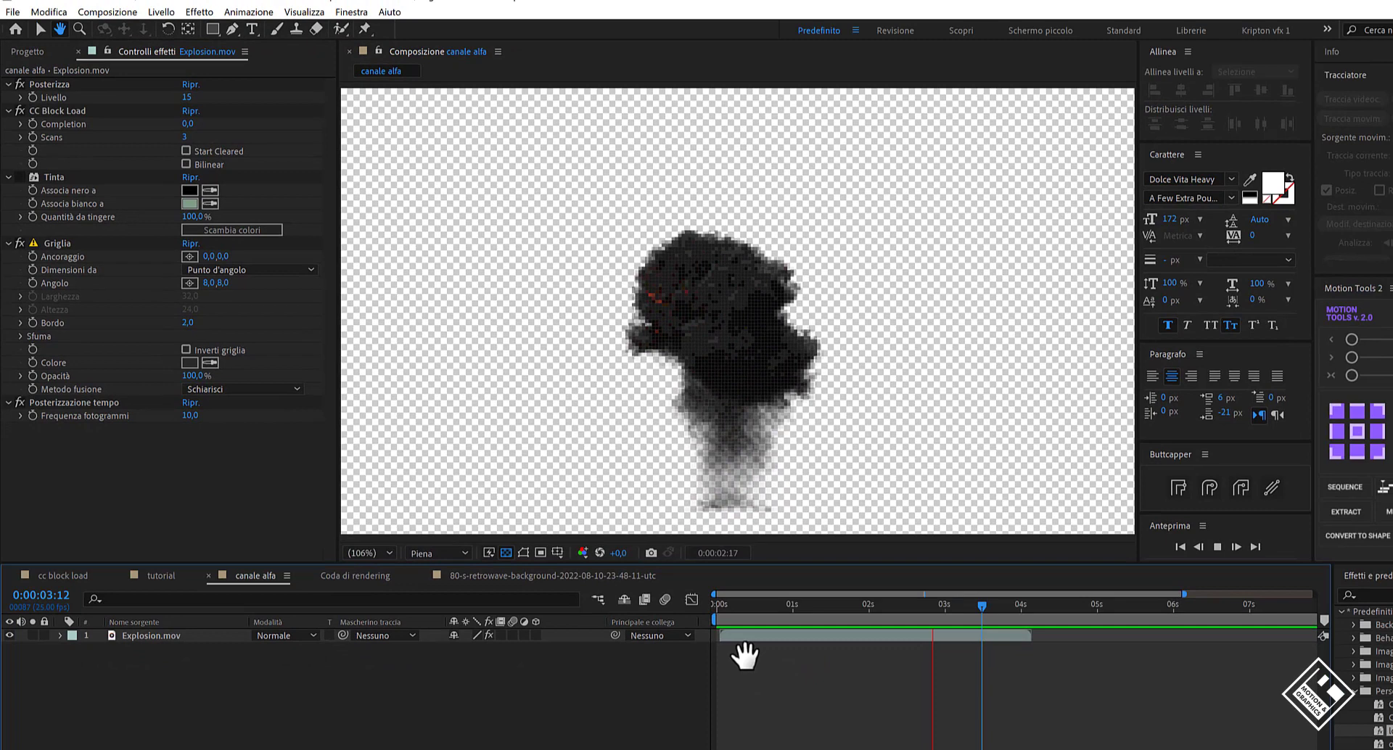
Drop the 8-bit preset onto the retrowave background clip and set Griglia's blend to Schiarisci.
key("space")
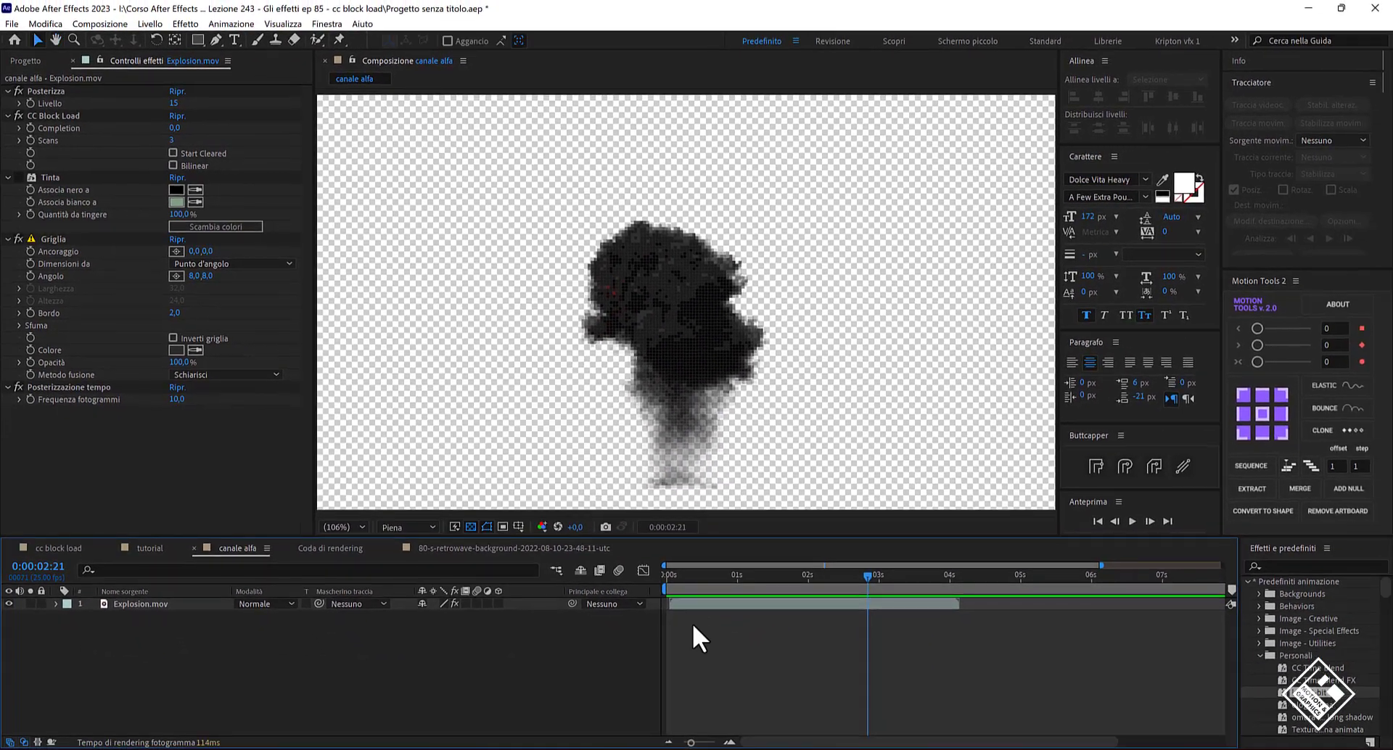
left_click(472, 548)
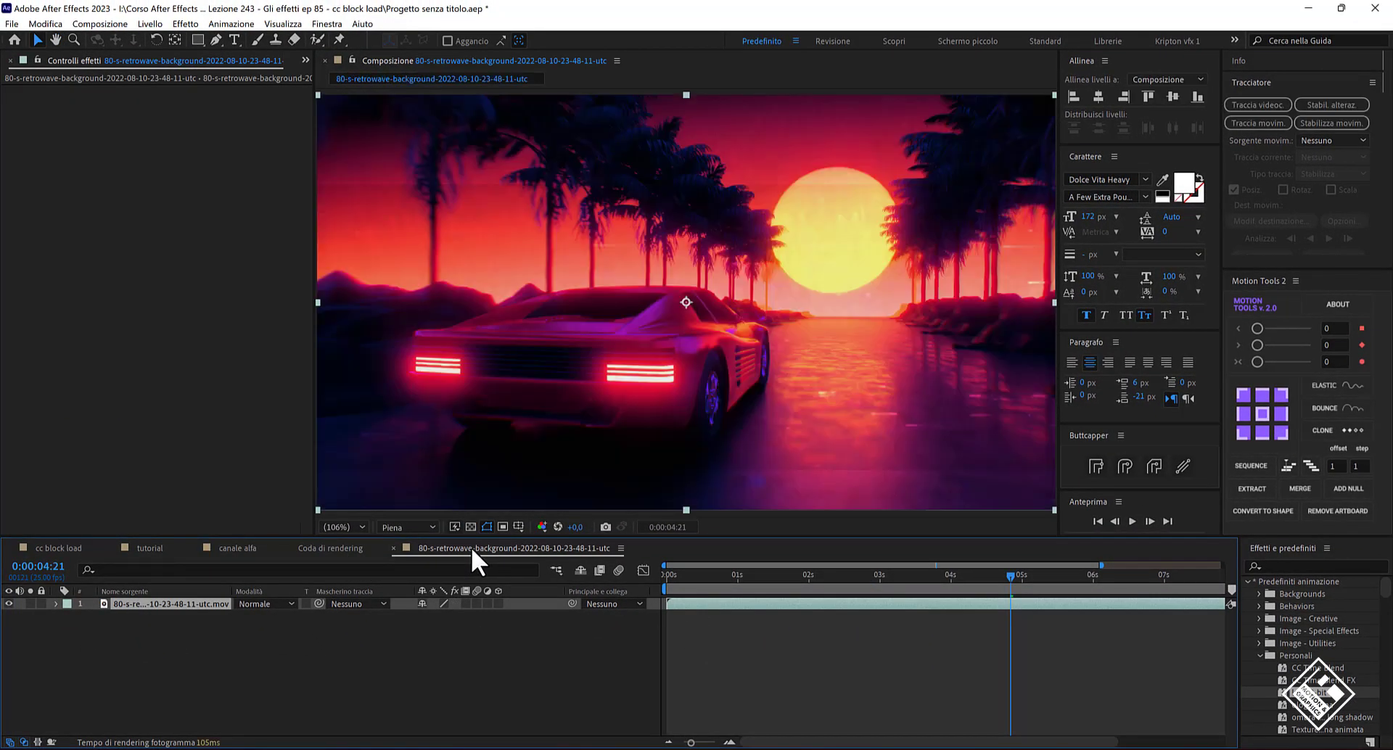
mouse_move(1306, 695)
left_mouse_down()
mouse_move(825, 510)
mouse_move(599, 385)
left_mouse_up()
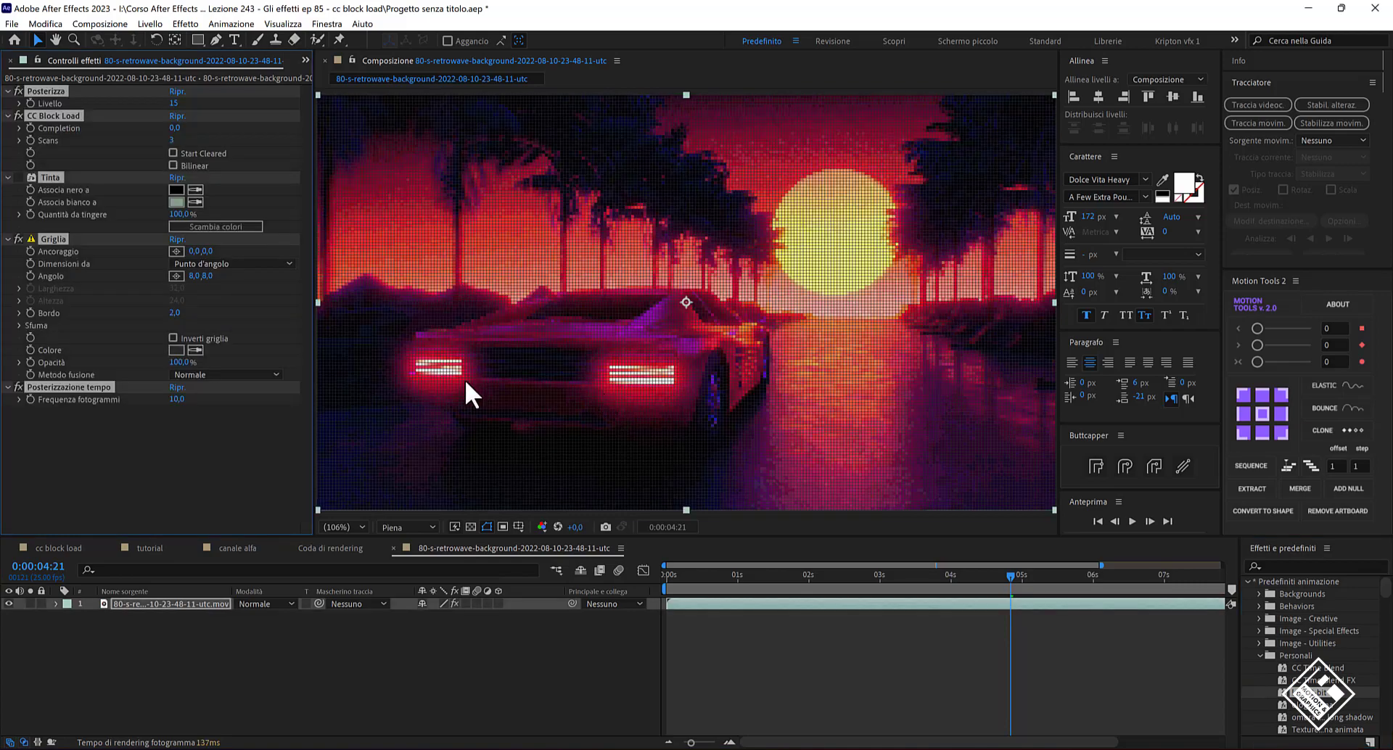
left_click(246, 374)
left_click(225, 592)
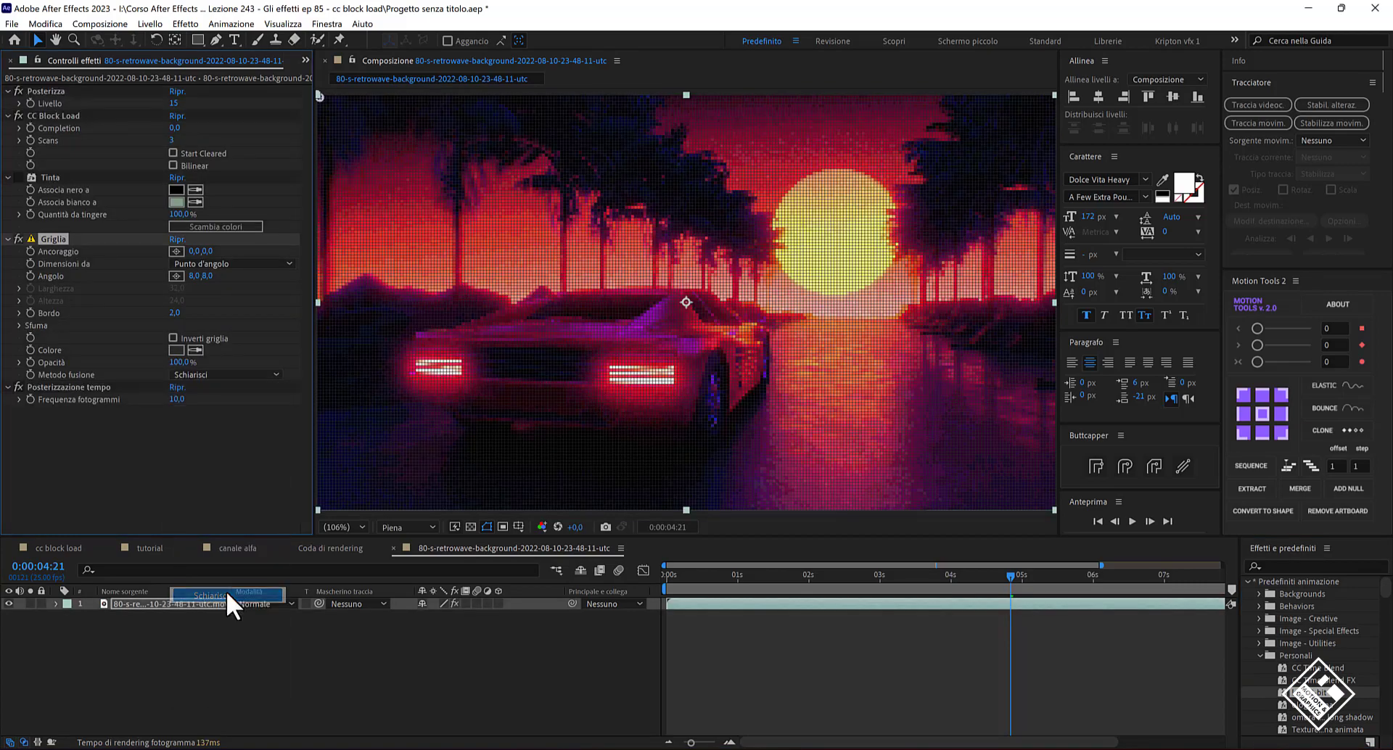